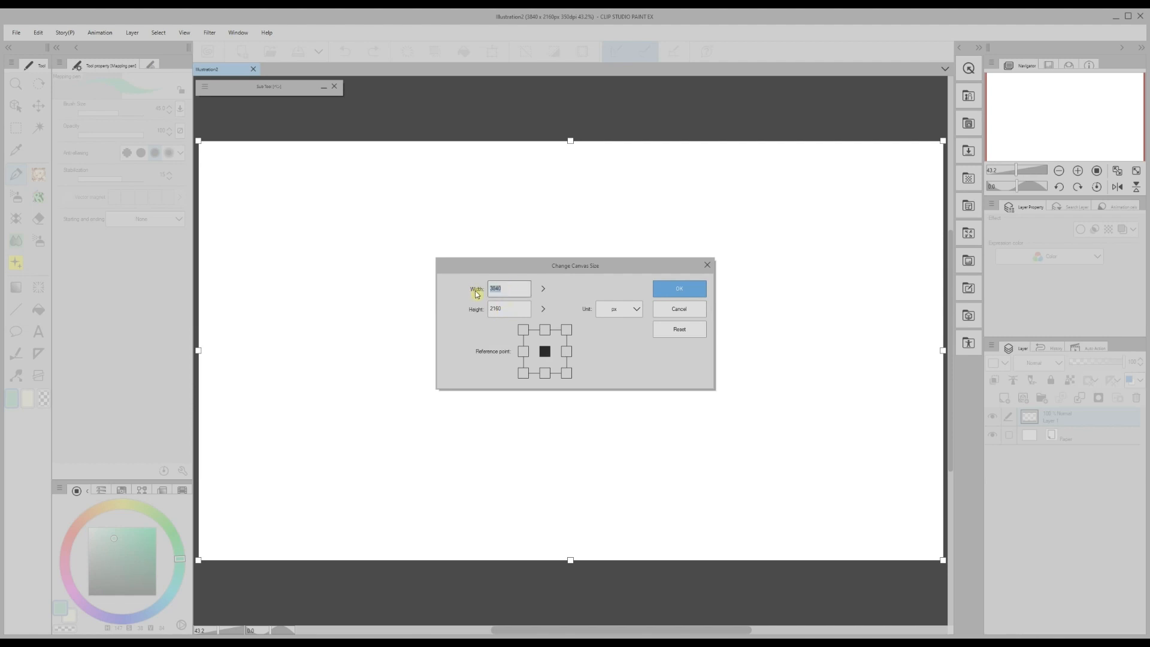
# - Narrow the canvas to 1920 px wide and keep the height at 2160 px
pyautogui.write('1')
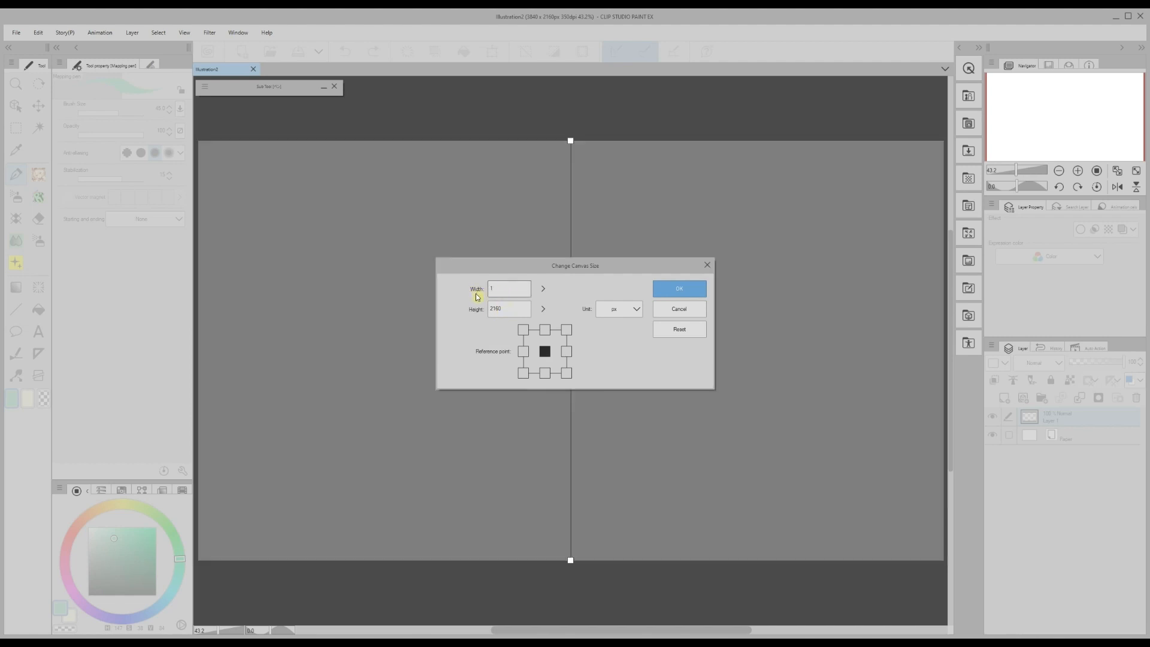
pyautogui.write('920')
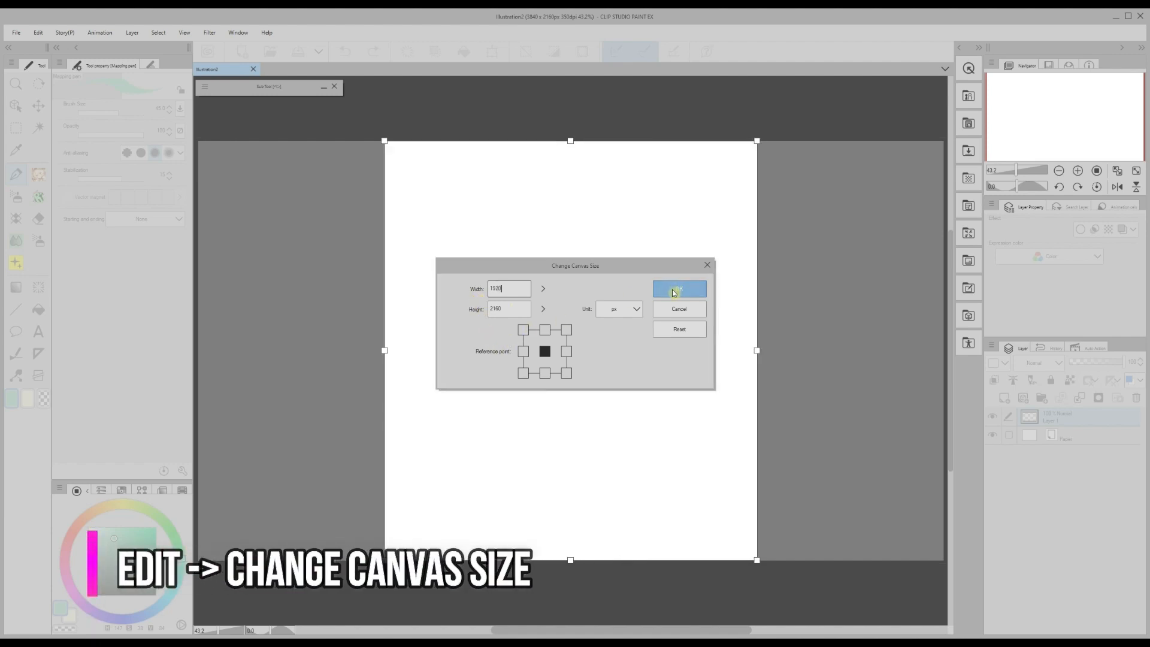
pyautogui.click(673, 290)
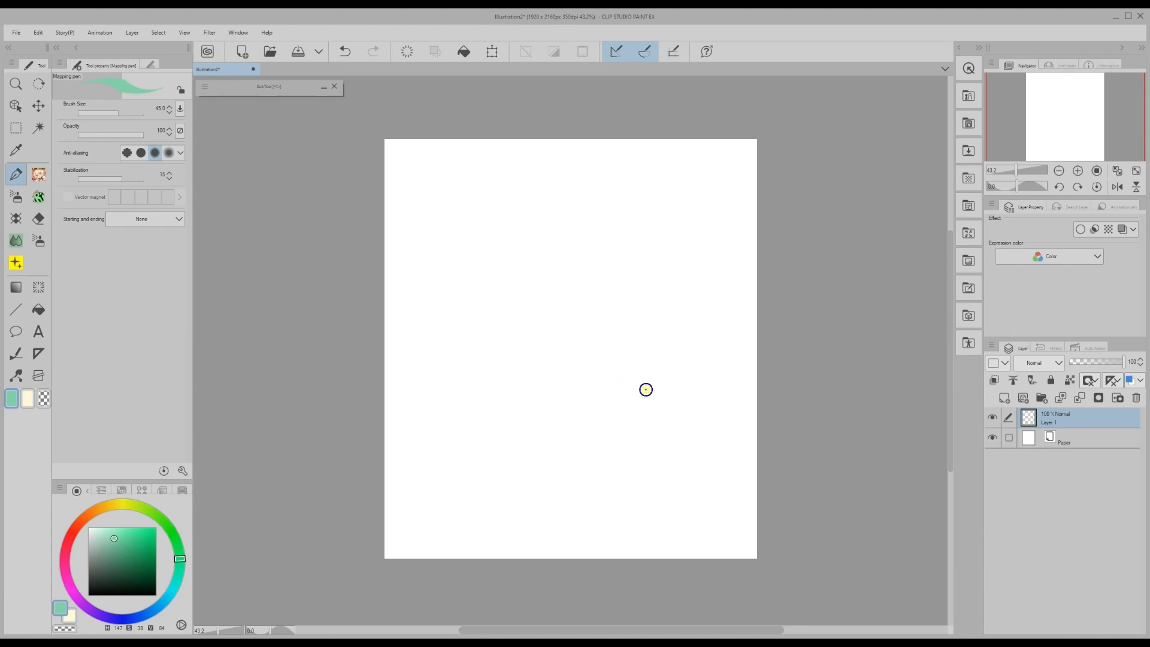
# - Load the Color guide image as a reference in the Sub View panel
pyautogui.click(238, 33)
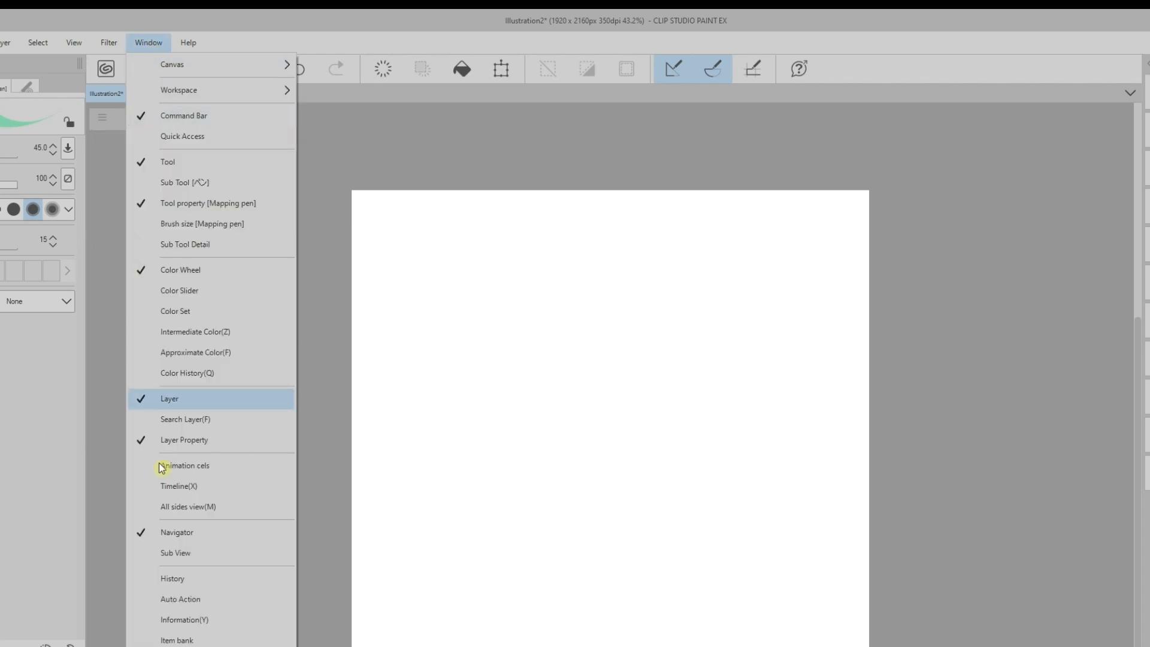
pyautogui.click(173, 553)
pyautogui.click(1091, 446)
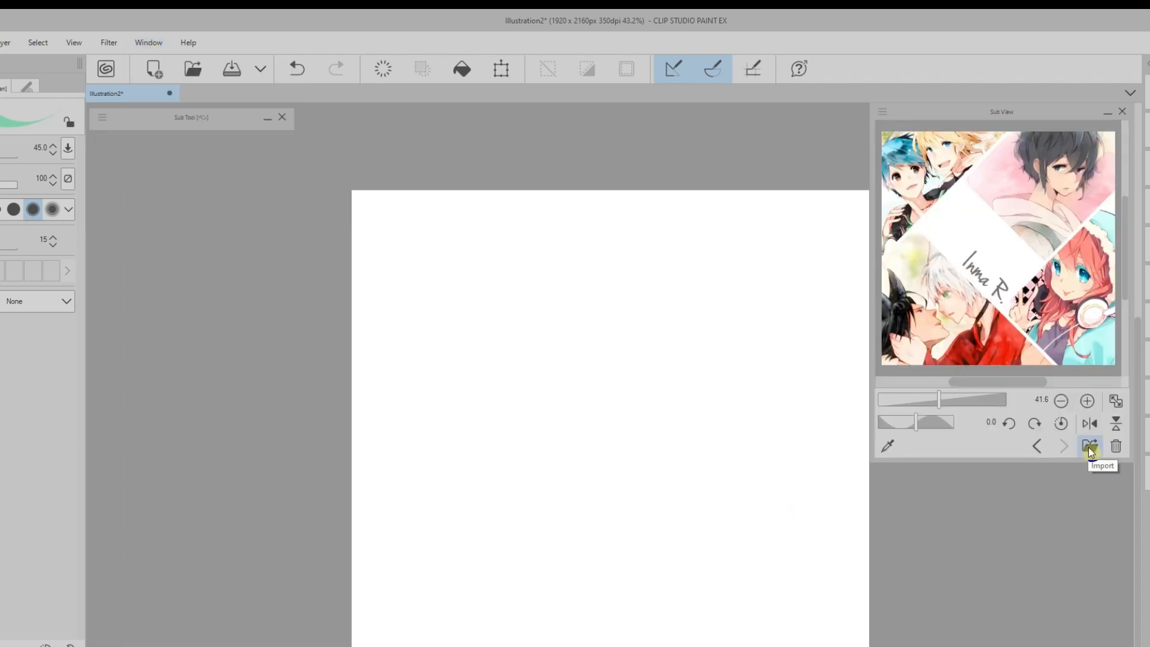
pyautogui.click(42, 129)
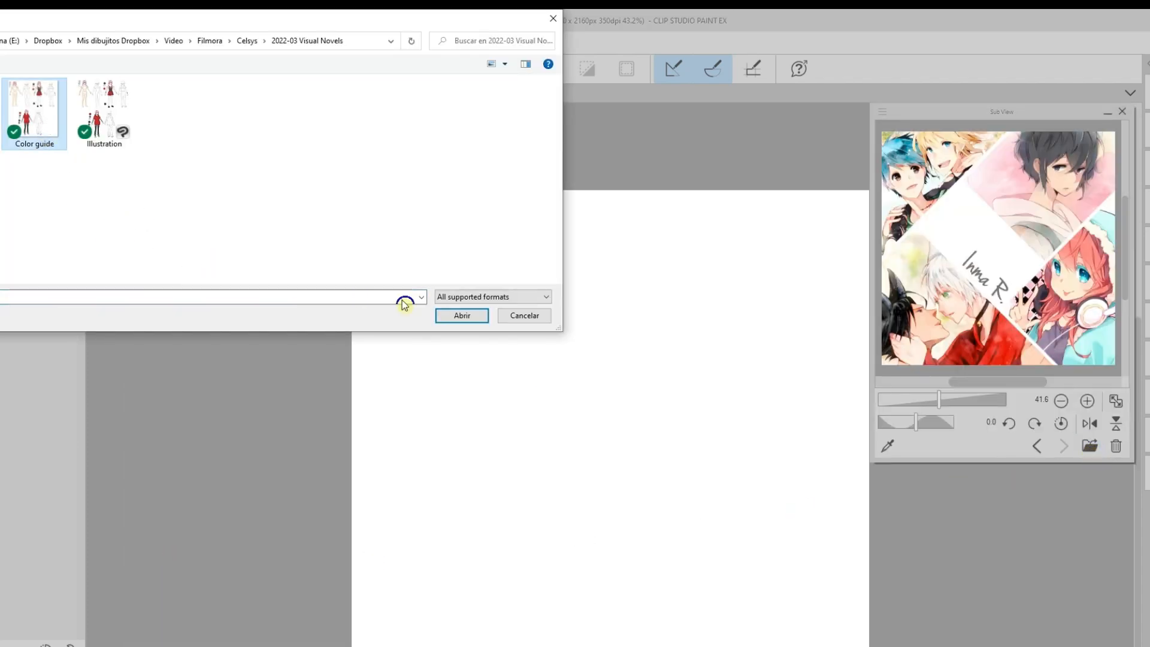
pyautogui.click(454, 316)
# - Move the reference viewer aside and drop the Visual Novel chara body onto the page
pyautogui.moveTo(1128, 296); pyautogui.dragTo(1128, 292)
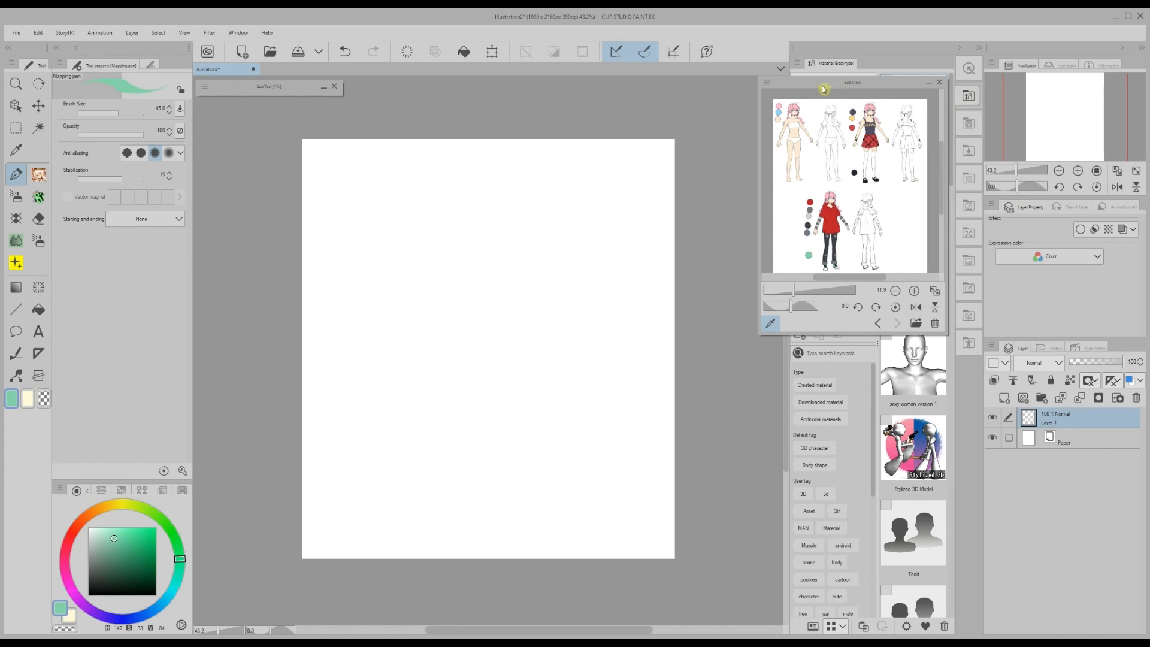
pyautogui.moveTo(823, 88); pyautogui.dragTo(588, 103)
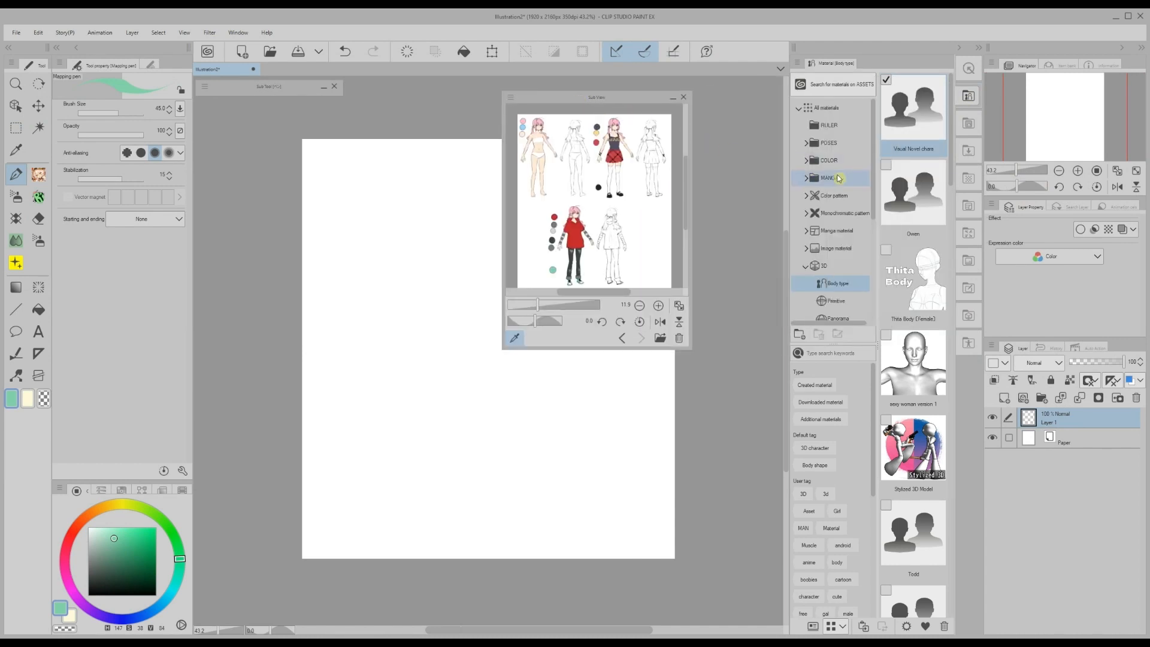
pyautogui.moveTo(906, 116); pyautogui.dragTo(417, 359)
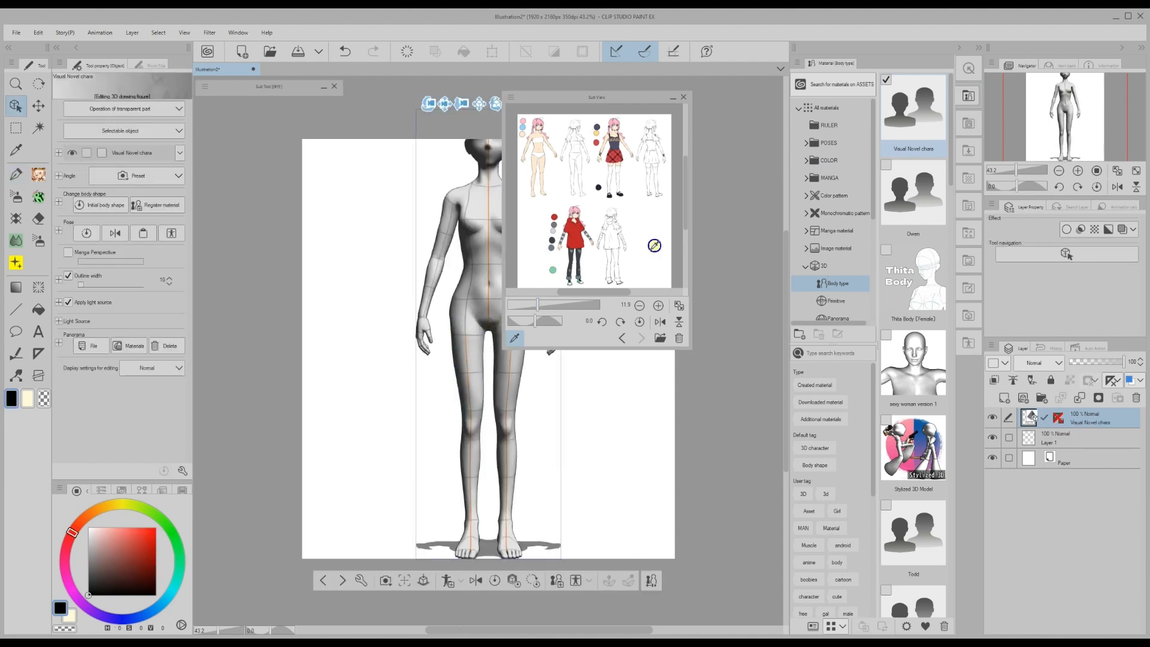
# - Move the 3D camera closer to the figure and collapse the reference viewer out of the way
pyautogui.click(960, 49)
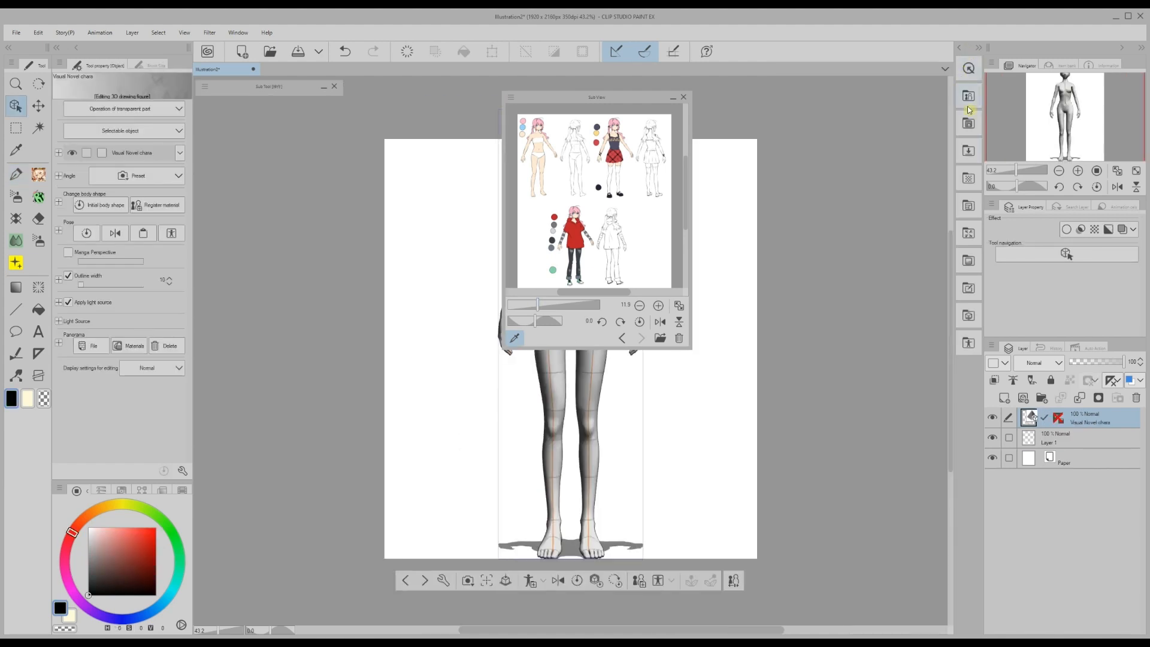
pyautogui.moveTo(634, 105); pyautogui.dragTo(856, 110)
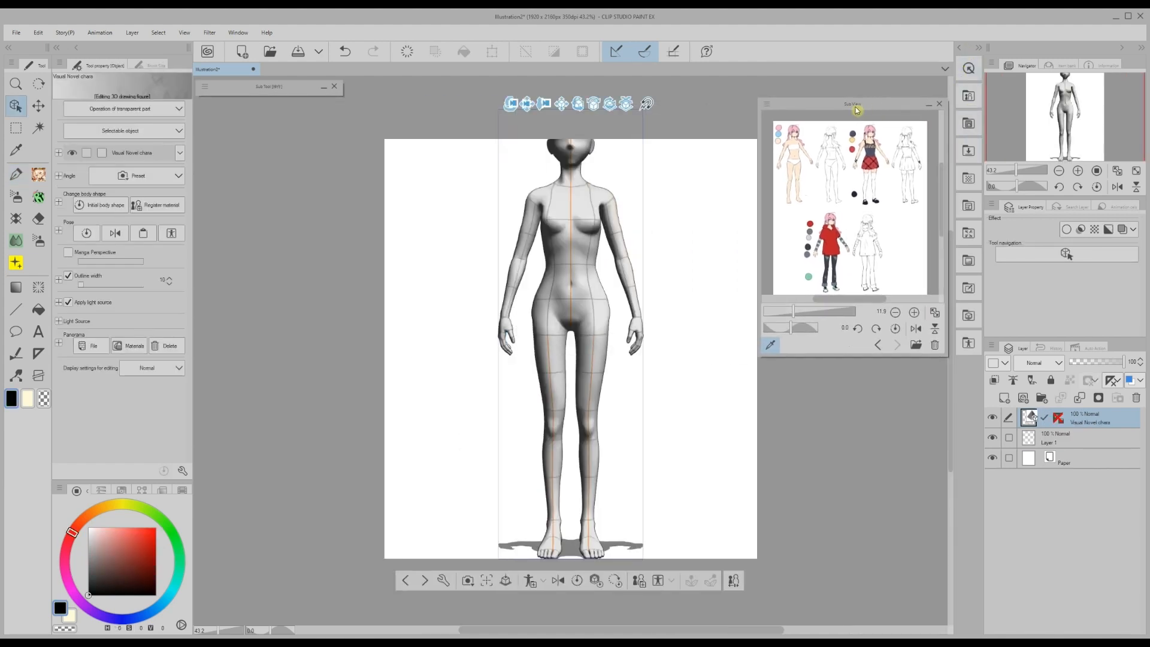
pyautogui.moveTo(532, 108); pyautogui.dragTo(504, 196)
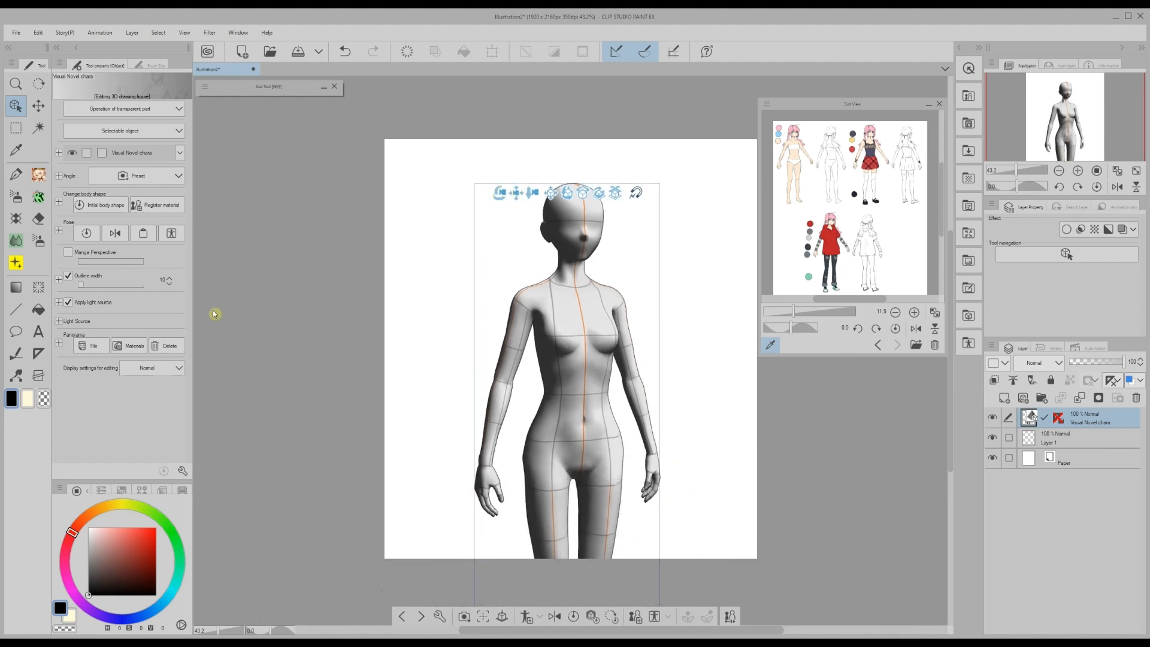
pyautogui.scroll(1, 952, 457)
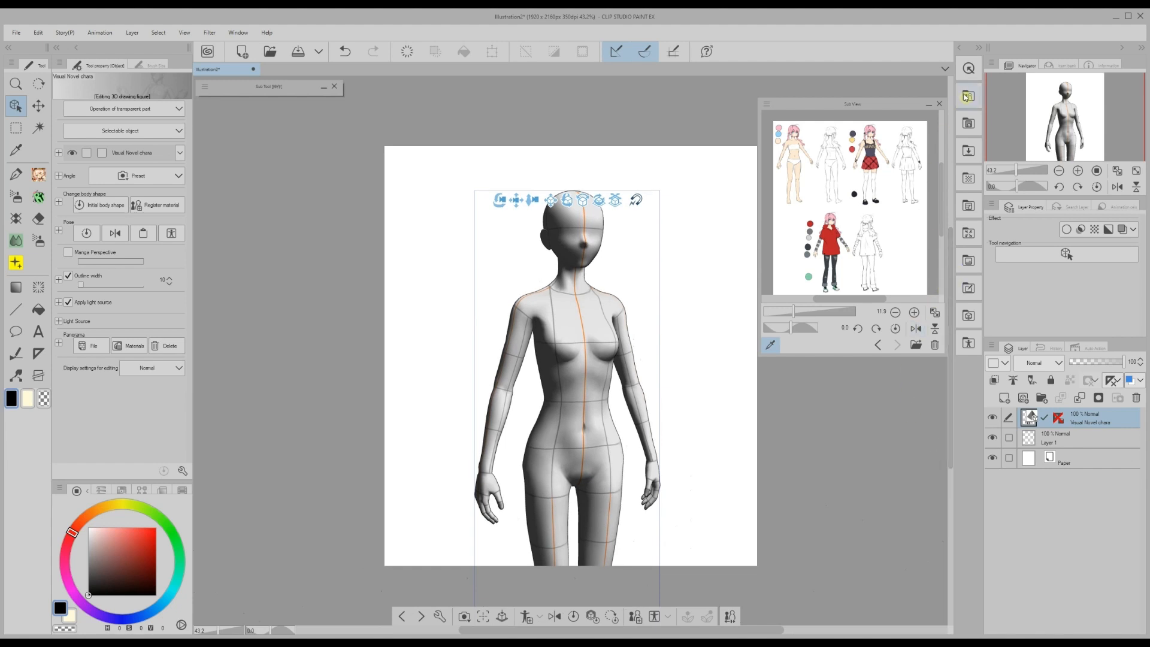
pyautogui.click(929, 104)
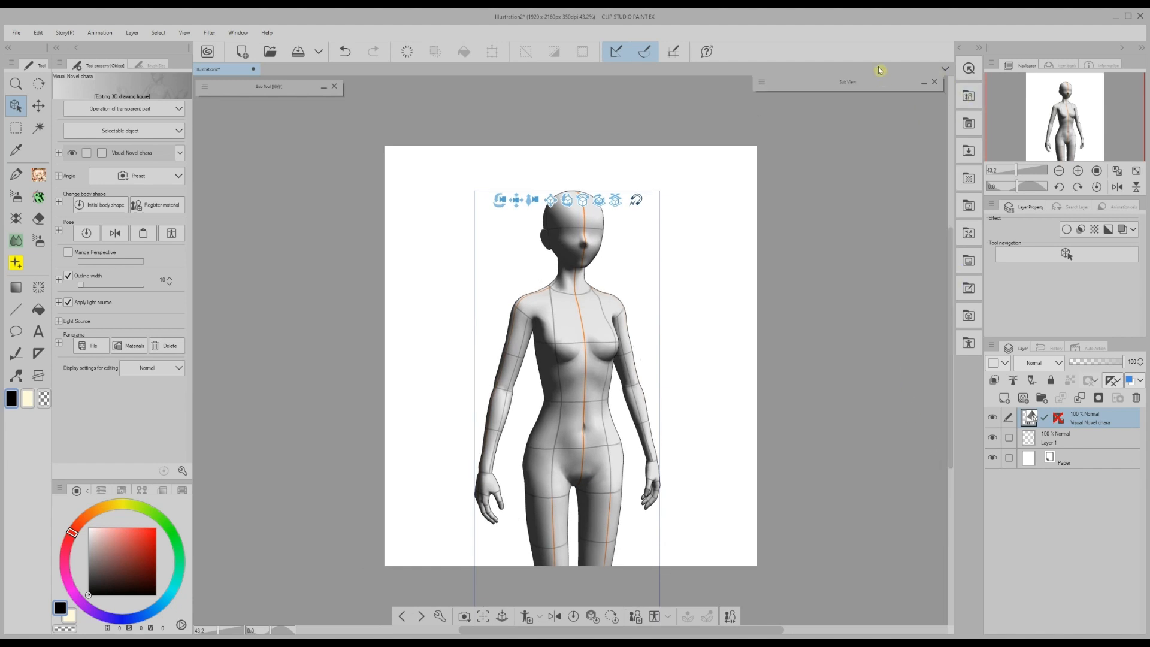
pyautogui.moveTo(889, 107); pyautogui.dragTo(878, 53)
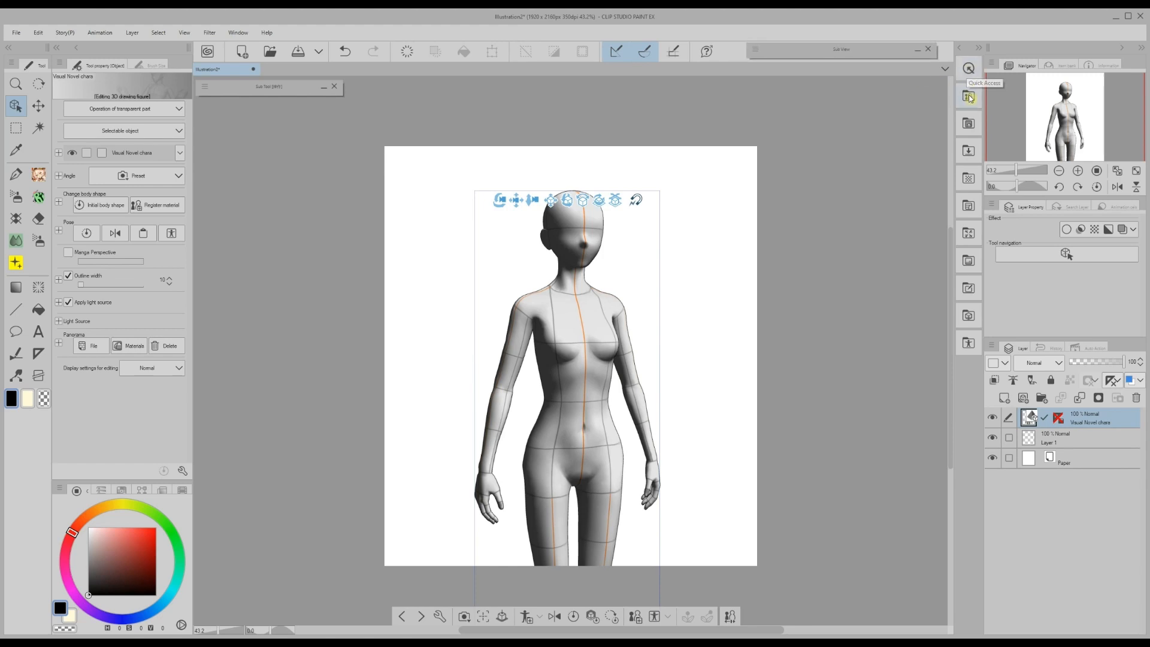
# - Apply a hand-on-hip pose from 3D > Pose > Entire body > Stand to the figure
pyautogui.click(970, 97)
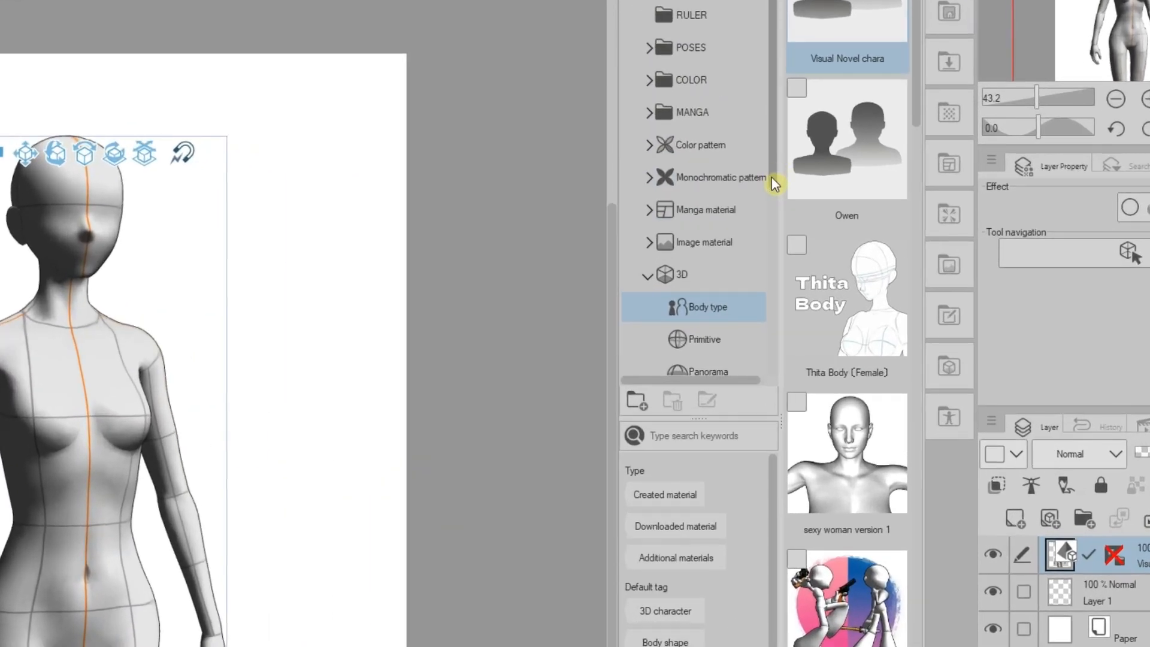
pyautogui.moveTo(775, 184); pyautogui.dragTo(767, 247)
pyautogui.click(660, 243)
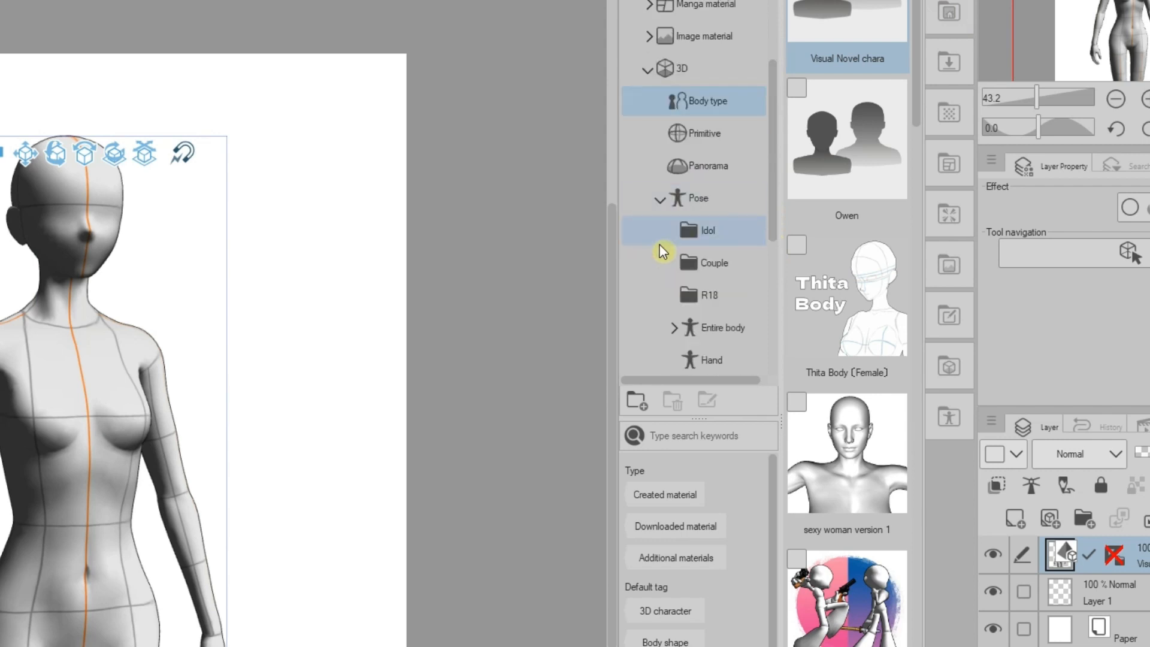
pyautogui.moveTo(772, 218); pyautogui.dragTo(772, 240)
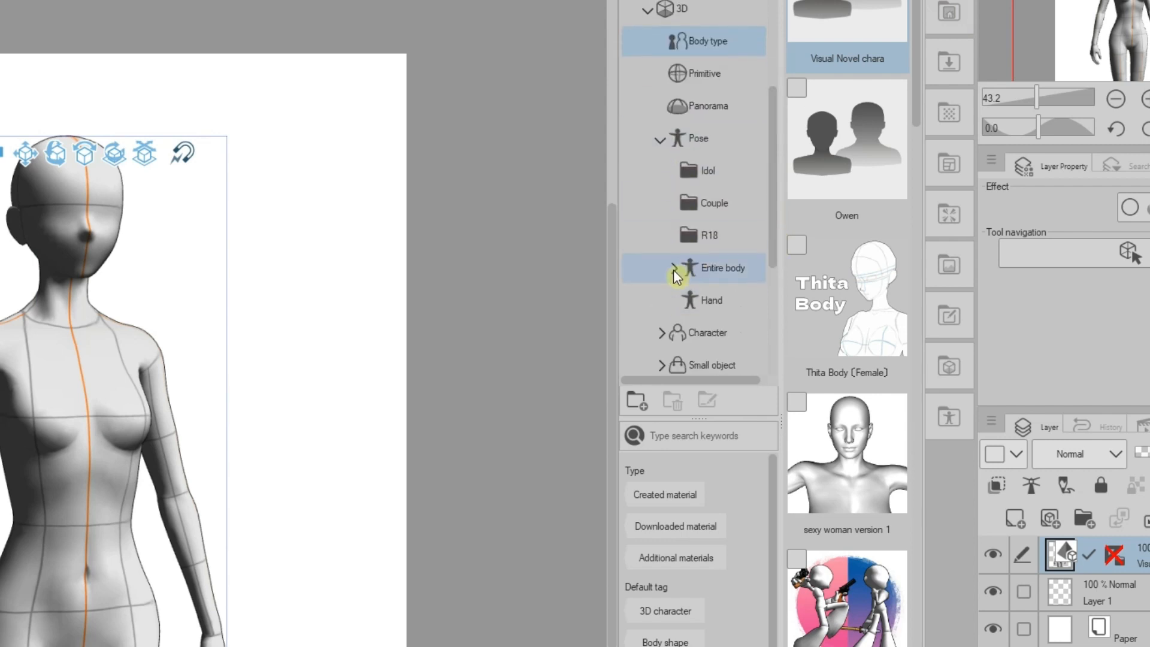
pyautogui.click(672, 263)
pyautogui.click(713, 293)
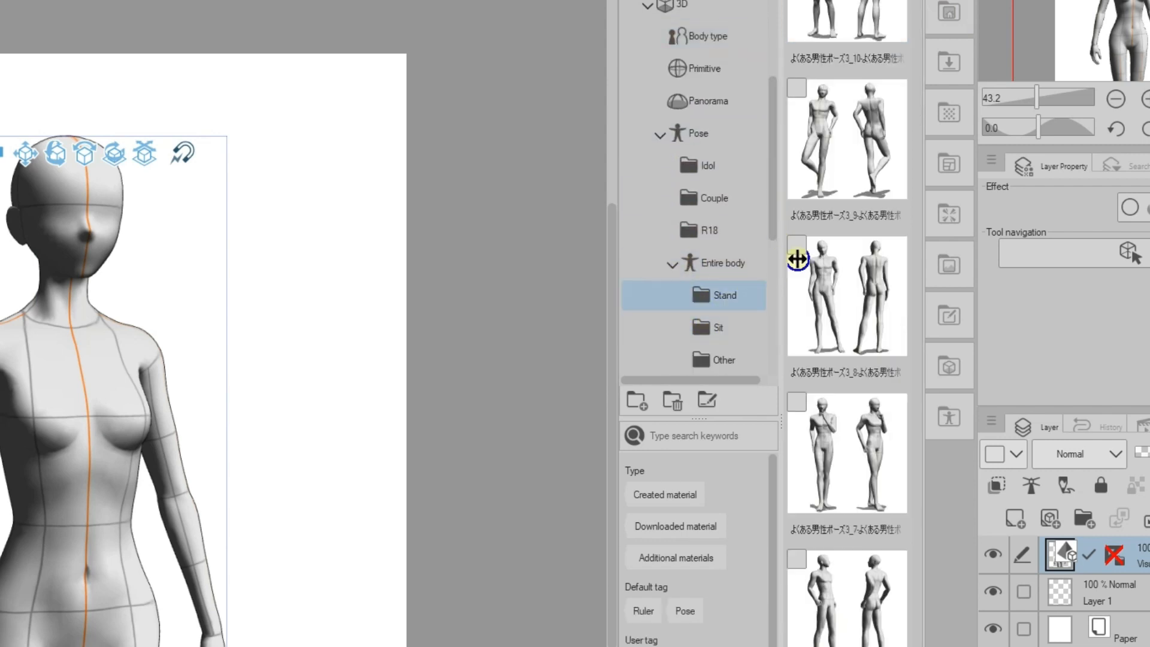
pyautogui.click(846, 117)
pyautogui.moveTo(845, 117); pyautogui.dragTo(72, 456)
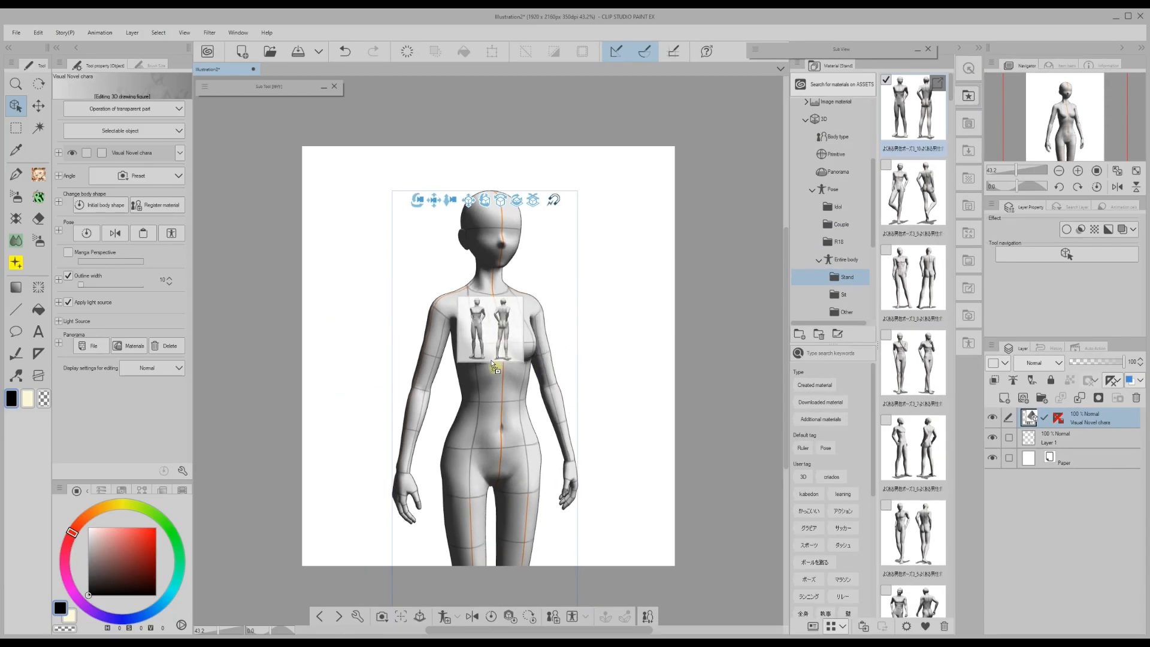
pyautogui.moveTo(492, 364); pyautogui.dragTo(491, 378)
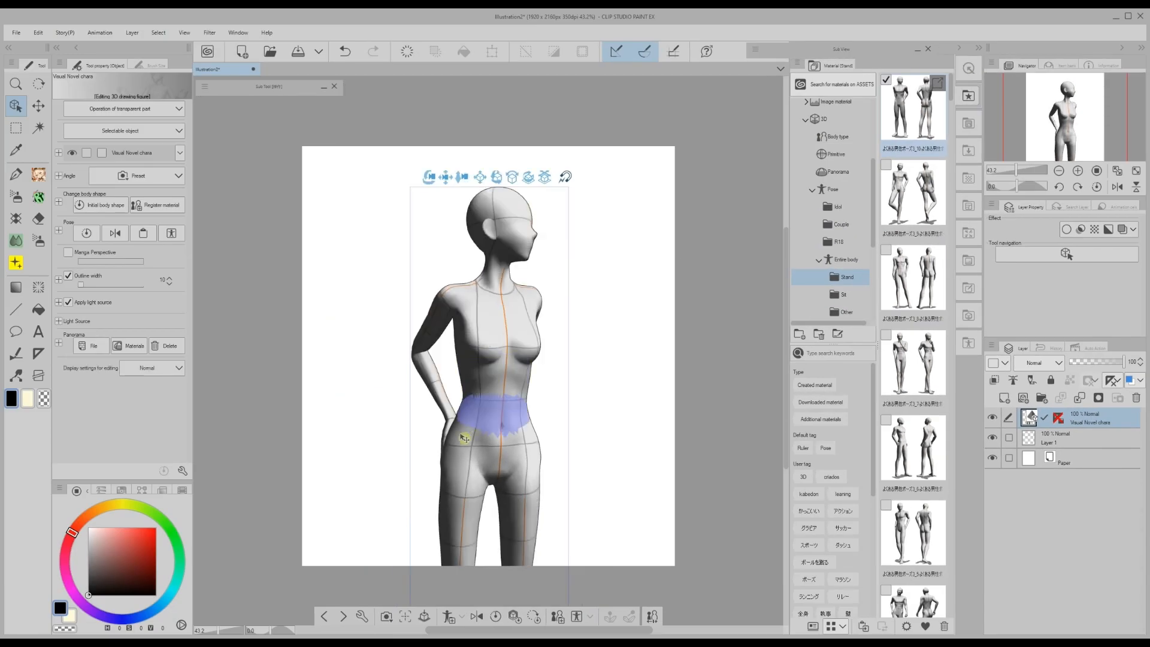
# - Apply a different Stand pose and rotate the figure's forearm outward
pyautogui.click(907, 196)
pyautogui.moveTo(907, 196); pyautogui.dragTo(476, 245)
pyautogui.click(421, 431)
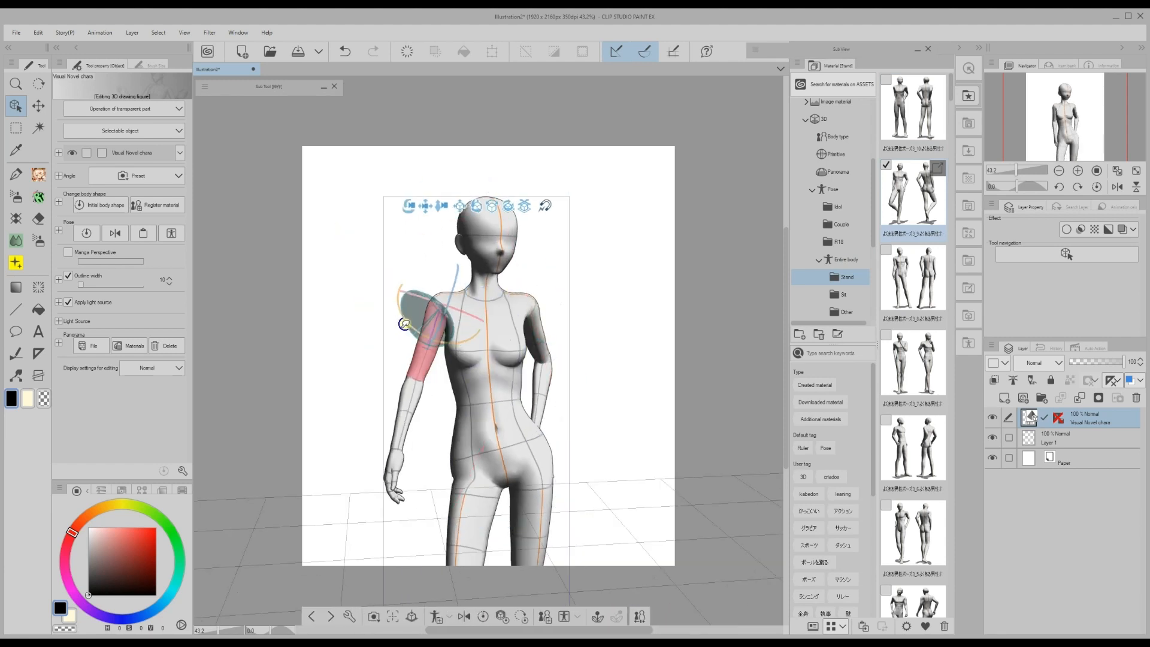
pyautogui.moveTo(421, 431); pyautogui.dragTo(380, 424)
pyautogui.click(420, 355)
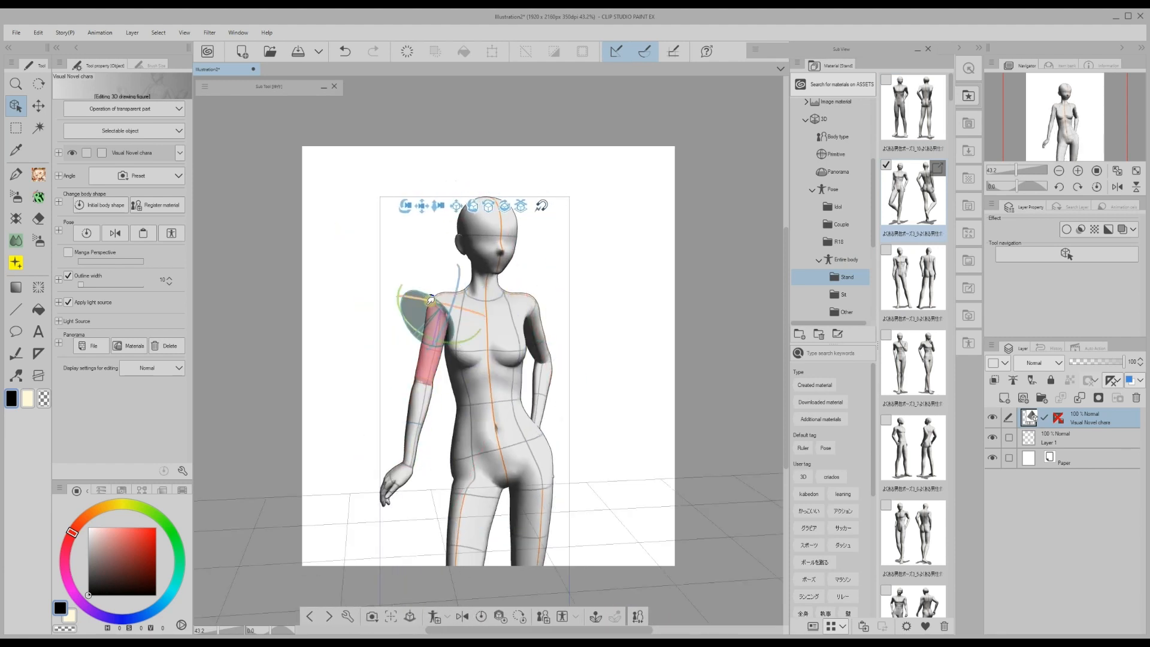
pyautogui.click(441, 502)
pyautogui.click(525, 521)
pyautogui.click(494, 247)
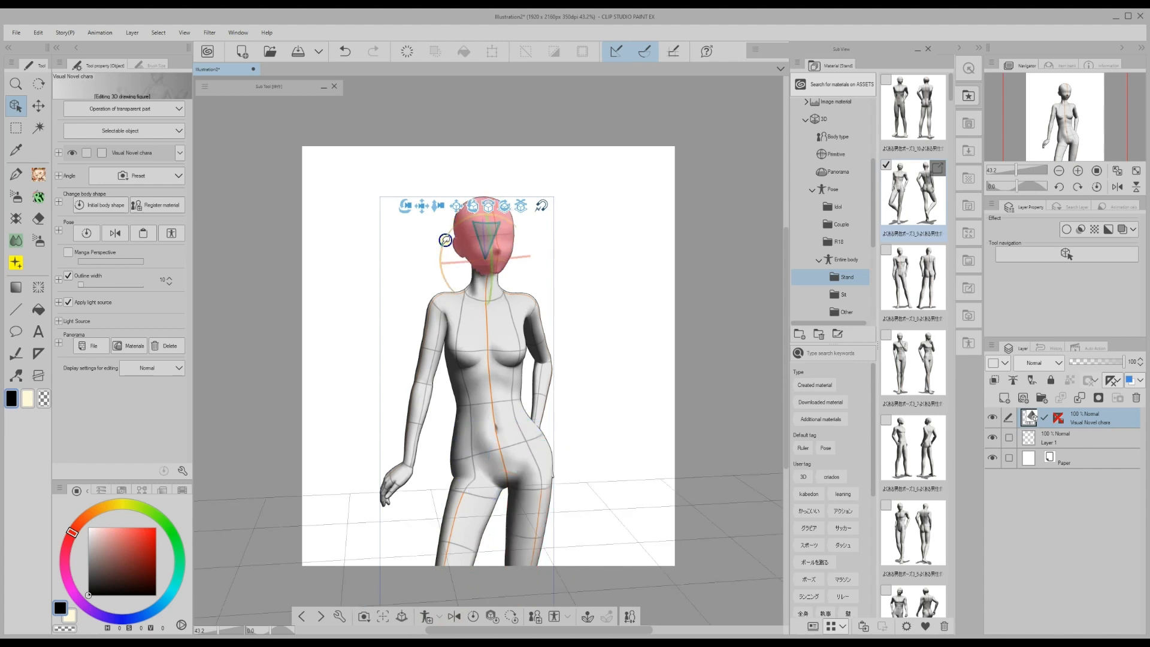
# - Repose the arm and hand, then fade the 3D layer to 14% opacity
pyautogui.hscroll(-2, 496, 250)
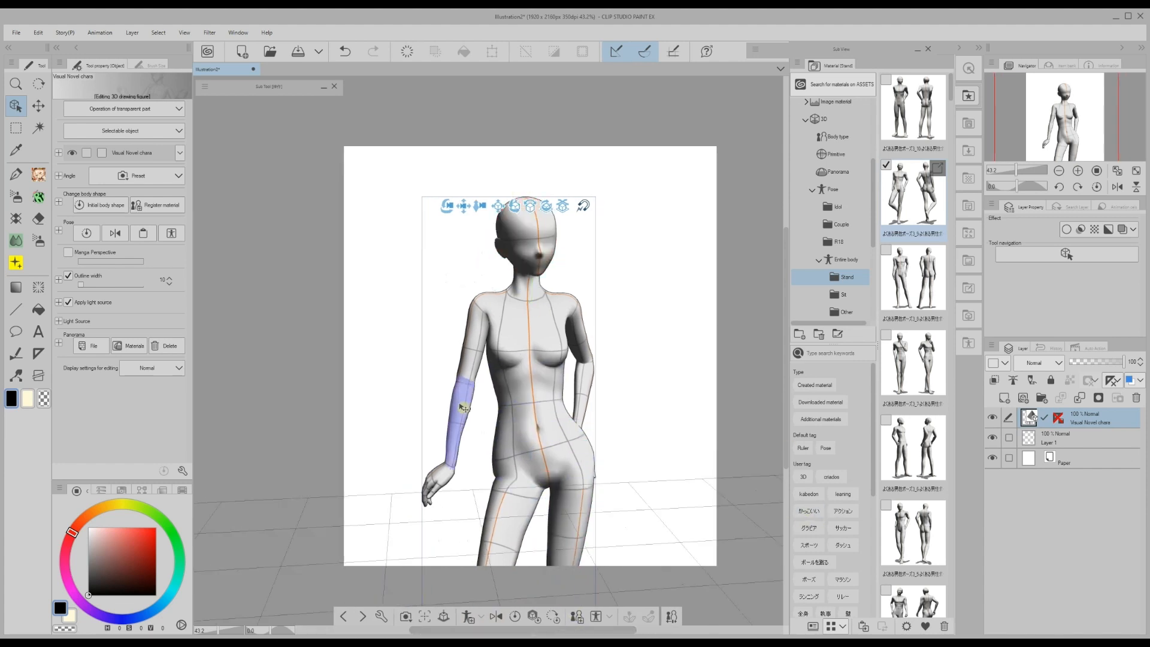
pyautogui.click(462, 396)
pyautogui.click(471, 360)
pyautogui.click(435, 480)
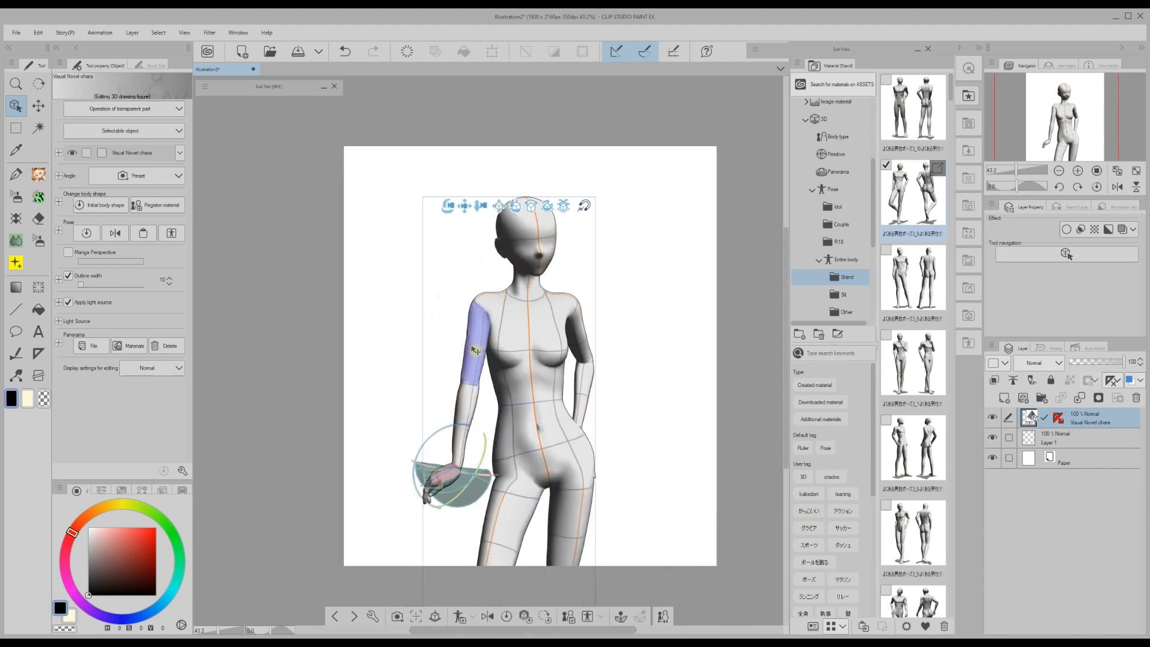
pyautogui.moveTo(136, 289); pyautogui.dragTo(128, 310)
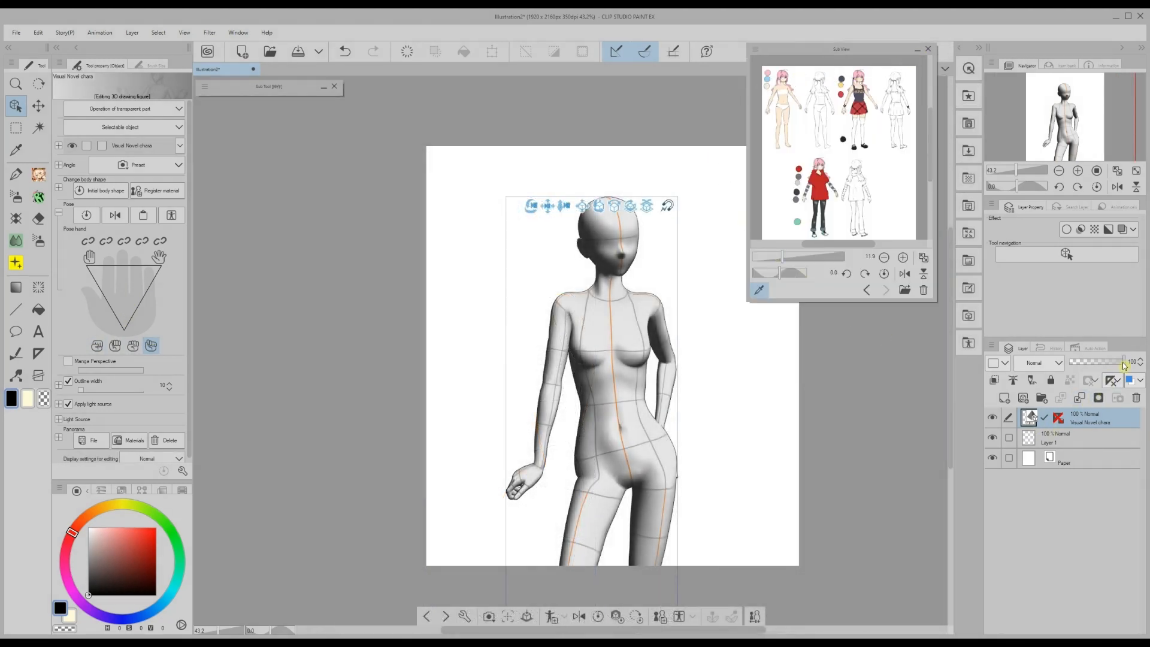
pyautogui.moveTo(1124, 367); pyautogui.dragTo(1078, 371)
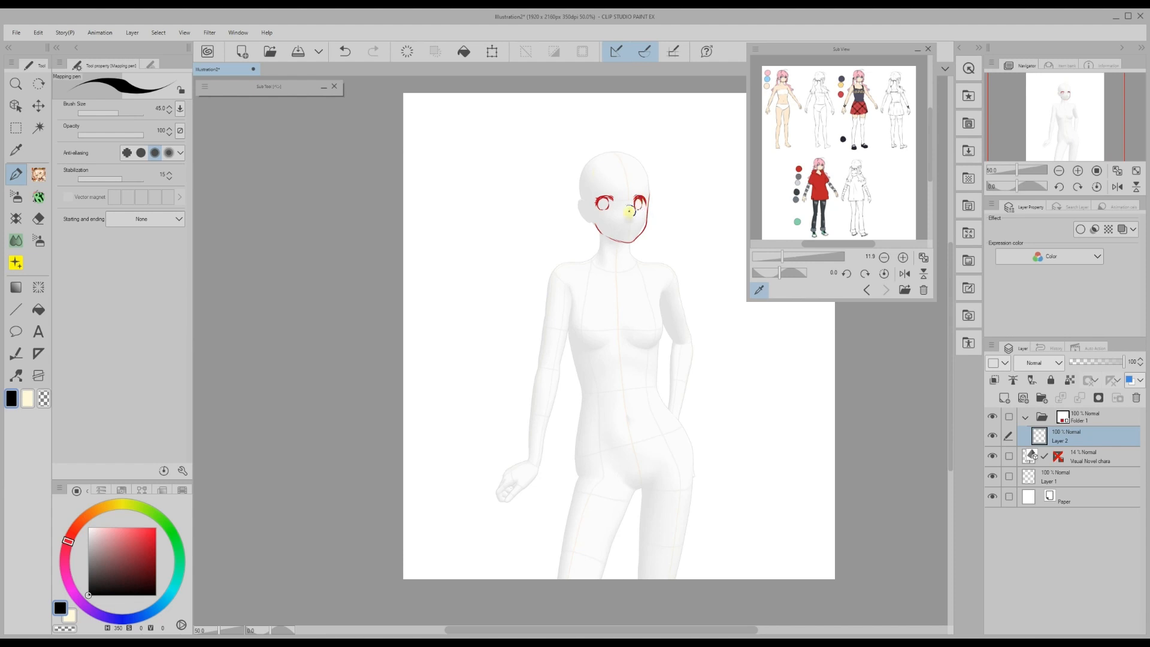
# - Sketch red hair strands around the head
pyautogui.scroll(2, 626, 219)
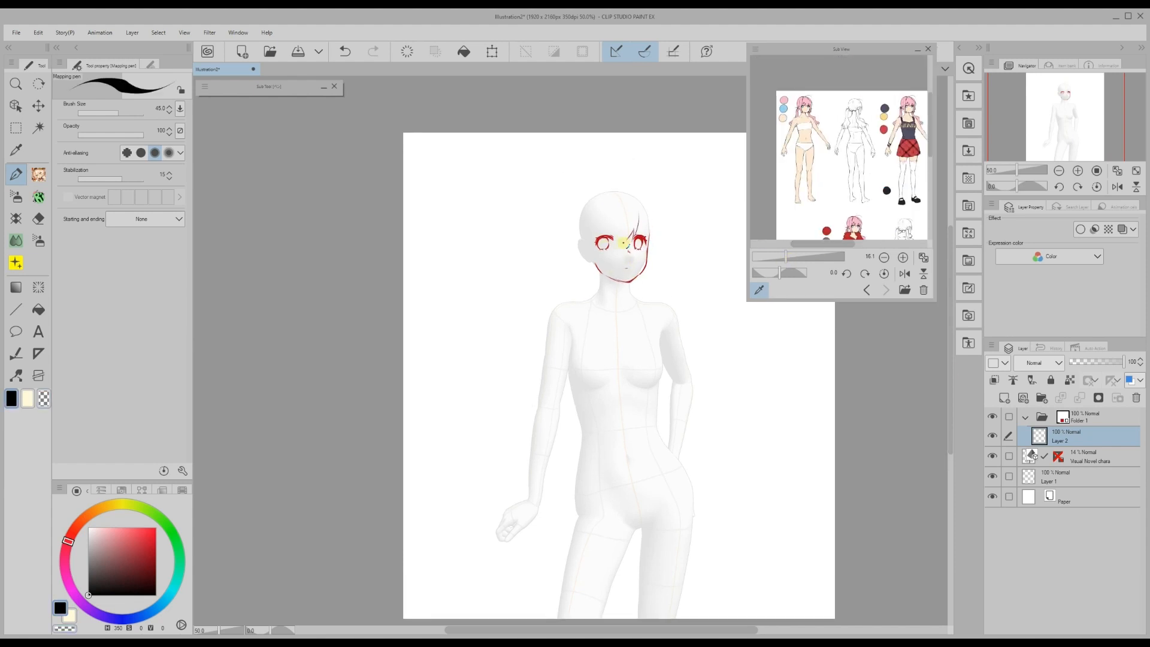
pyautogui.moveTo(641, 210); pyautogui.dragTo(644, 282)
pyautogui.moveTo(597, 182)
pyautogui.mouseDown()
pyautogui.moveTo(665, 228)
pyautogui.moveTo(566, 257)
pyautogui.moveTo(574, 233)
pyautogui.mouseUp()
pyautogui.press('k')
pyautogui.press('p')
# - Trace the figure's shoulders, arms, body sides and legs in red pen
pyautogui.moveTo(595, 287); pyautogui.dragTo(542, 402)
pyautogui.moveTo(659, 326); pyautogui.dragTo(659, 385)
pyautogui.moveTo(566, 374); pyautogui.dragTo(586, 446)
pyautogui.moveTo(542, 401); pyautogui.dragTo(534, 501)
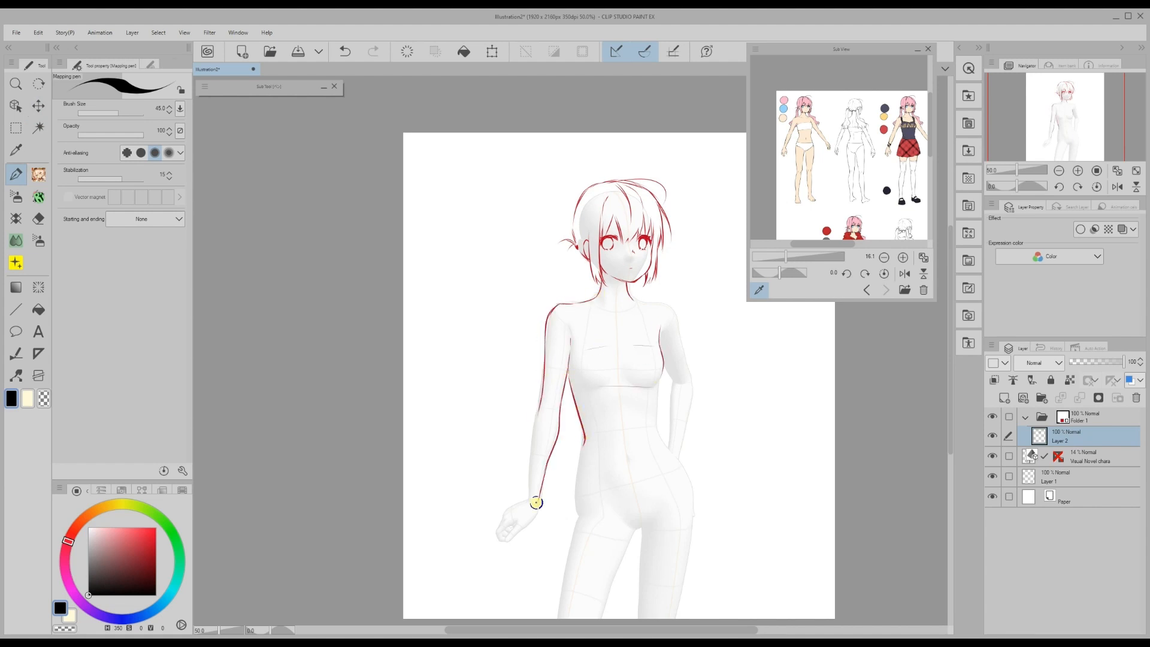
pyautogui.moveTo(629, 296)
pyautogui.mouseDown()
pyautogui.moveTo(661, 306)
pyautogui.moveTo(695, 449)
pyautogui.mouseUp()
pyautogui.scroll(-2, 695, 449)
pyautogui.moveTo(662, 378)
pyautogui.mouseDown()
pyautogui.moveTo(694, 442)
pyautogui.moveTo(674, 554)
pyautogui.mouseUp()
pyautogui.moveTo(635, 464); pyautogui.dragTo(599, 555)
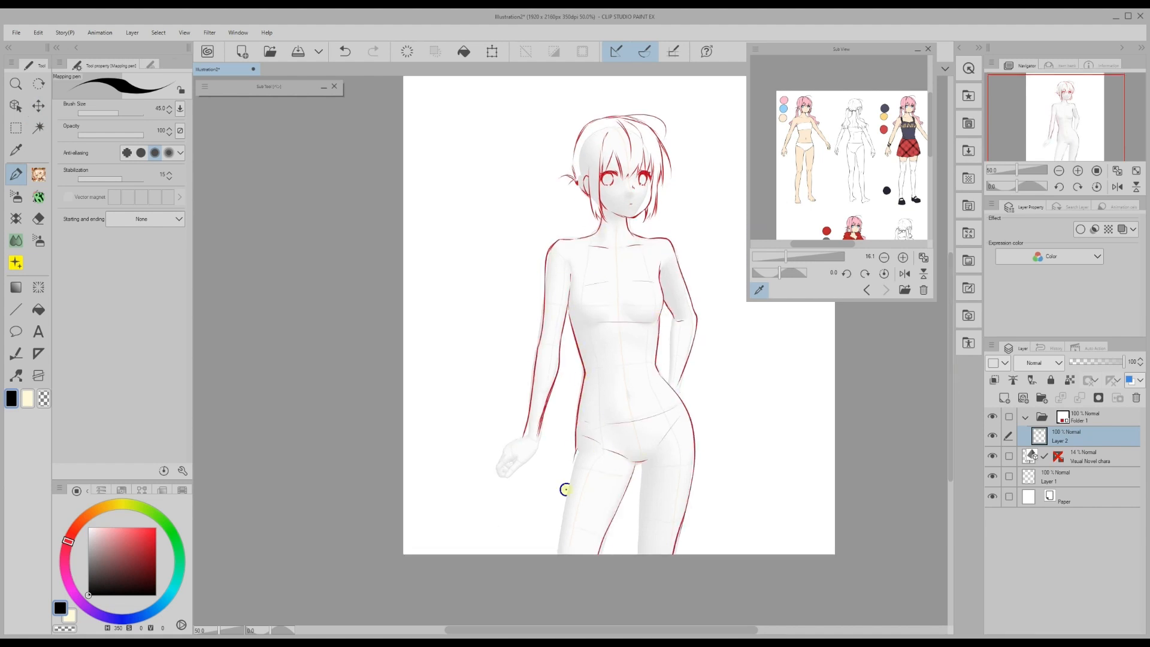
pyautogui.moveTo(566, 455); pyautogui.dragTo(560, 555)
pyautogui.moveTo(636, 464); pyautogui.dragTo(638, 554)
pyautogui.moveTo(506, 467); pyautogui.dragTo(511, 474)
# - Touch up the red lines around the inner arm, elbow and hip hand
pyautogui.press('c')
pyautogui.moveTo(674, 343)
pyautogui.mouseDown()
pyautogui.moveTo(625, 393)
pyautogui.moveTo(679, 367)
pyautogui.moveTo(689, 410)
pyautogui.mouseUp()
pyautogui.press('c')
pyautogui.moveTo(668, 315); pyautogui.dragTo(680, 327)
pyautogui.press('c')
# - Sketch the left twin-tail and extra hair strands in red
pyautogui.press('c')
pyautogui.press('c')
pyautogui.press('c')
pyautogui.moveTo(566, 198)
pyautogui.mouseDown()
pyautogui.moveTo(520, 309)
pyautogui.moveTo(575, 210)
pyautogui.mouseUp()
pyautogui.press('c')
pyautogui.press('c')
pyautogui.moveTo(659, 195)
pyautogui.mouseDown()
pyautogui.moveTo(699, 287)
pyautogui.moveTo(716, 297)
pyautogui.mouseUp()
pyautogui.moveTo(612, 121); pyautogui.dragTo(605, 141)
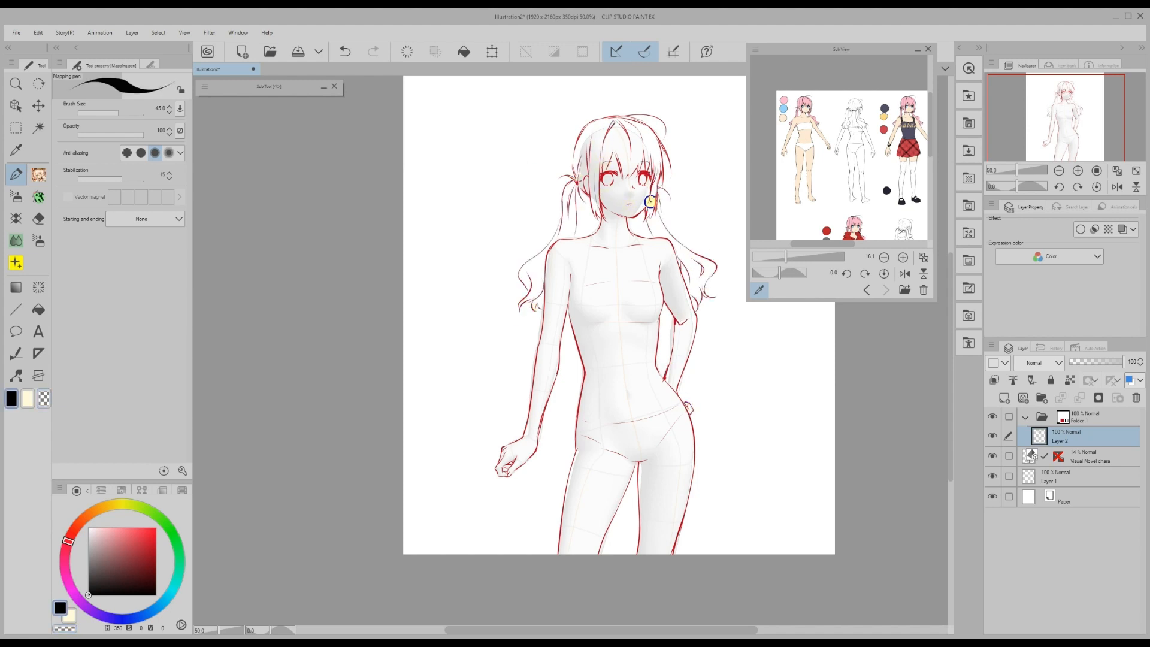
# - Hide the Visual Novel chara layer and draw camisole straps on a new Outfit 1 layer
pyautogui.press('v')
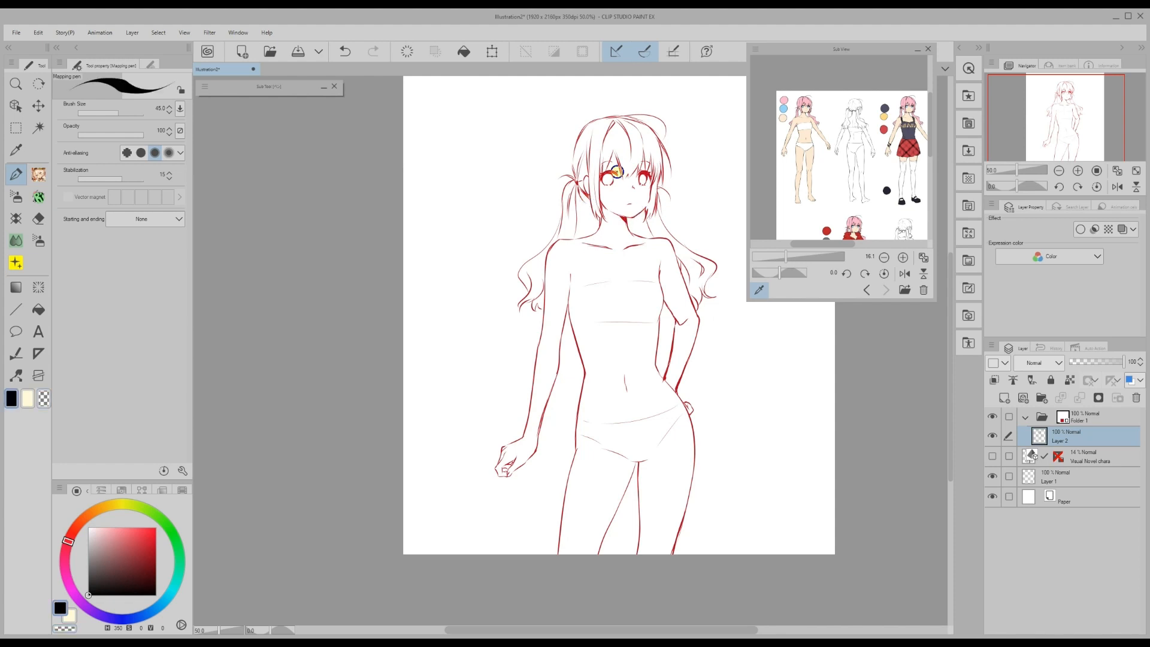
pyautogui.hotkey('ctrl', 'shift', 'n')
pyautogui.moveTo(578, 241); pyautogui.dragTo(576, 278)
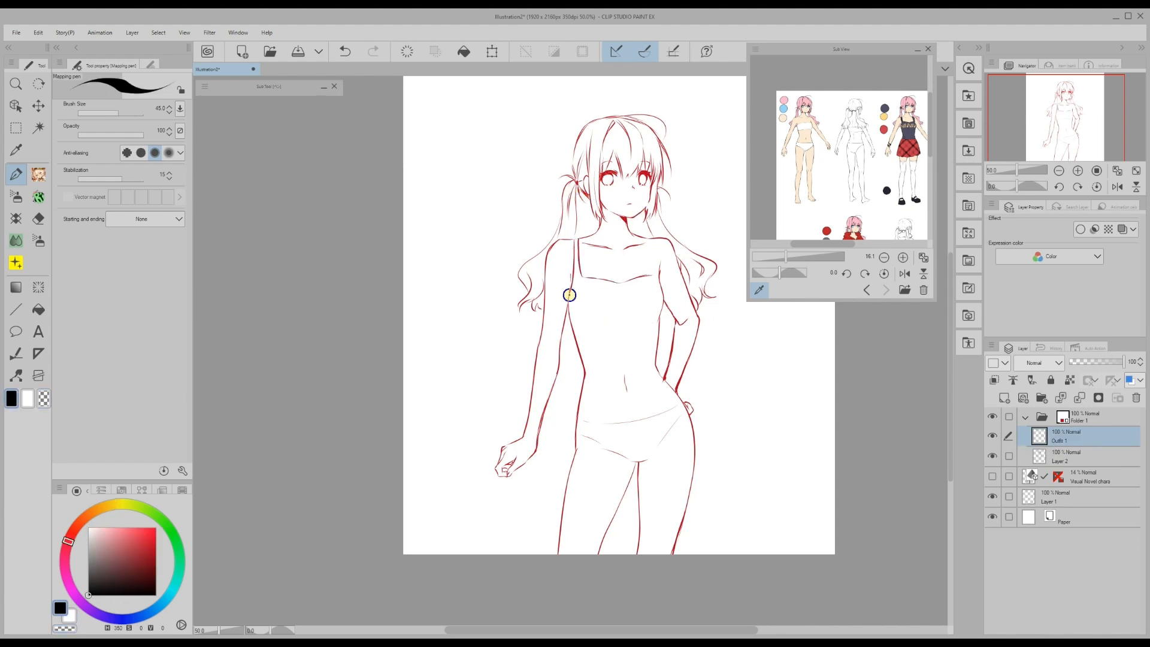
# - Draw the camisole, wrist bracelets and flared pleated skirt on Outfit 1, then hide it
pyautogui.moveTo(653, 239); pyautogui.dragTo(659, 277)
pyautogui.moveTo(582, 278)
pyautogui.mouseDown()
pyautogui.moveTo(636, 277)
pyautogui.moveTo(580, 393)
pyautogui.moveTo(665, 382)
pyautogui.mouseUp()
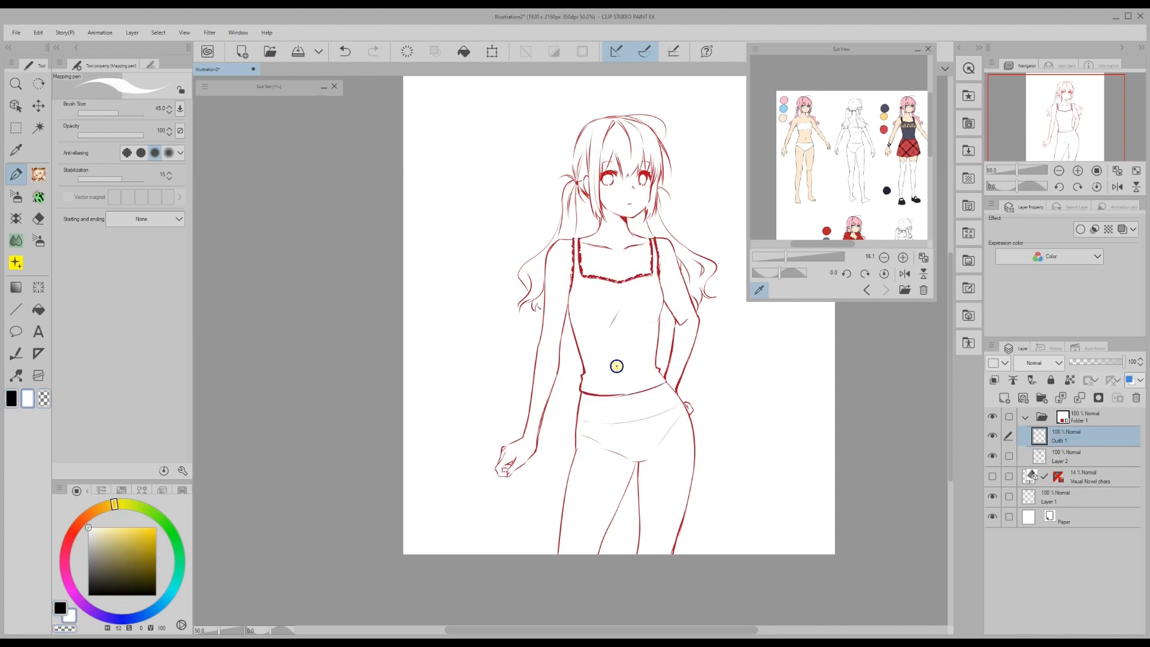
pyautogui.moveTo(525, 420); pyautogui.dragTo(542, 426)
pyautogui.moveTo(683, 403); pyautogui.dragTo(704, 485)
pyautogui.moveTo(685, 497); pyautogui.dragTo(599, 496)
pyautogui.moveTo(580, 395)
pyautogui.mouseDown()
pyautogui.moveTo(564, 500)
pyautogui.moveTo(704, 488)
pyautogui.moveTo(662, 373)
pyautogui.moveTo(600, 500)
pyautogui.mouseUp()
pyautogui.moveTo(650, 397); pyautogui.dragTo(668, 492)
pyautogui.click(992, 436)
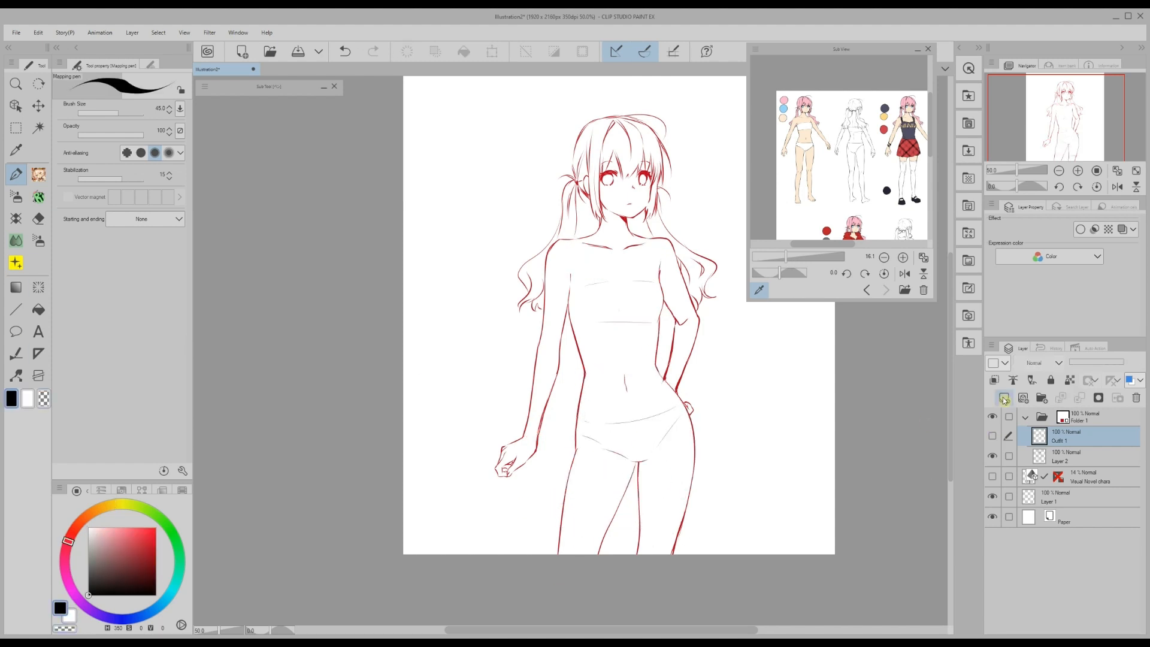
# - On a new Outfit 2 layer, sketch the hoodie's hood, shoulders, hem and one sleeve
pyautogui.hotkey('ctrl', 'shift', 'n')
pyautogui.scroll(-5, 851, 149)
pyautogui.moveTo(557, 252); pyautogui.dragTo(668, 227)
pyautogui.moveTo(624, 259)
pyautogui.mouseDown()
pyautogui.moveTo(653, 245)
pyautogui.moveTo(704, 479)
pyautogui.mouseUp()
pyautogui.moveTo(566, 338)
pyautogui.mouseDown()
pyautogui.moveTo(569, 475)
pyautogui.moveTo(550, 476)
pyautogui.mouseUp()
pyautogui.moveTo(613, 397); pyautogui.dragTo(677, 420)
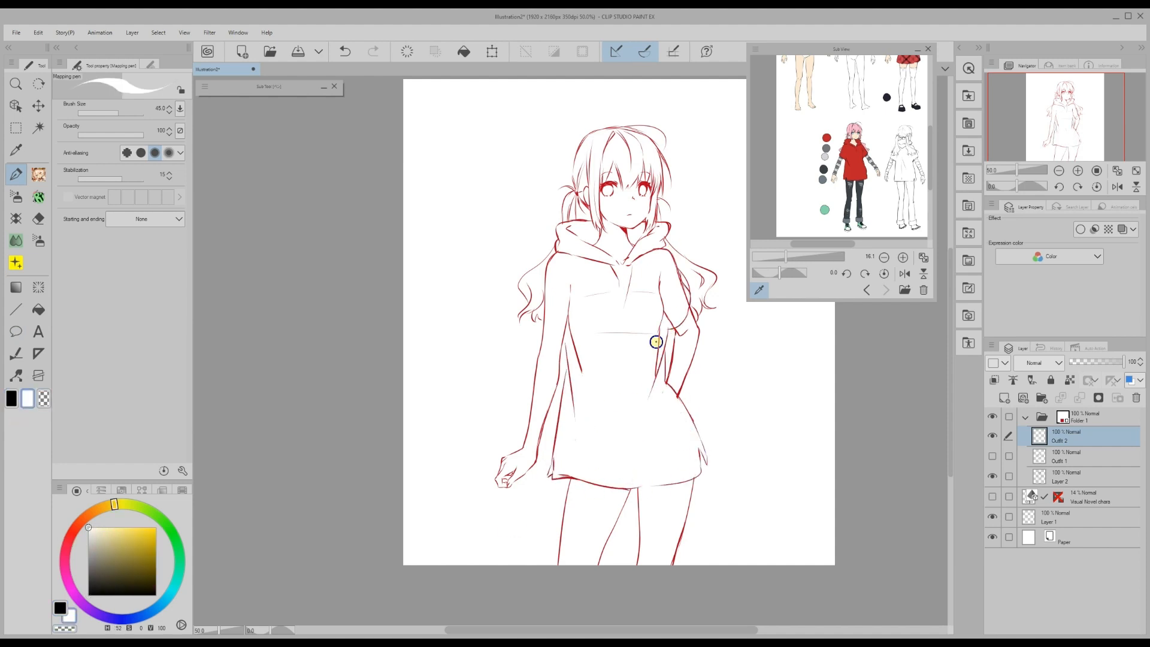
pyautogui.moveTo(576, 335); pyautogui.dragTo(647, 288)
# - Add the second sleeve, pant legs with wrinkles, and stripe bands across both sleeves
pyautogui.press('x')
pyautogui.moveTo(549, 263); pyautogui.dragTo(566, 342)
pyautogui.press('x')
pyautogui.press('x')
pyautogui.moveTo(636, 486); pyautogui.dragTo(639, 563)
pyautogui.moveTo(579, 498)
pyautogui.mouseDown()
pyautogui.moveTo(593, 513)
pyautogui.moveTo(677, 515)
pyautogui.mouseUp()
pyautogui.press('x')
pyautogui.press('x')
pyautogui.press('x')
pyautogui.press('x')
pyautogui.moveTo(677, 401)
pyautogui.mouseDown()
pyautogui.moveTo(545, 332)
pyautogui.moveTo(542, 425)
pyautogui.moveTo(561, 351)
pyautogui.moveTo(597, 422)
pyautogui.moveTo(560, 475)
pyautogui.mouseUp()
pyautogui.press('x')
pyautogui.press('x')
pyautogui.press('x')
pyautogui.press('x')
# - Hide both outfit sketches and select Layer 2 with the base body
pyautogui.click(992, 435)
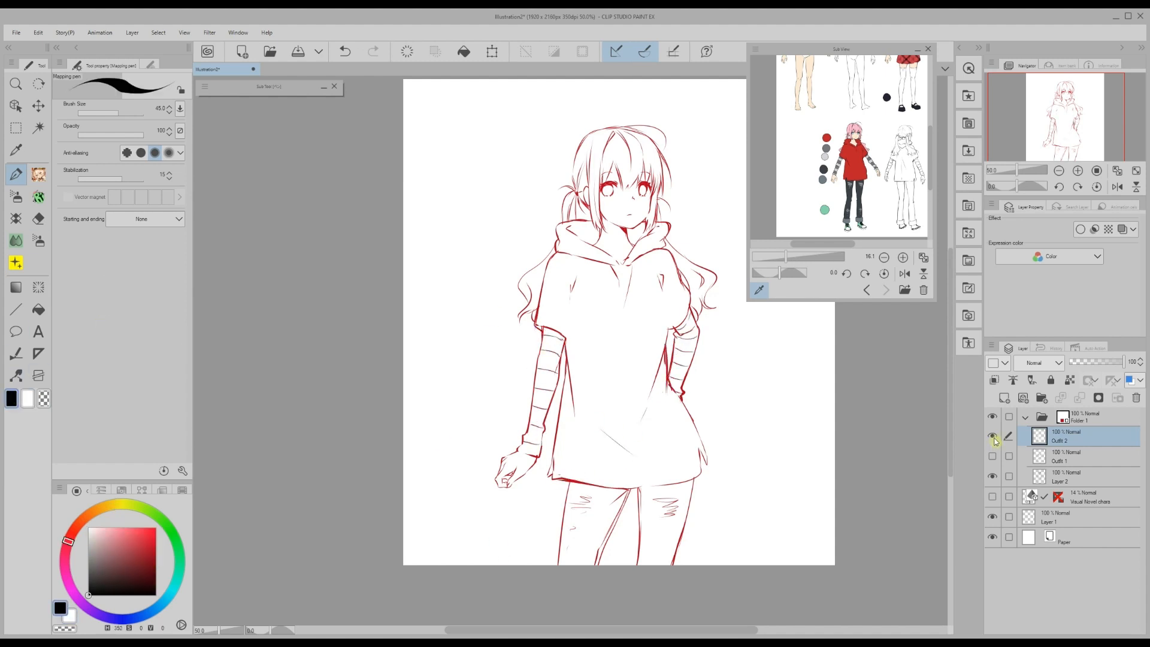
pyautogui.click(993, 456)
pyautogui.scroll(1, 639, 485)
pyautogui.click(993, 456)
pyautogui.click(1079, 477)
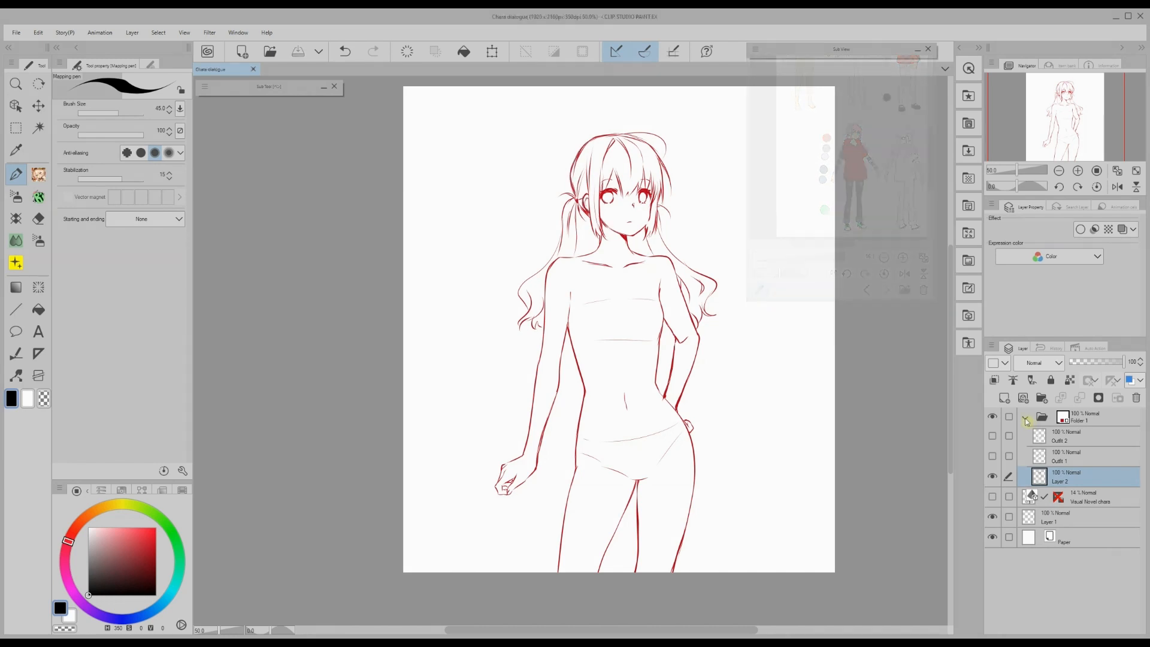
# - Fade Folder 1 to 8% opacity and add a LINEART folder with its BASE layer selected
pyautogui.click(1025, 418)
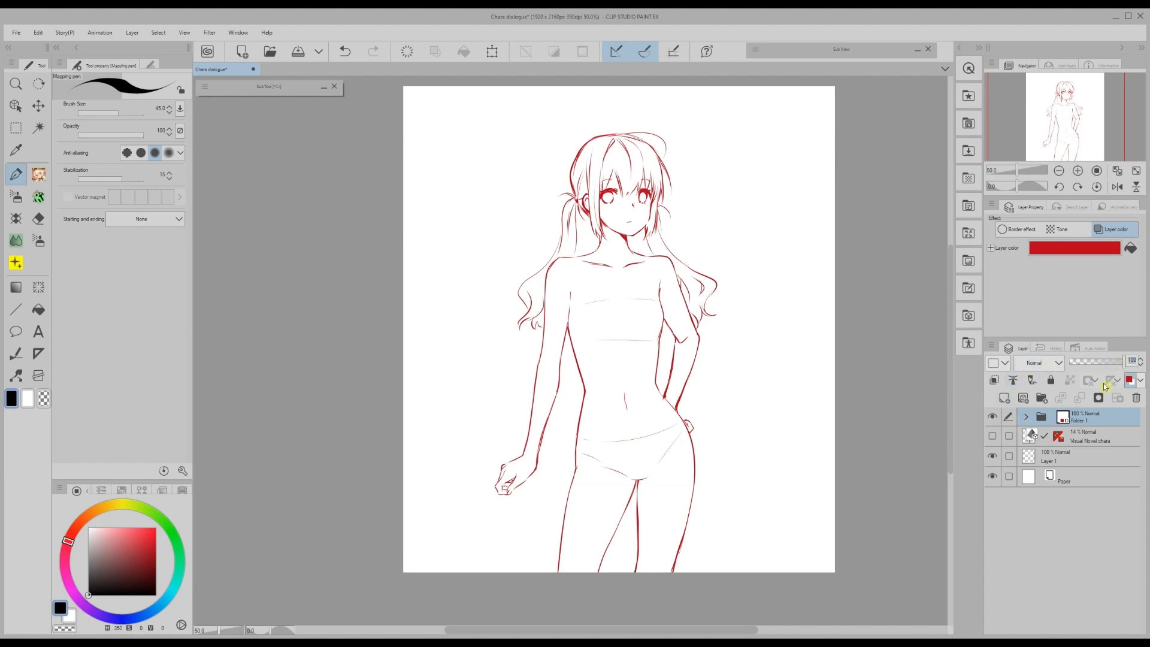
pyautogui.press('Return')
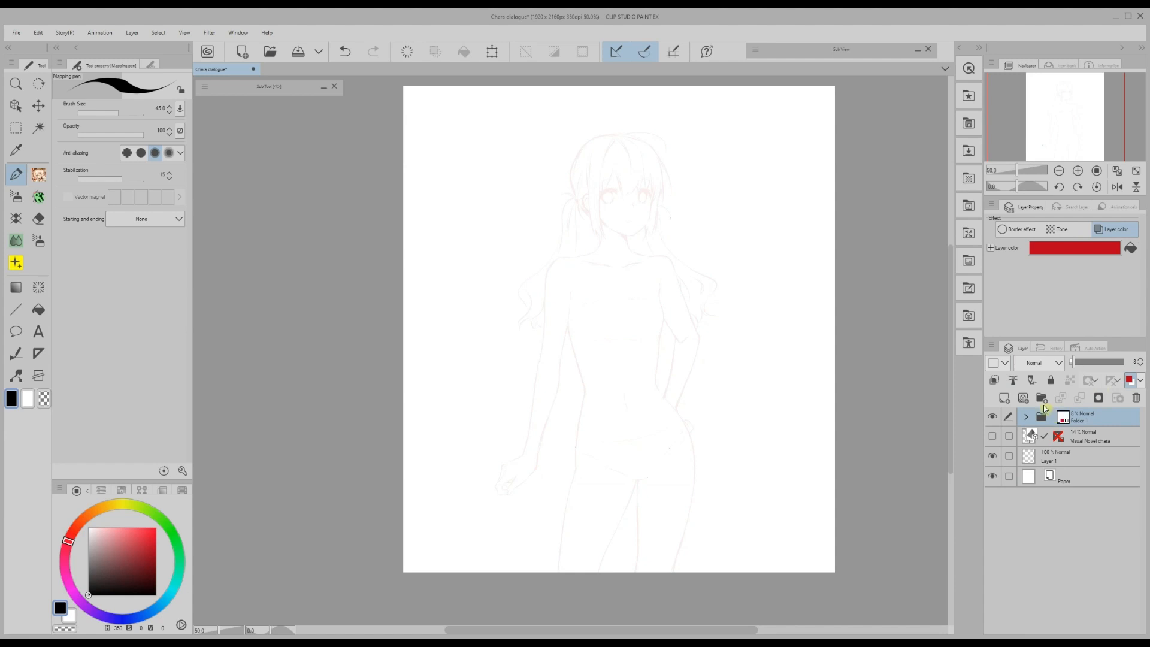
pyautogui.click(1042, 398)
pyautogui.write('LINEA')
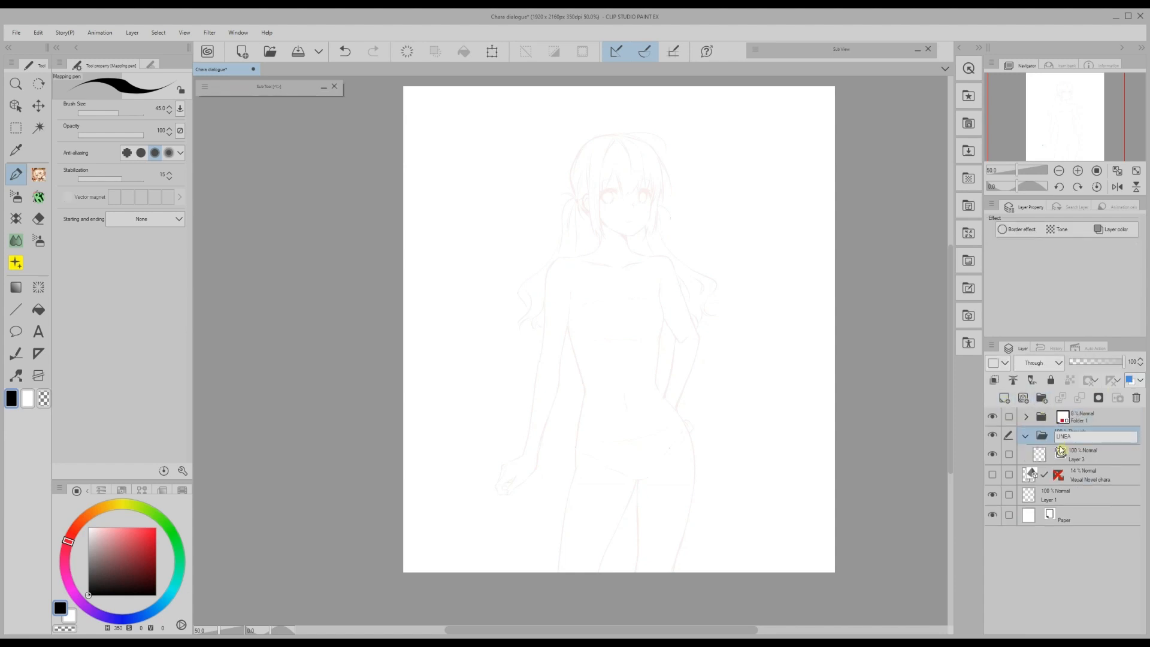
pyautogui.write('RT')
pyautogui.press('Return')
pyautogui.click(1082, 457)
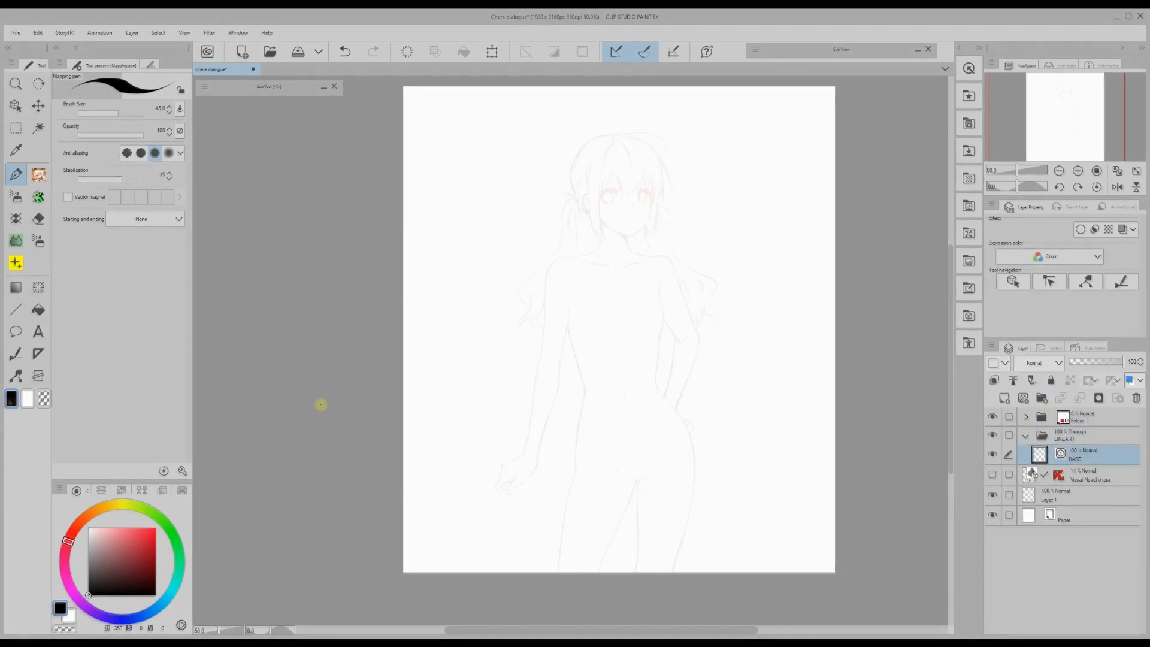
# - With the G-pen, ink the front hair, crown strands and right-side hair in black
pyautogui.click(312, 174)
pyautogui.scroll(2, 673, 231)
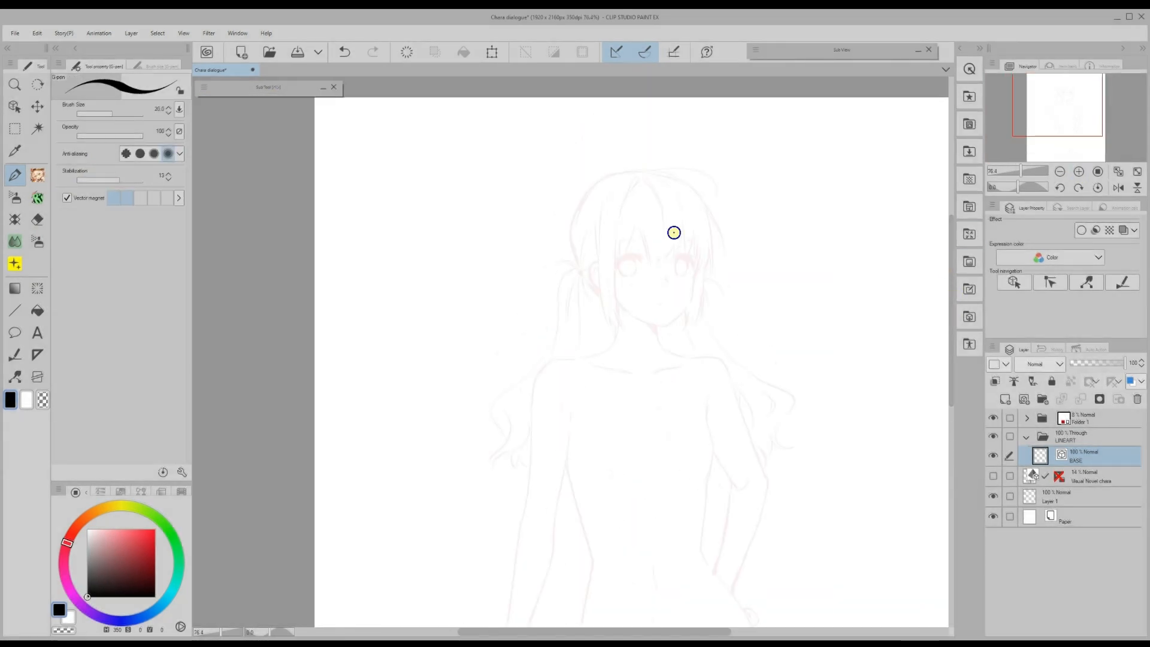
pyautogui.moveTo(684, 231); pyautogui.dragTo(651, 267)
pyautogui.moveTo(625, 255)
pyautogui.mouseDown()
pyautogui.moveTo(649, 267)
pyautogui.moveTo(626, 330)
pyautogui.mouseUp()
pyautogui.moveTo(601, 204)
pyautogui.mouseDown()
pyautogui.moveTo(605, 326)
pyautogui.moveTo(638, 178)
pyautogui.mouseUp()
pyautogui.moveTo(645, 178); pyautogui.dragTo(664, 237)
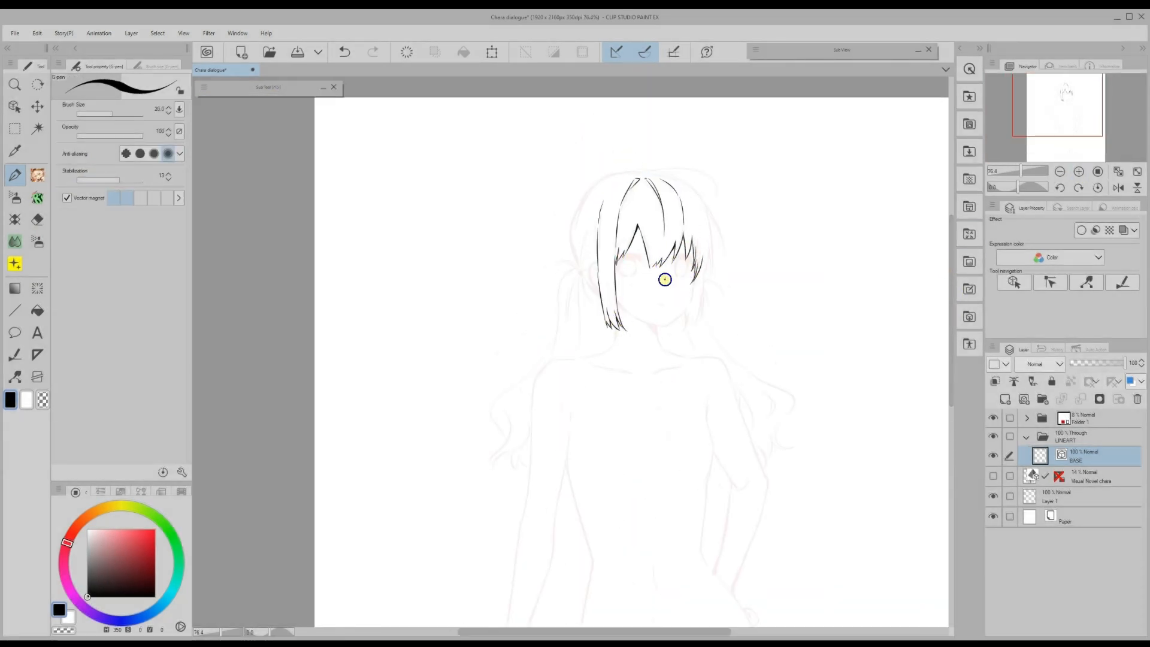
pyautogui.hotkey('ctrl', 'z')
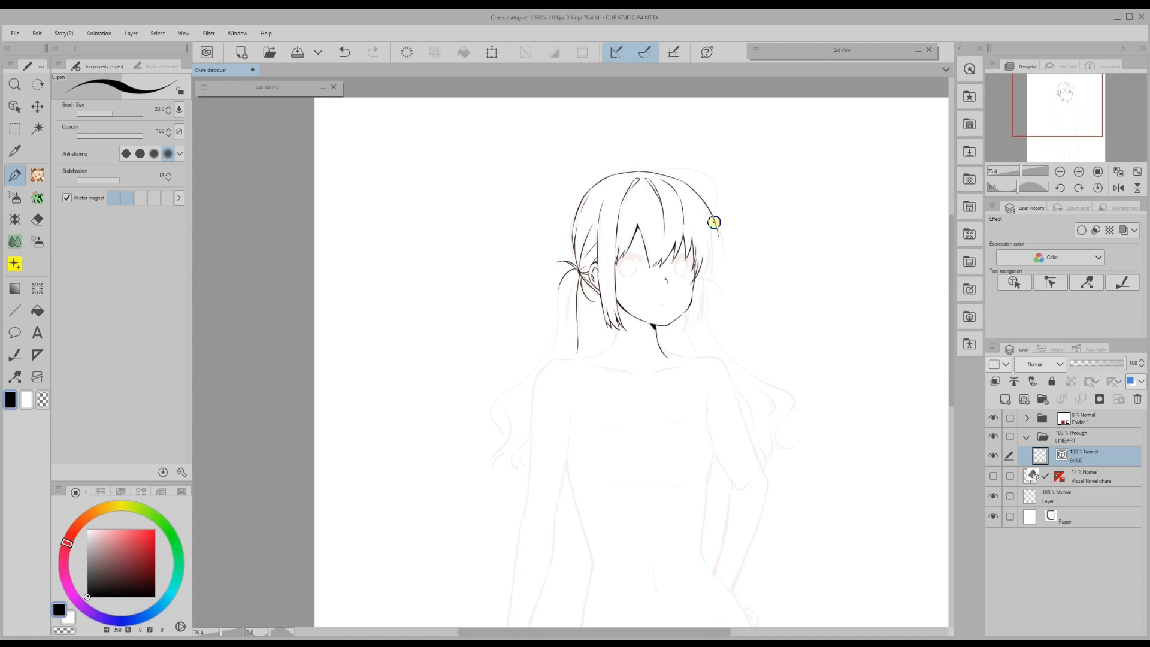
pyautogui.moveTo(703, 275)
pyautogui.mouseDown()
pyautogui.moveTo(694, 332)
pyautogui.moveTo(765, 421)
pyautogui.moveTo(732, 530)
pyautogui.mouseUp()
# - Ink the right arm's inner line and the right side of the torso
pyautogui.scroll(-2, 712, 279)
pyautogui.moveTo(708, 340); pyautogui.dragTo(712, 423)
pyautogui.moveTo(712, 424); pyautogui.dragTo(710, 274)
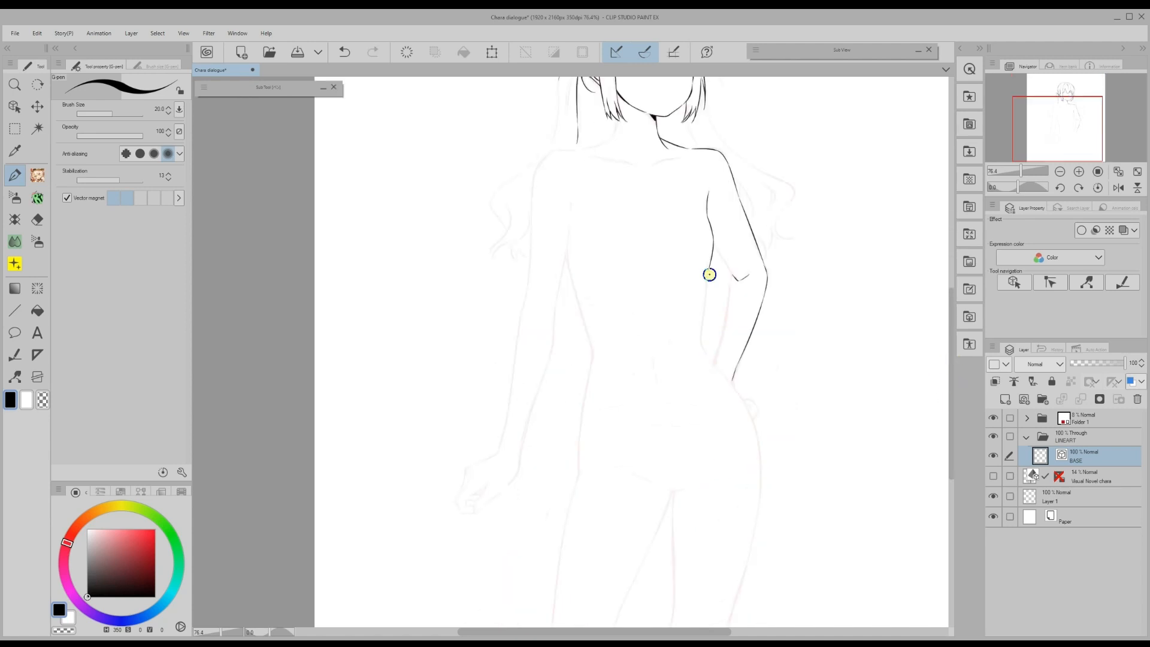
pyautogui.moveTo(704, 314); pyautogui.dragTo(732, 379)
pyautogui.scroll(-4, 950, 379)
pyautogui.moveTo(732, 267); pyautogui.dragTo(735, 490)
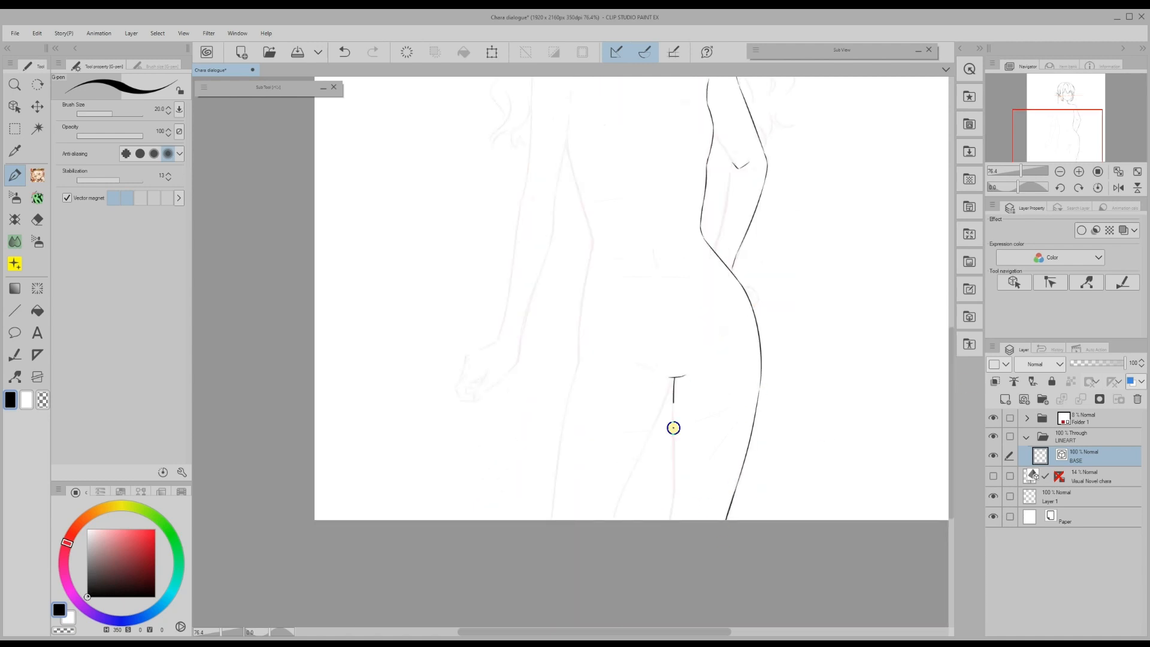
pyautogui.moveTo(673, 428); pyautogui.dragTo(603, 536)
# - Ink the left side of the body, the left arm and the chest lines
pyautogui.scroll(3, 953, 431)
pyautogui.moveTo(571, 178); pyautogui.dragTo(518, 446)
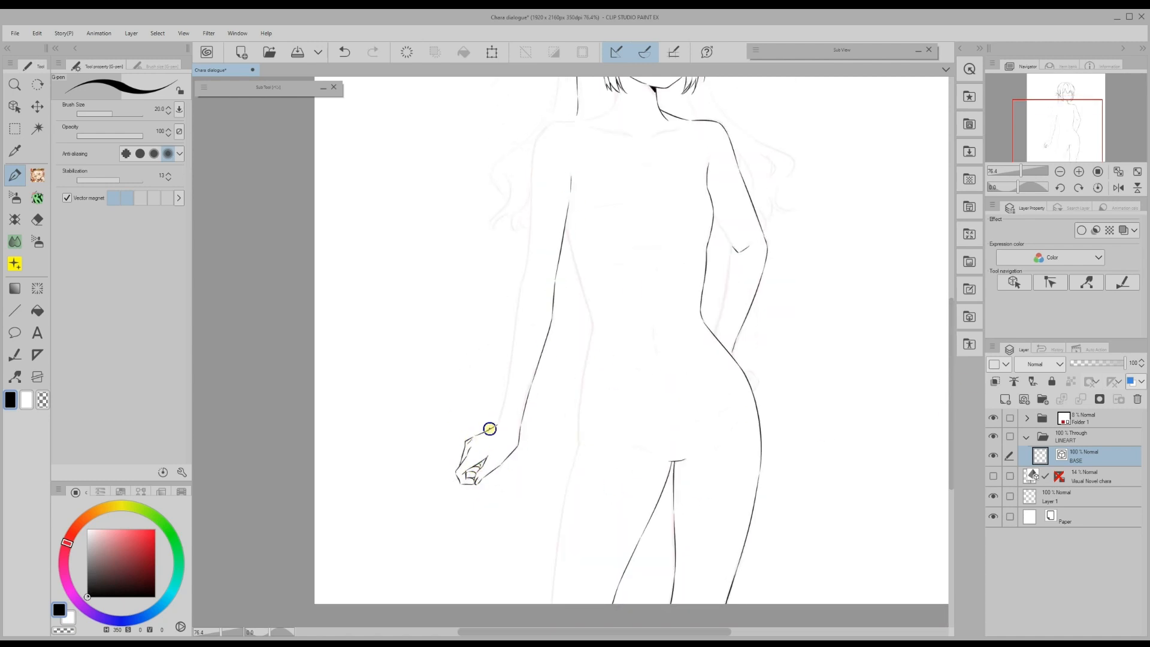
pyautogui.scroll(2, 489, 429)
pyautogui.moveTo(606, 178)
pyautogui.mouseDown()
pyautogui.moveTo(532, 297)
pyautogui.moveTo(495, 473)
pyautogui.mouseUp()
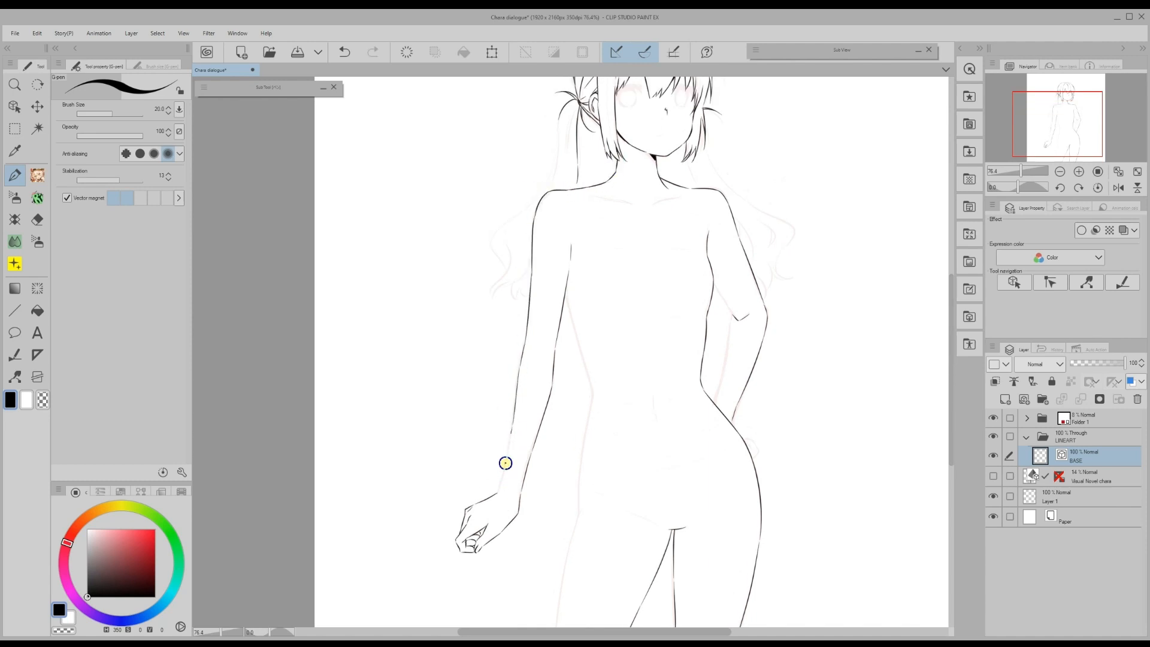
pyautogui.moveTo(588, 381); pyautogui.dragTo(585, 461)
pyautogui.scroll(1, 584, 462)
pyautogui.moveTo(598, 276); pyautogui.dragTo(695, 277)
pyautogui.moveTo(693, 339)
pyautogui.mouseDown()
pyautogui.moveTo(589, 341)
pyautogui.moveTo(739, 347)
pyautogui.moveTo(695, 422)
pyautogui.mouseUp()
pyautogui.scroll(-4, 590, 308)
# - Ink the underwear, legs and the long left hair strand past the shoulder
pyautogui.moveTo(584, 394); pyautogui.dragTo(657, 428)
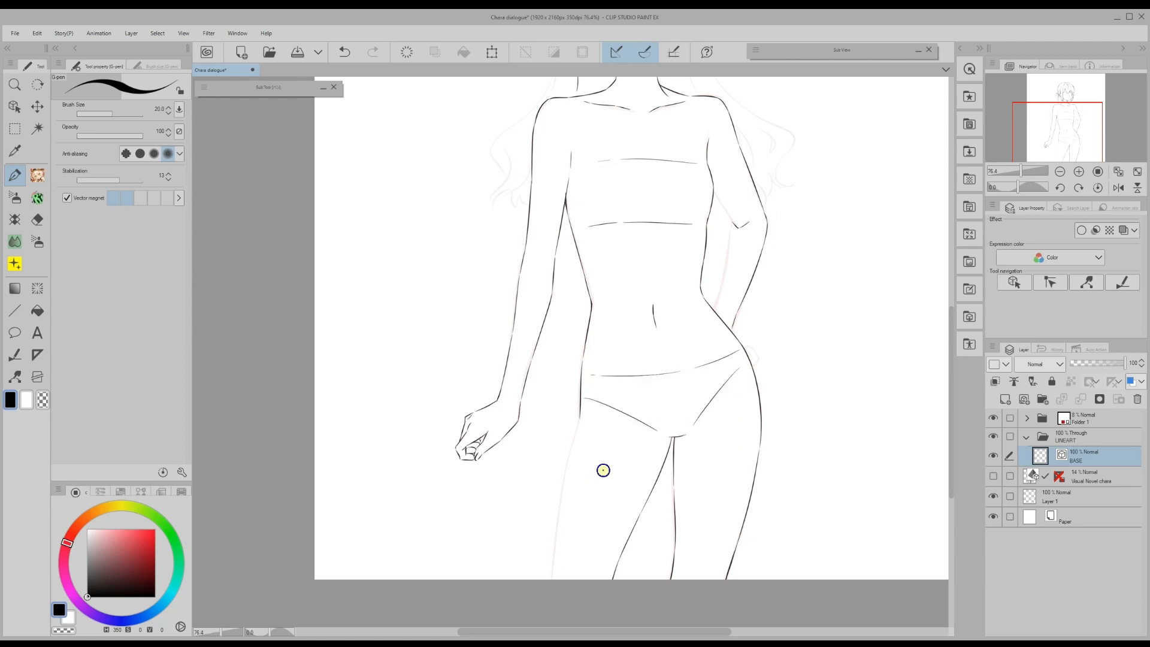
pyautogui.scroll(-3, 562, 406)
pyautogui.moveTo(562, 406); pyautogui.dragTo(549, 505)
pyautogui.scroll(3, 578, 347)
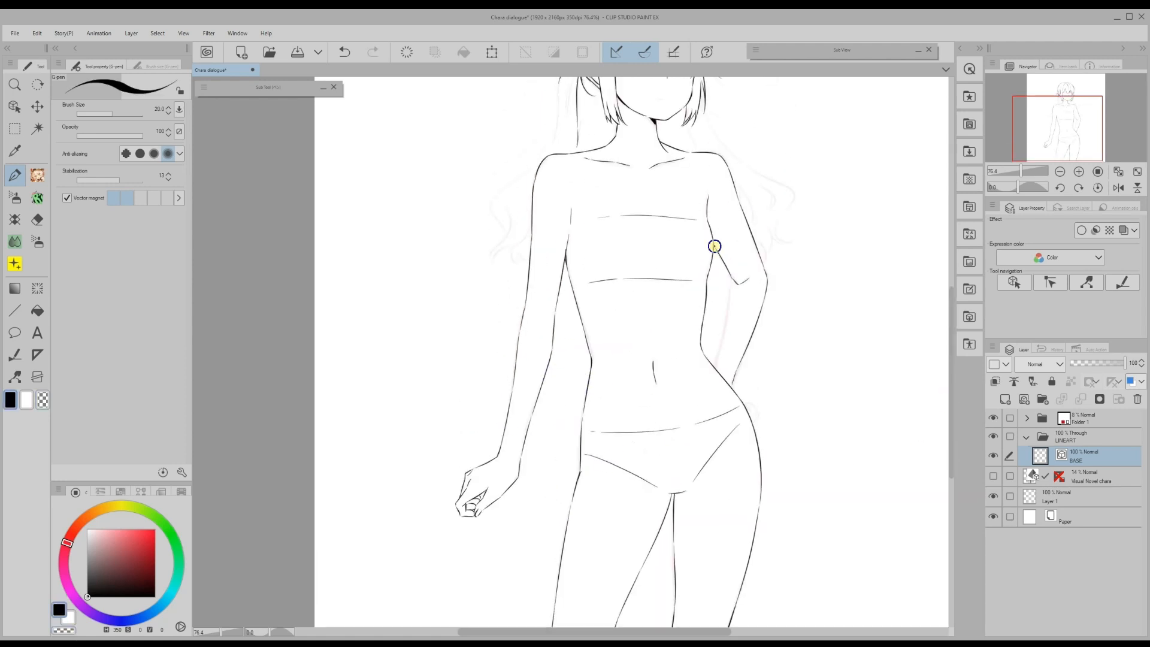
pyautogui.scroll(4, 663, 437)
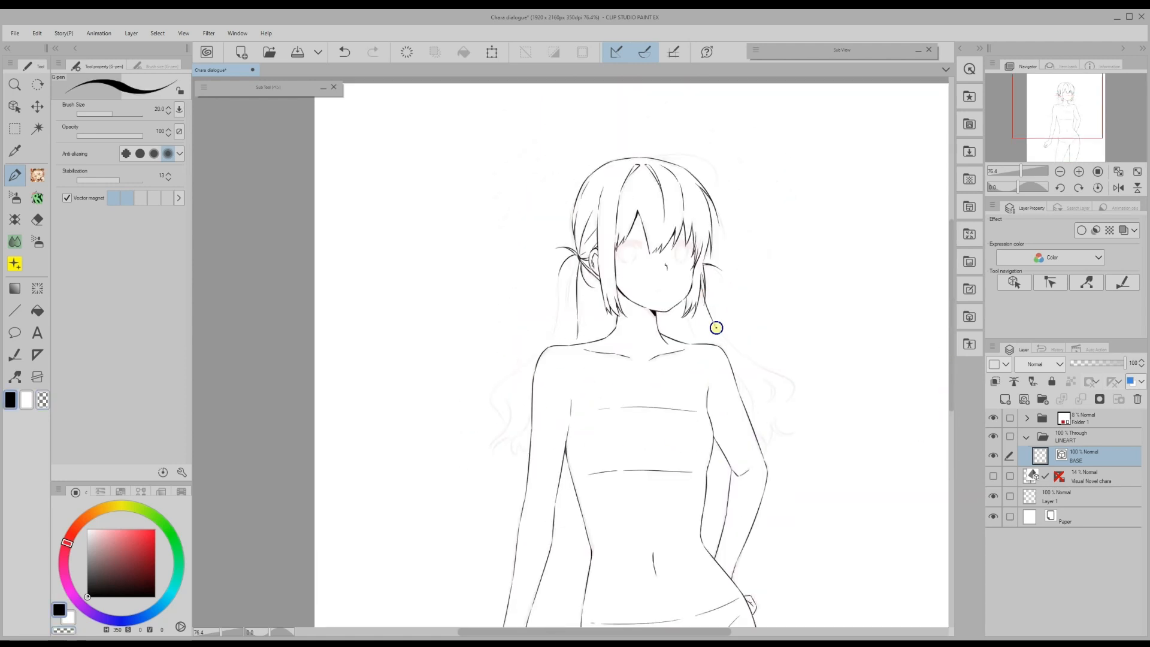
pyautogui.moveTo(717, 326)
pyautogui.mouseDown()
pyautogui.moveTo(771, 439)
pyautogui.moveTo(767, 402)
pyautogui.mouseUp()
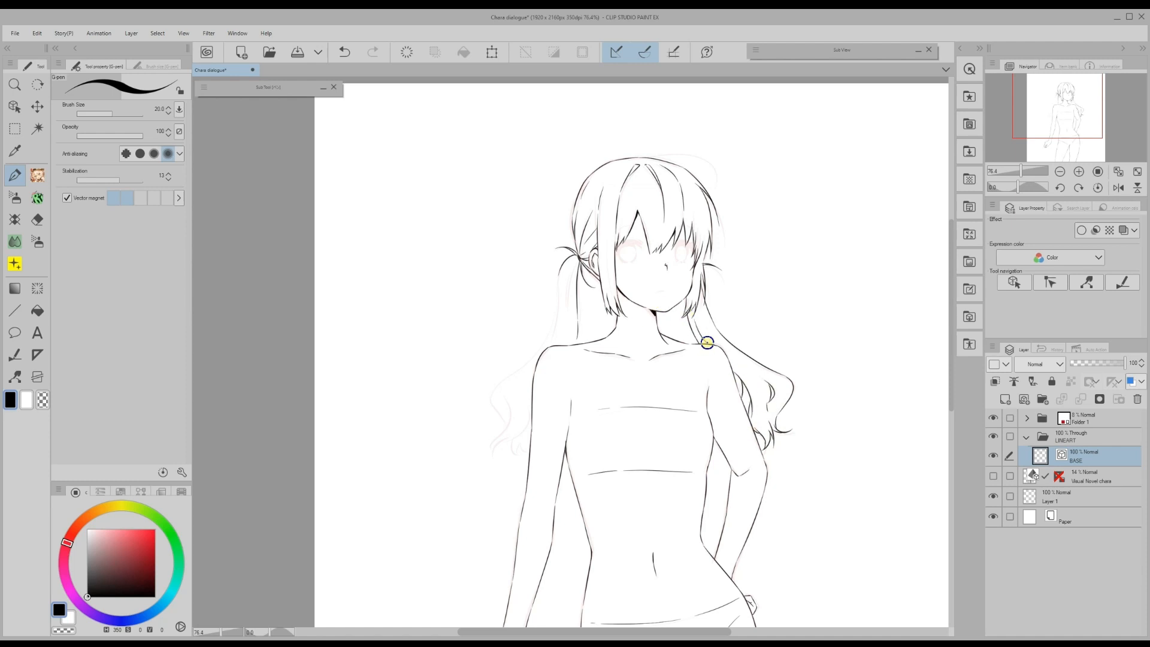
pyautogui.moveTo(559, 278); pyautogui.dragTo(493, 438)
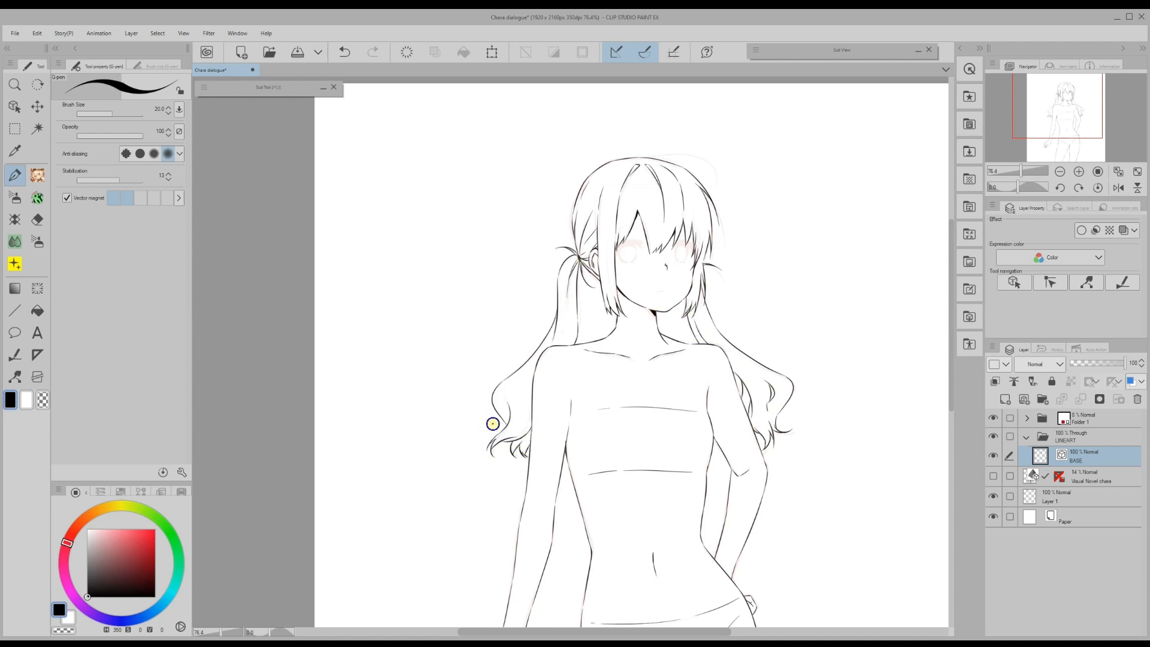
pyautogui.scroll(-1, 493, 423)
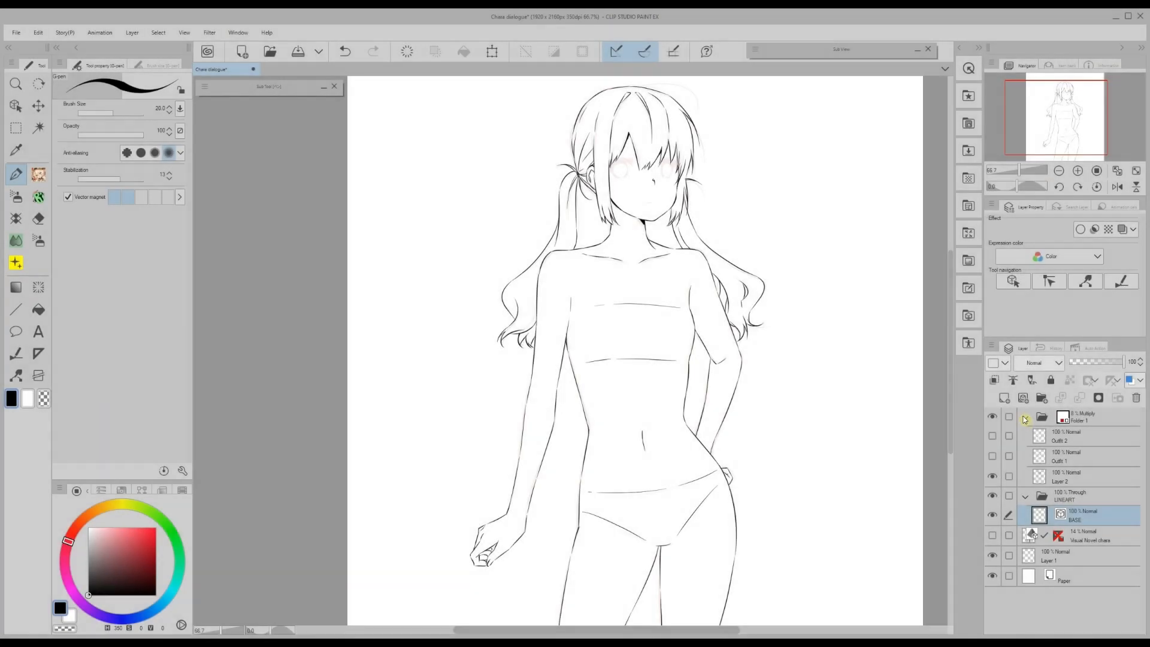
# - Add a new vector layer above BASE named 'Outfit 1'
pyautogui.click(993, 457)
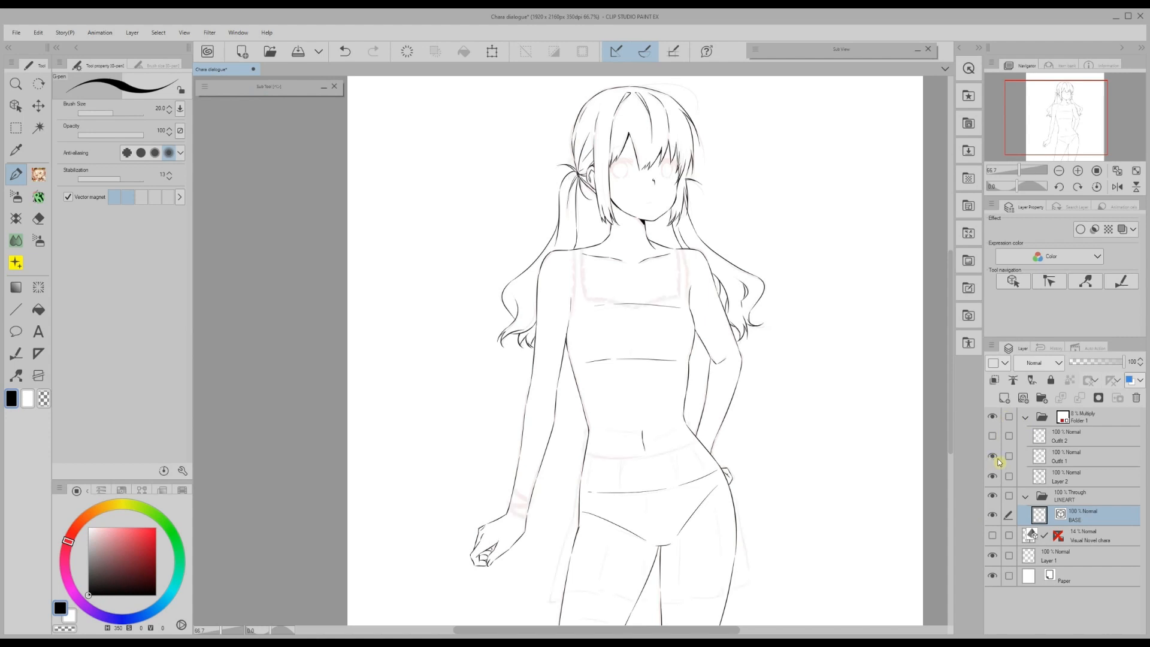
pyautogui.click(1026, 417)
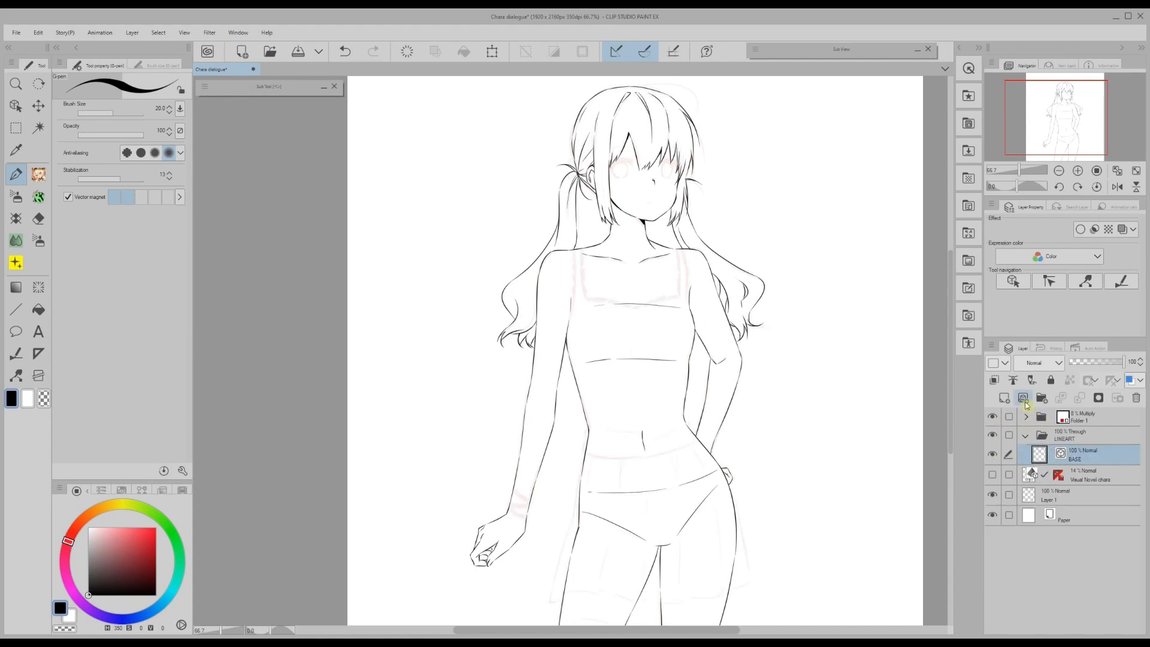
pyautogui.click(1023, 399)
pyautogui.doubleClick(1078, 459)
pyautogui.write('Outfit 1')
pyautogui.press('Return')
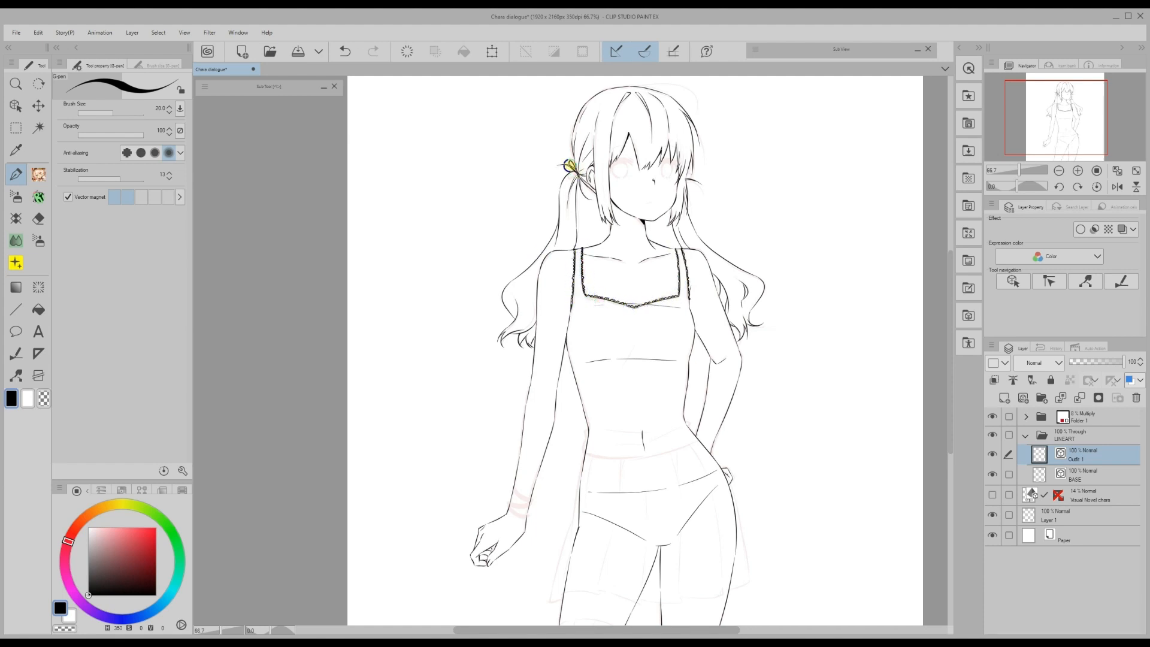
# - Ink the skirt outline, its pleat lines and a short waistband stroke
pyautogui.scroll(-3, 955, 339)
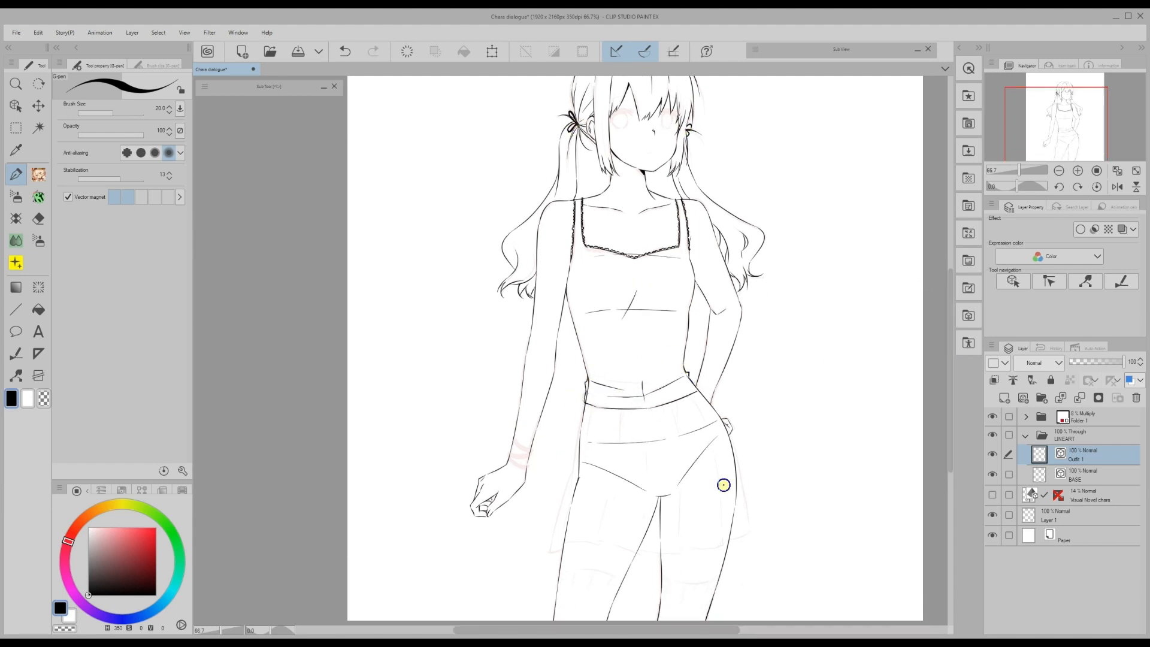
pyautogui.scroll(-5, 520, 379)
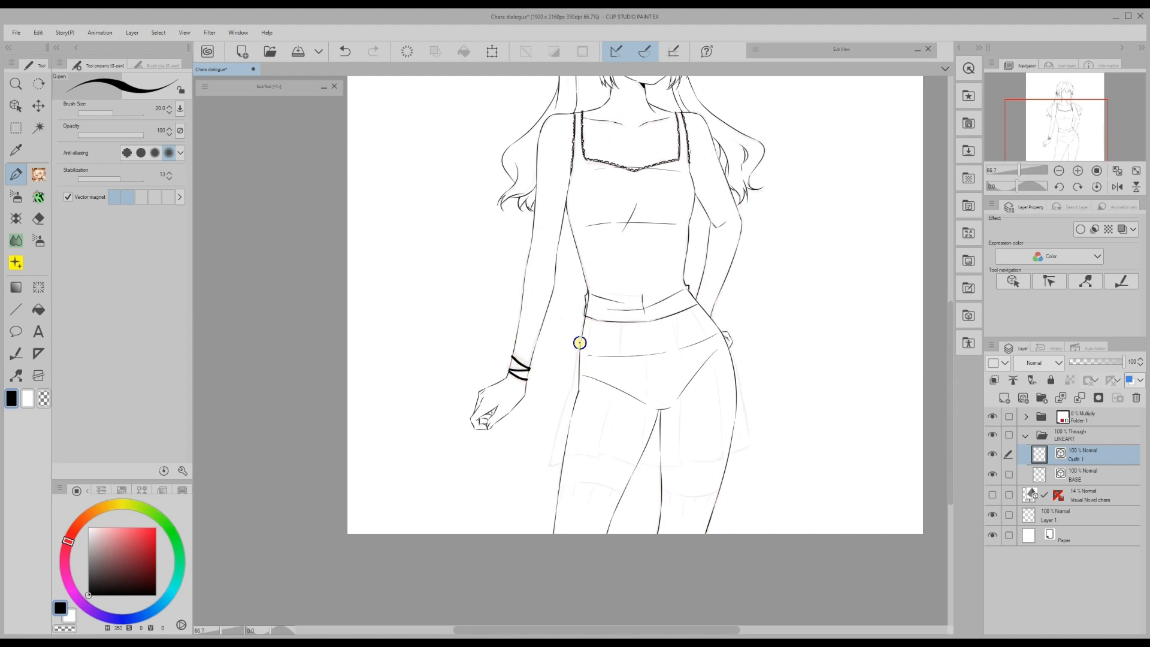
pyautogui.moveTo(579, 343); pyautogui.dragTo(549, 462)
pyautogui.moveTo(726, 333)
pyautogui.mouseDown()
pyautogui.moveTo(750, 445)
pyautogui.moveTo(712, 462)
pyautogui.moveTo(572, 454)
pyautogui.mouseUp()
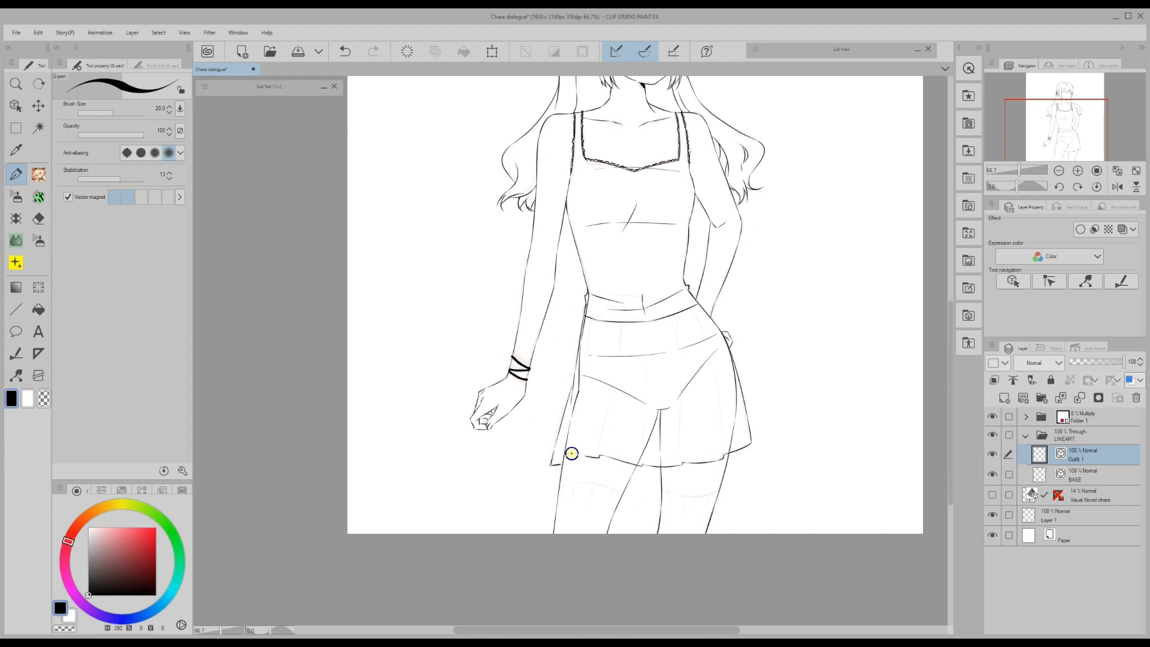
pyautogui.moveTo(723, 446); pyautogui.dragTo(684, 310)
pyautogui.moveTo(681, 456); pyautogui.dragTo(665, 318)
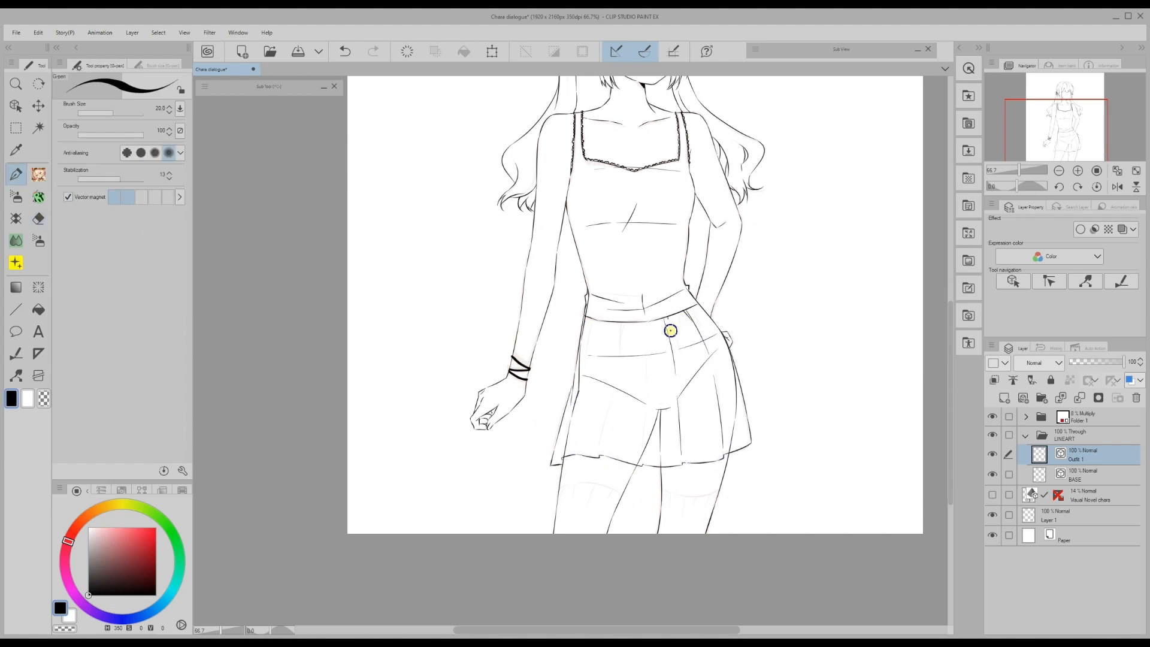
pyautogui.moveTo(642, 449)
pyautogui.mouseDown()
pyautogui.moveTo(642, 336)
pyautogui.moveTo(619, 377)
pyautogui.mouseUp()
pyautogui.moveTo(600, 453); pyautogui.dragTo(613, 401)
pyautogui.moveTo(587, 345); pyautogui.dragTo(588, 322)
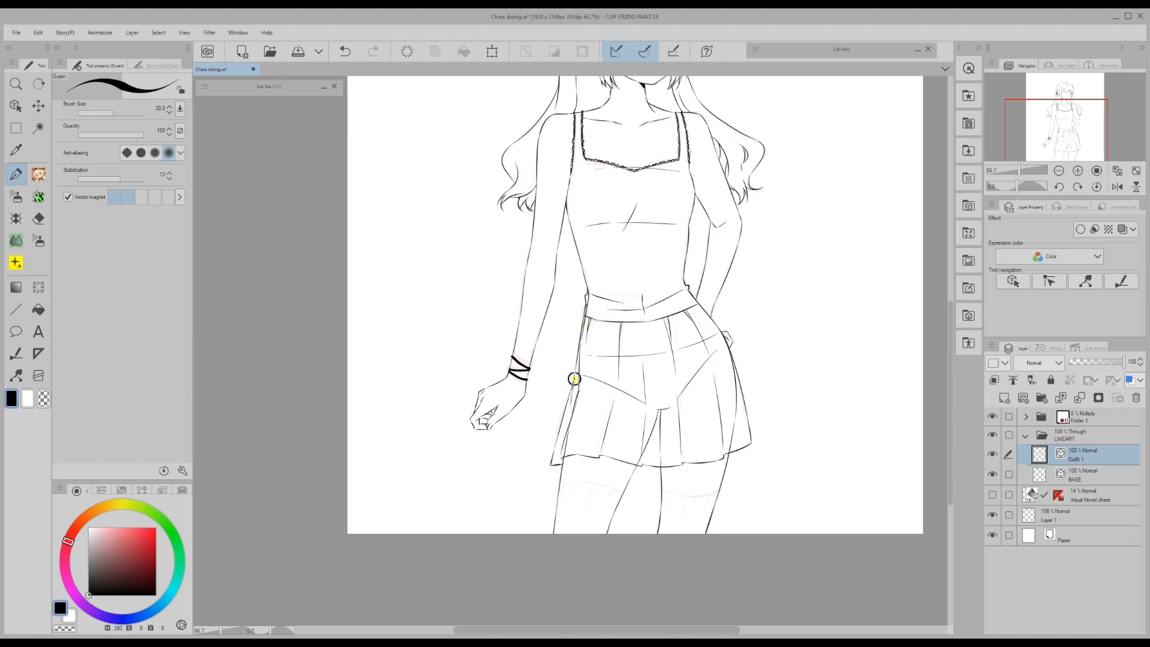
# - Draw the stocking-top lines across the thighs
pyautogui.moveTo(951, 459); pyautogui.dragTo(952, 471)
pyautogui.moveTo(662, 458); pyautogui.dragTo(710, 462)
pyautogui.moveTo(617, 461); pyautogui.dragTo(559, 457)
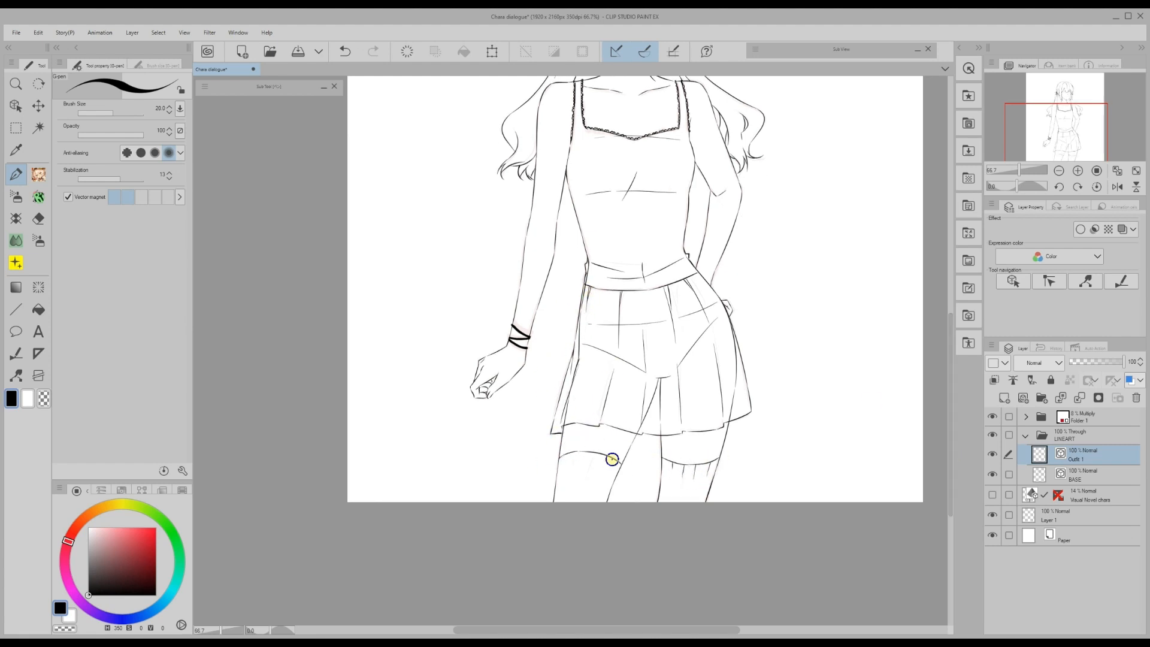
# - Hide the Outfit 1 layer and add a new blank layer above it
pyautogui.scroll(5, 863, 505)
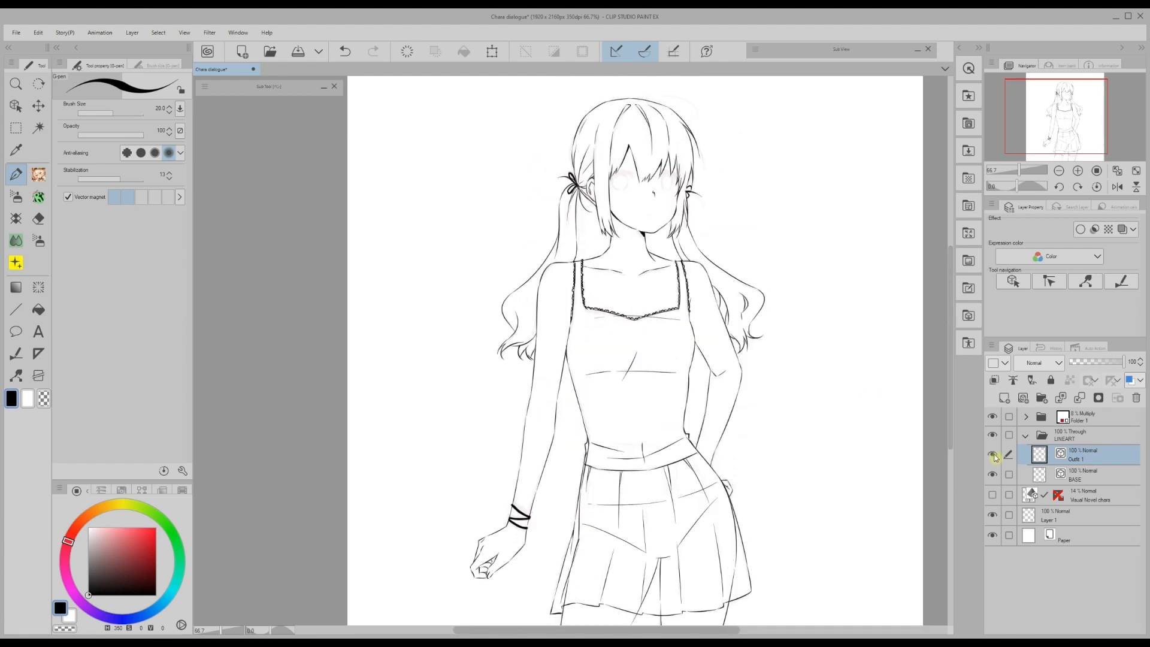
pyautogui.click(993, 454)
pyautogui.click(1024, 398)
# - Name the new layer 'Outfit 2' and show Folder 1's contents
pyautogui.doubleClick(1067, 460)
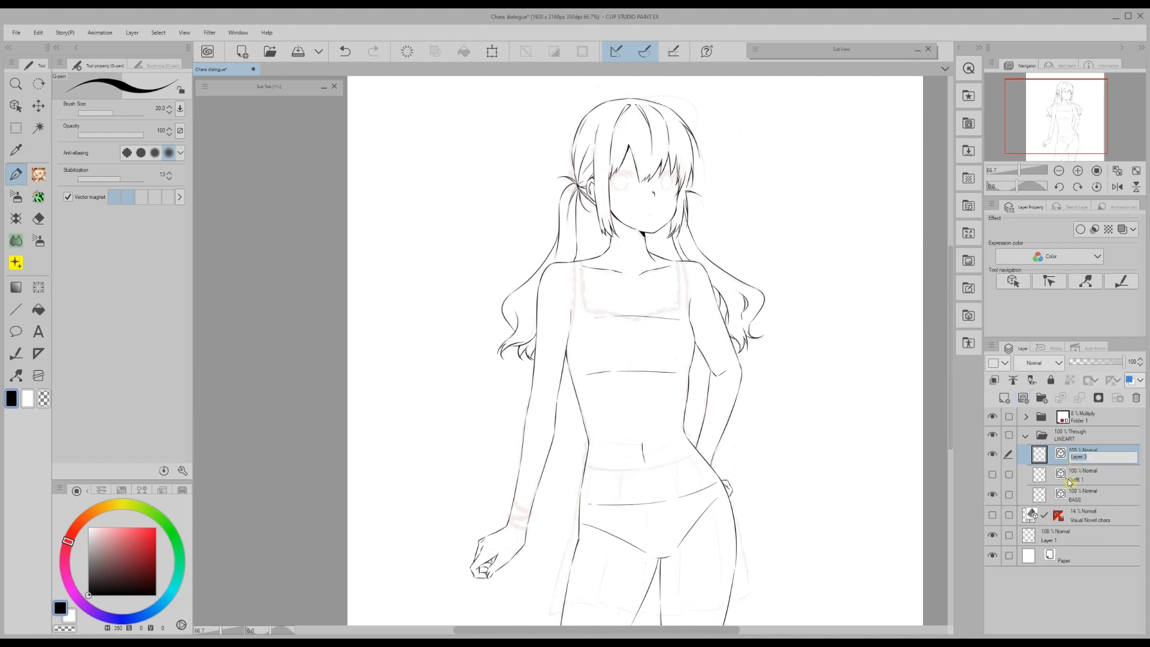
pyautogui.press('Return')
pyautogui.click(1026, 416)
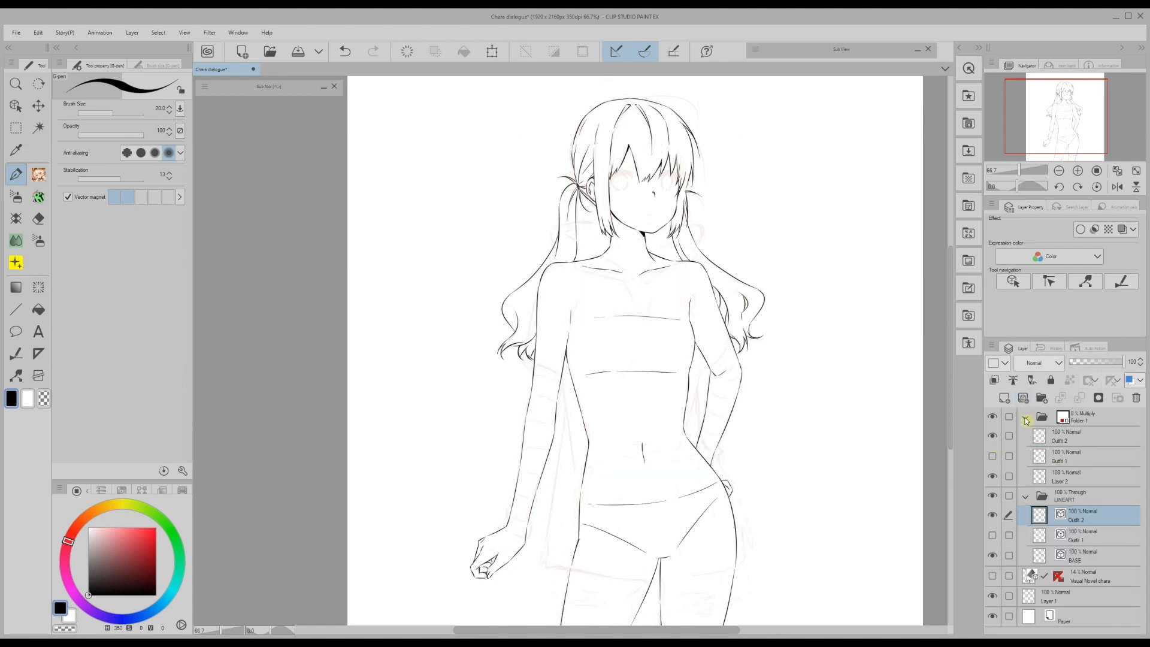
pyautogui.click(1025, 416)
# - Ink the hood collar, front opening, and the hoodie's sides and hem
pyautogui.moveTo(681, 238); pyautogui.dragTo(640, 279)
pyautogui.moveTo(567, 234); pyautogui.dragTo(636, 280)
pyautogui.moveTo(598, 222)
pyautogui.mouseDown()
pyautogui.moveTo(565, 225)
pyautogui.moveTo(556, 250)
pyautogui.mouseUp()
pyautogui.moveTo(553, 263); pyautogui.dragTo(637, 281)
pyautogui.moveTo(683, 224)
pyautogui.mouseDown()
pyautogui.moveTo(687, 259)
pyautogui.moveTo(640, 279)
pyautogui.moveTo(638, 313)
pyautogui.mouseUp()
pyautogui.moveTo(652, 282); pyautogui.dragTo(646, 327)
pyautogui.scroll(-3, 683, 362)
pyautogui.moveTo(690, 204); pyautogui.dragTo(693, 224)
pyautogui.moveTo(701, 274)
pyautogui.mouseDown()
pyautogui.moveTo(686, 345)
pyautogui.moveTo(745, 452)
pyautogui.moveTo(539, 473)
pyautogui.mouseUp()
pyautogui.moveTo(567, 294); pyautogui.dragTo(543, 473)
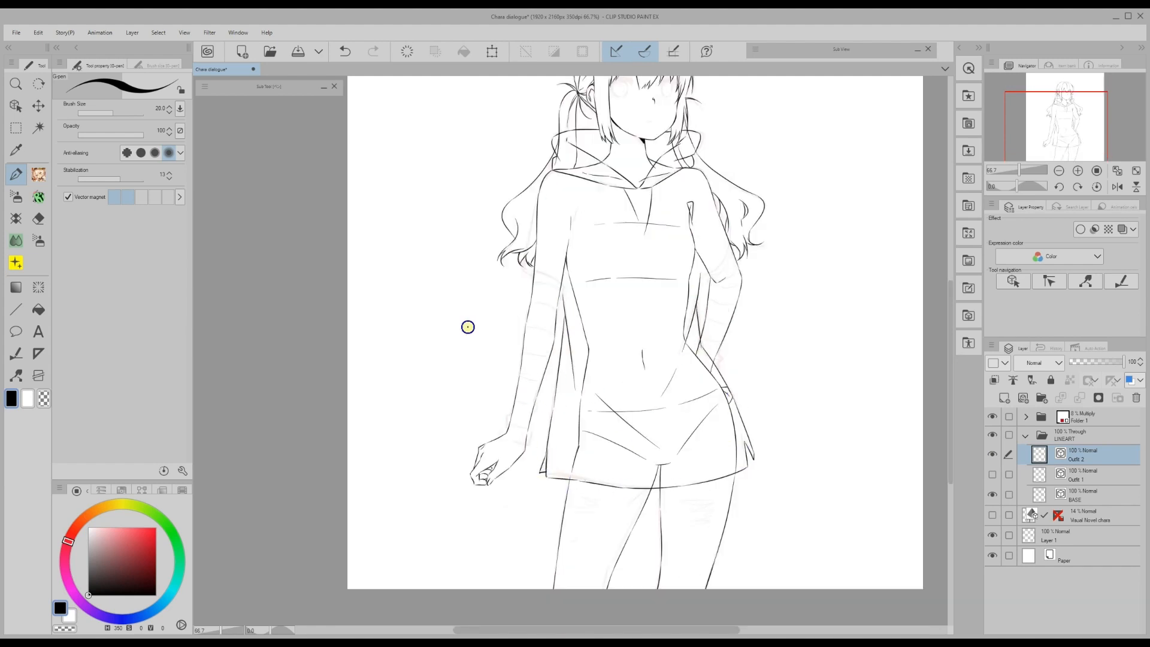
# - Draw both sleeves with their striped arm bands
pyautogui.moveTo(563, 290); pyautogui.dragTo(523, 261)
pyautogui.moveTo(539, 388); pyautogui.dragTo(526, 445)
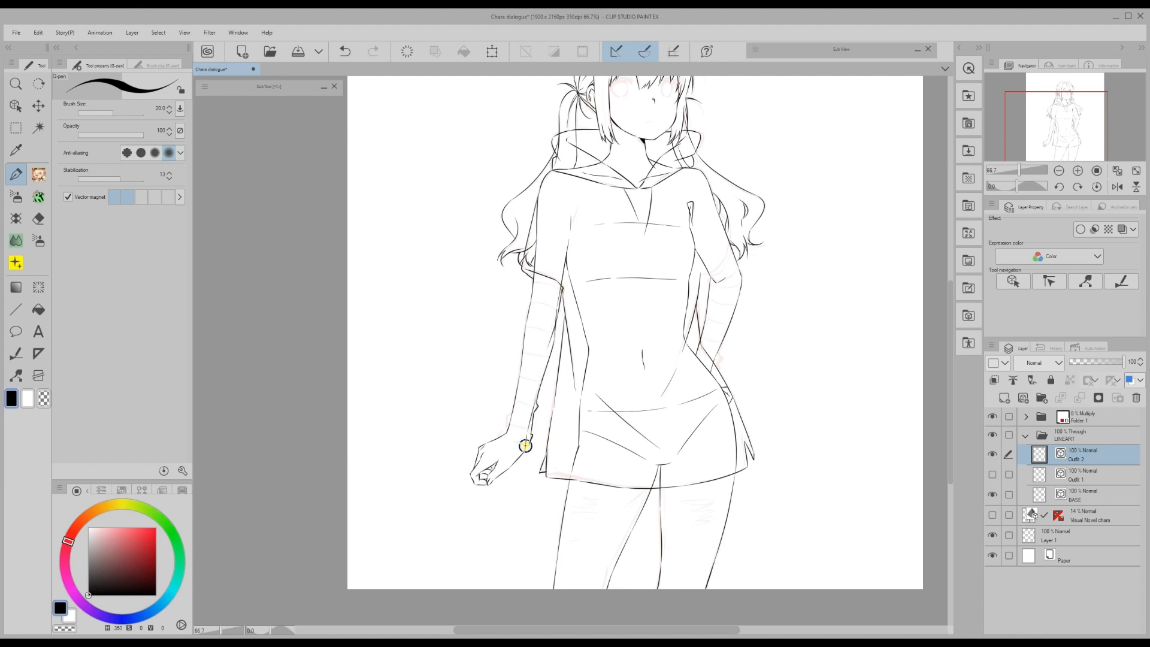
pyautogui.moveTo(562, 292)
pyautogui.mouseDown()
pyautogui.moveTo(531, 303)
pyautogui.moveTo(551, 336)
pyautogui.moveTo(528, 354)
pyautogui.moveTo(535, 406)
pyautogui.mouseUp()
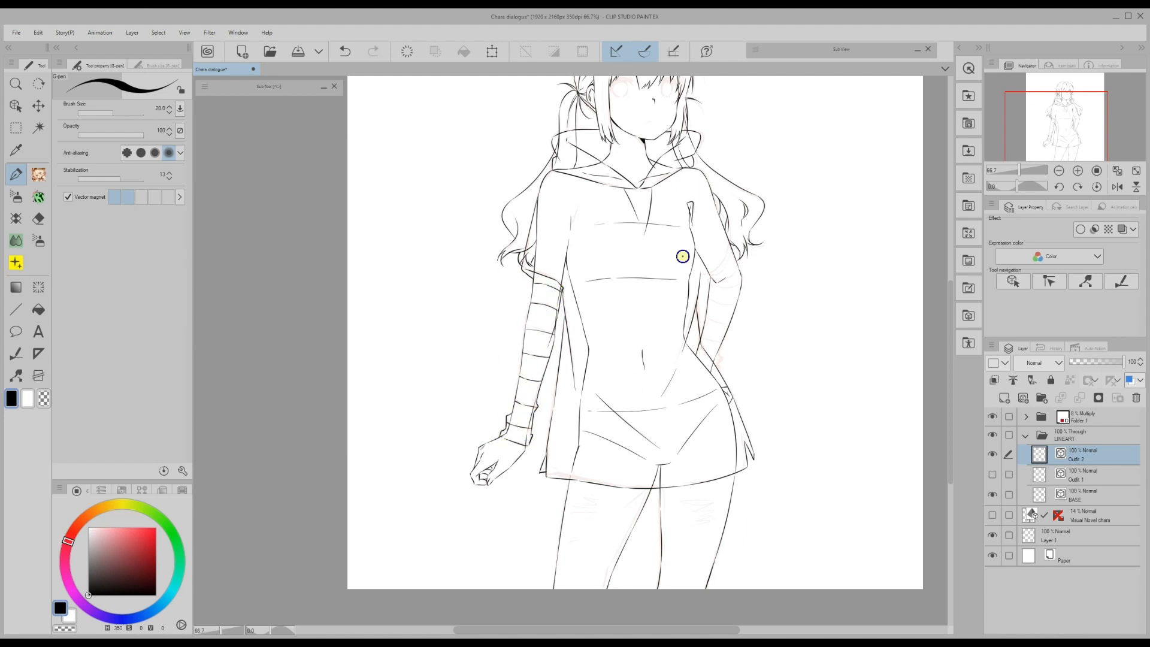
pyautogui.moveTo(701, 279); pyautogui.dragTo(720, 211)
pyautogui.moveTo(705, 278); pyautogui.dragTo(700, 334)
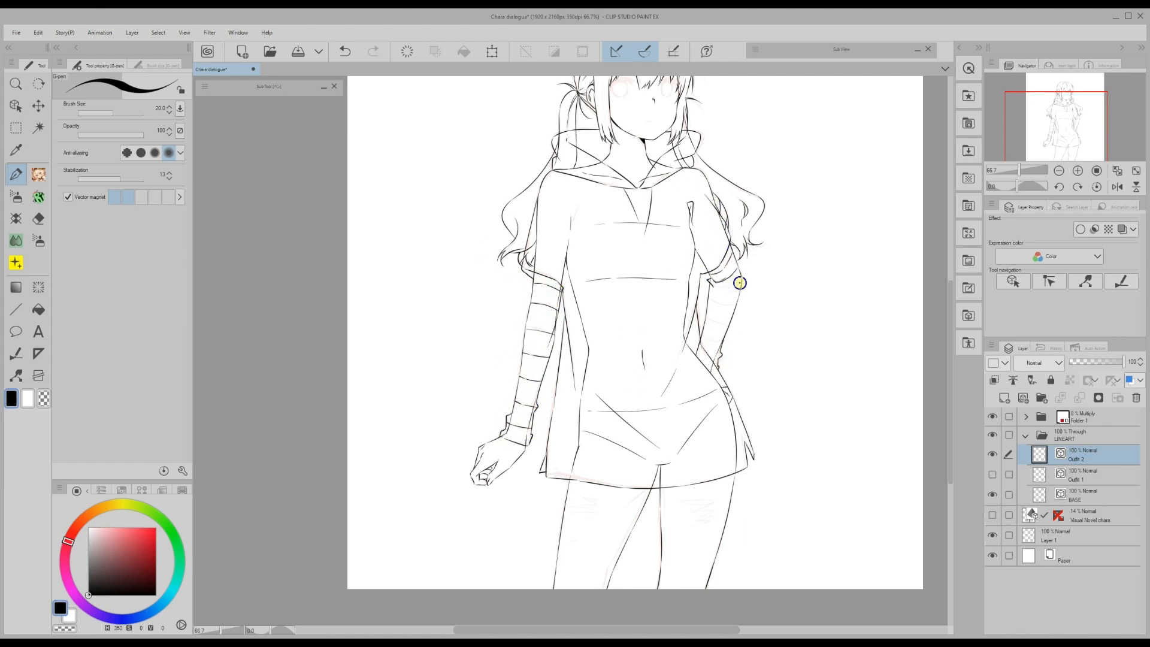
pyautogui.moveTo(740, 283)
pyautogui.mouseDown()
pyautogui.moveTo(718, 303)
pyautogui.moveTo(717, 343)
pyautogui.mouseUp()
# - Add the lower hoodie strokes and save the document
pyautogui.scroll(-1, 553, 273)
pyautogui.moveTo(647, 442); pyautogui.dragTo(633, 462)
pyautogui.moveTo(661, 444); pyautogui.dragTo(661, 542)
pyautogui.moveTo(645, 446); pyautogui.dragTo(606, 542)
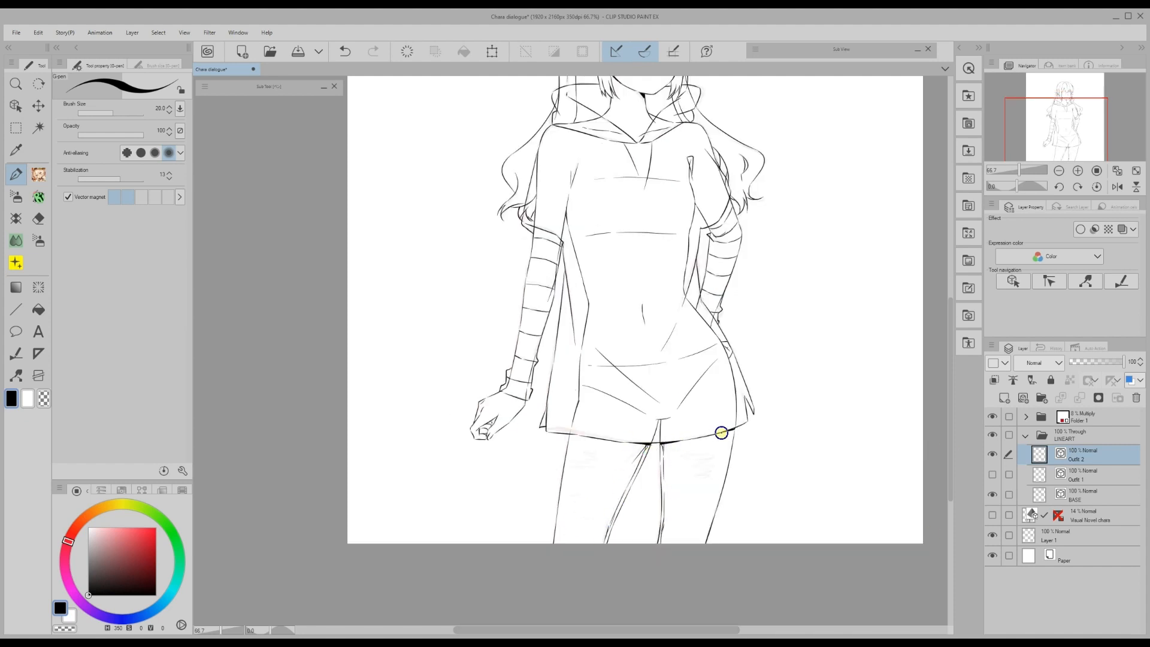
pyautogui.hotkey('ctrl', 's')
# - Tag the Outfit 1 layer red and the Outfit 2 layer blue
pyautogui.scroll(2, 951, 455)
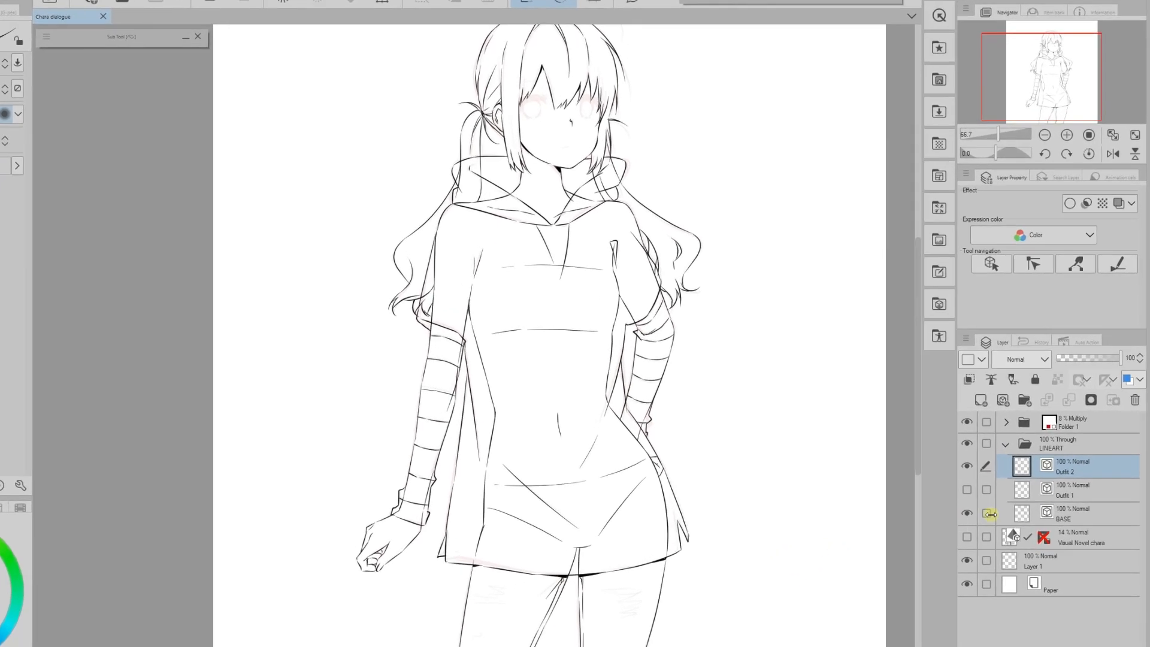
pyautogui.click(1078, 477)
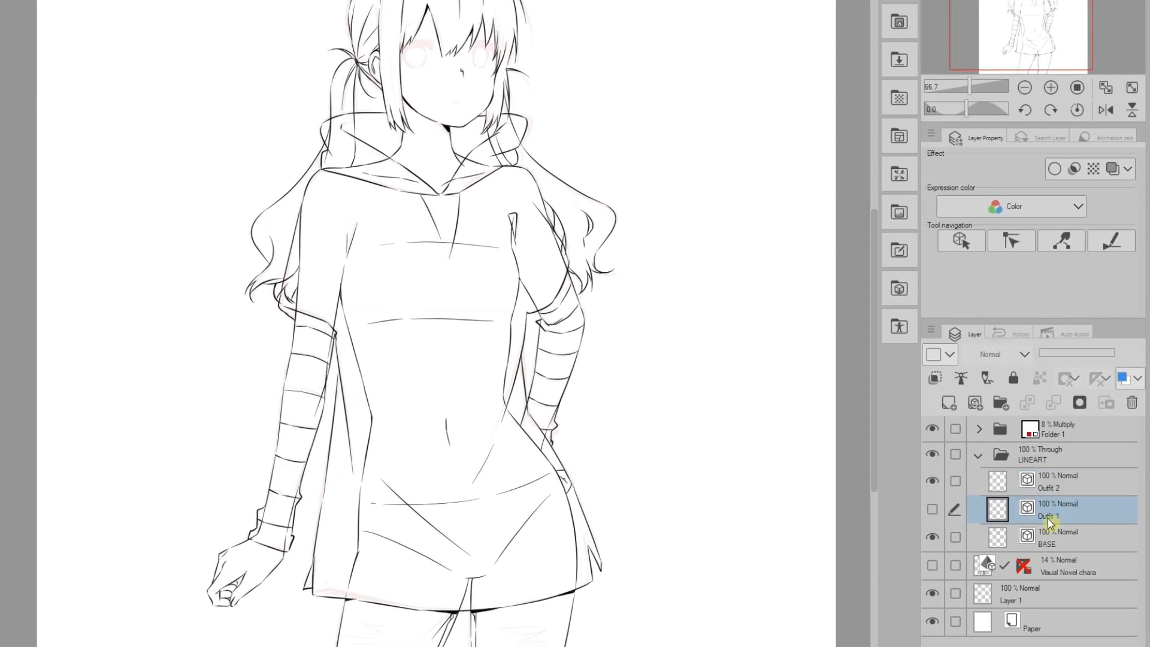
pyautogui.click(950, 354)
pyautogui.click(936, 400)
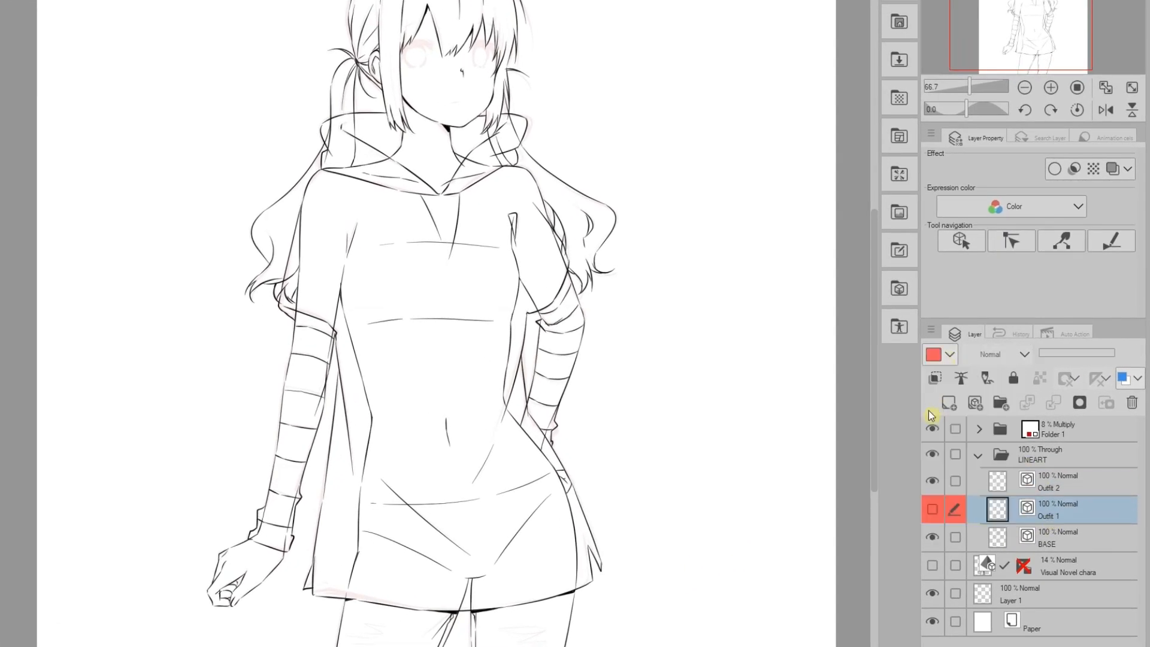
pyautogui.click(1058, 484)
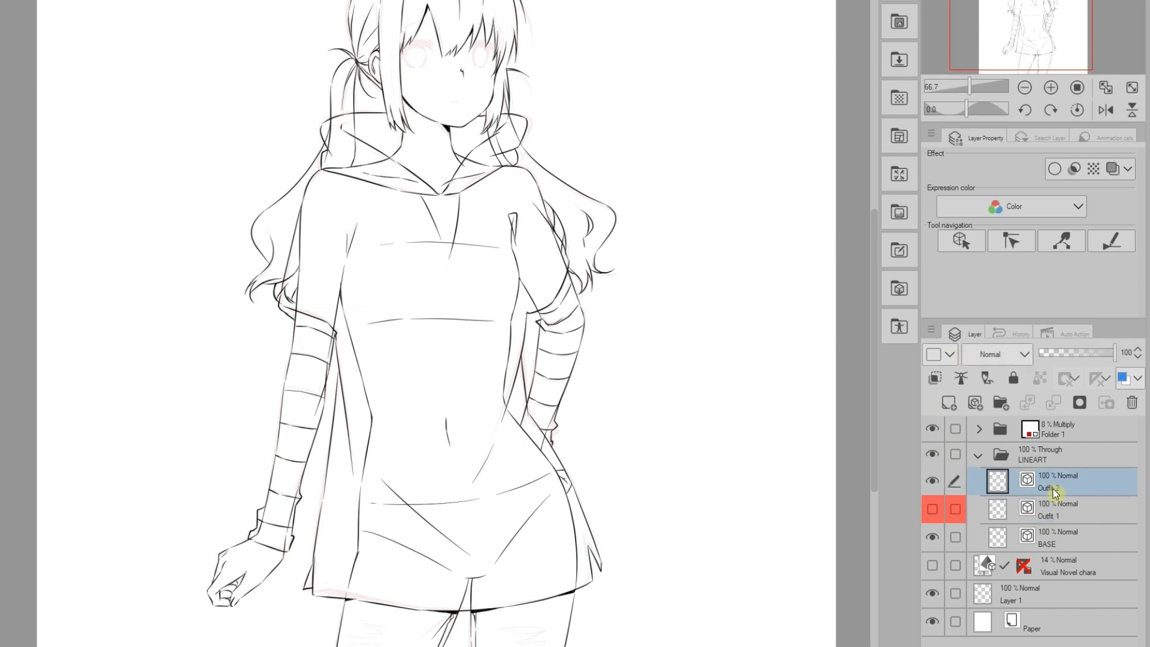
pyautogui.click(950, 354)
pyautogui.click(938, 486)
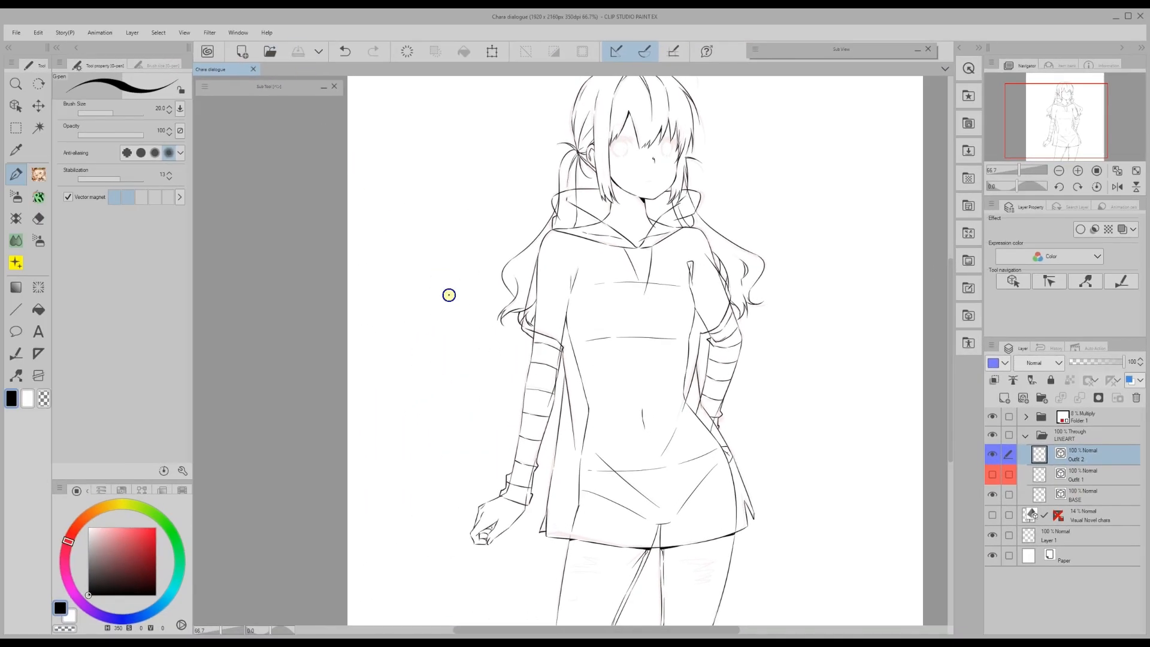
# - Hide Outfit 1, select the BASE layer and switch to white
pyautogui.scroll(-1, 952, 462)
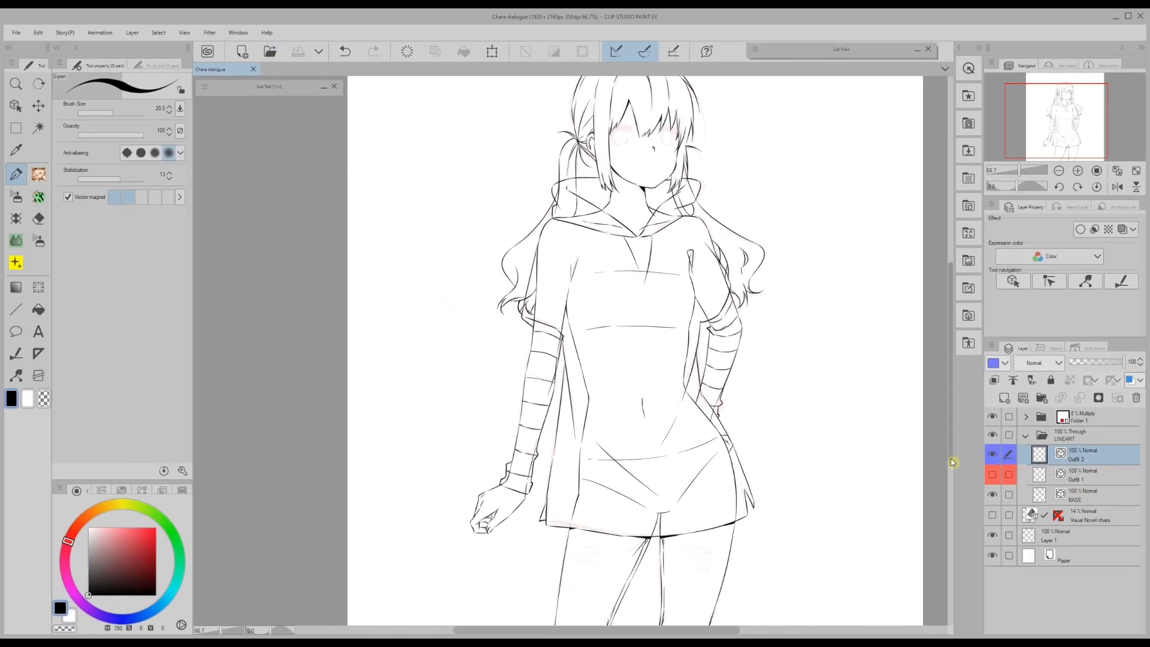
pyautogui.click(997, 475)
pyautogui.click(1076, 502)
pyautogui.press('x')
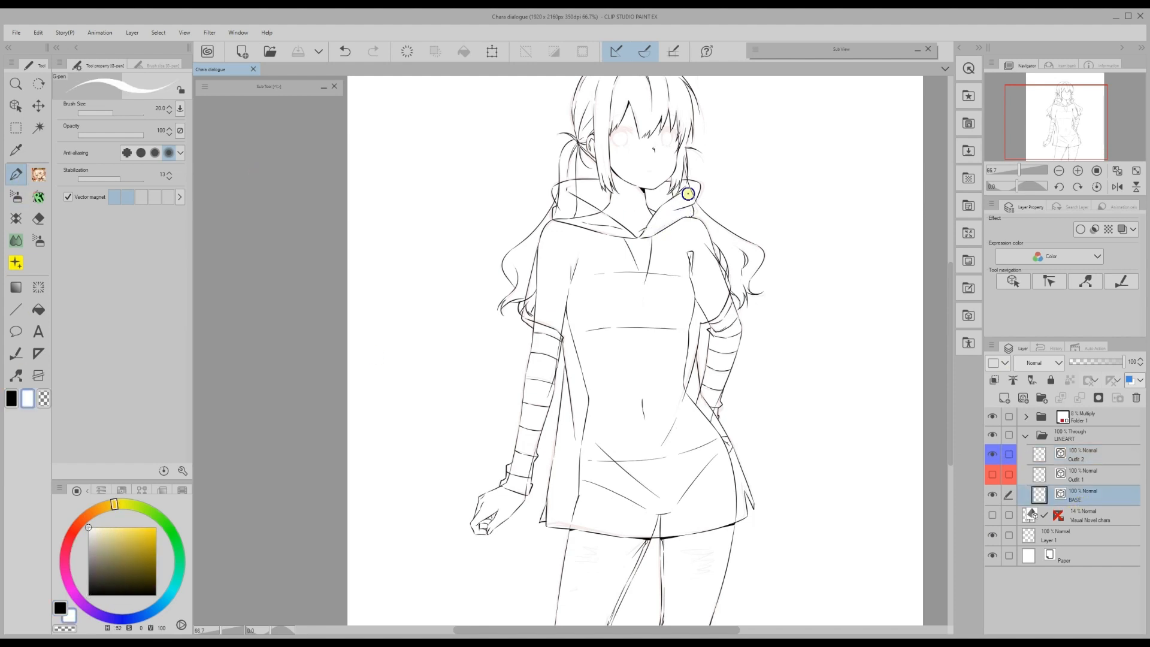
# - On BASE, erase the hair lines at the hood edge and the waist lines under the hoodie
pyautogui.moveTo(687, 193); pyautogui.dragTo(687, 181)
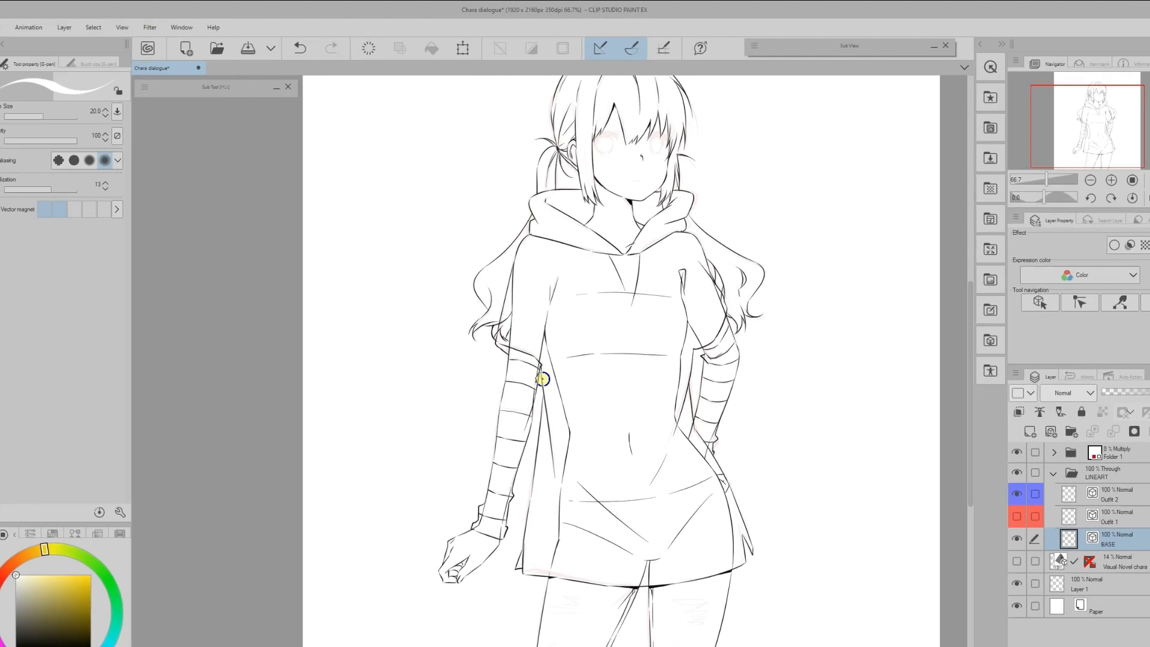
pyautogui.click(992, 556)
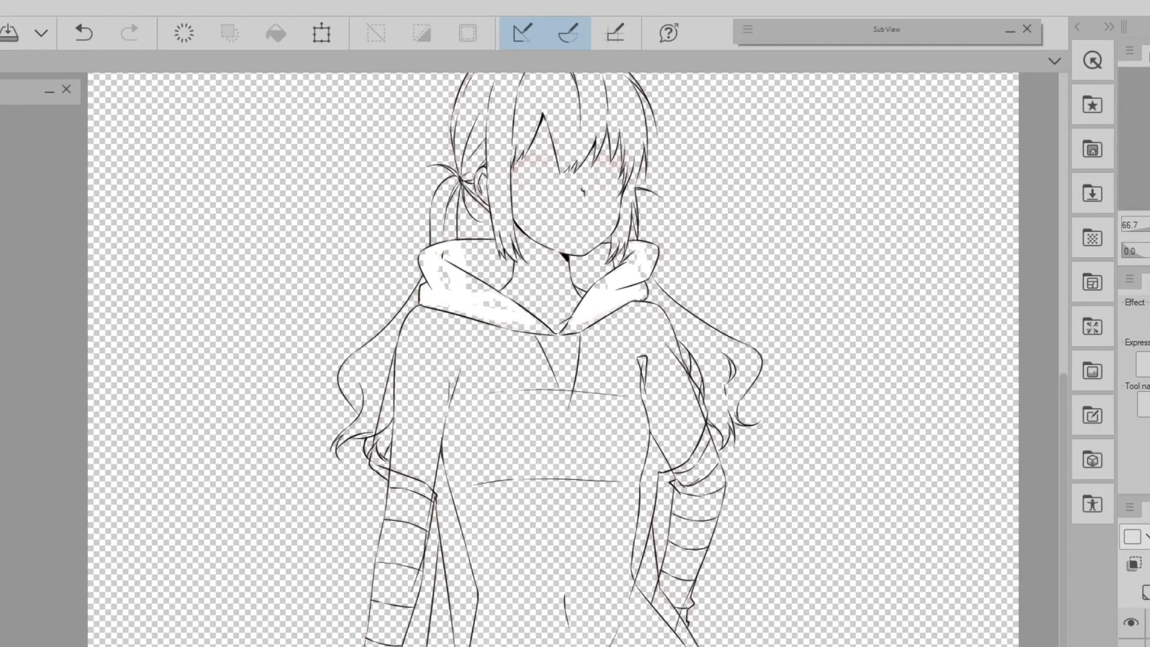
pyautogui.click(51, 99)
pyautogui.moveTo(559, 326)
pyautogui.mouseDown()
pyautogui.moveTo(647, 259)
pyautogui.moveTo(599, 290)
pyautogui.moveTo(597, 261)
pyautogui.moveTo(644, 247)
pyautogui.moveTo(631, 341)
pyautogui.moveTo(446, 317)
pyautogui.mouseUp()
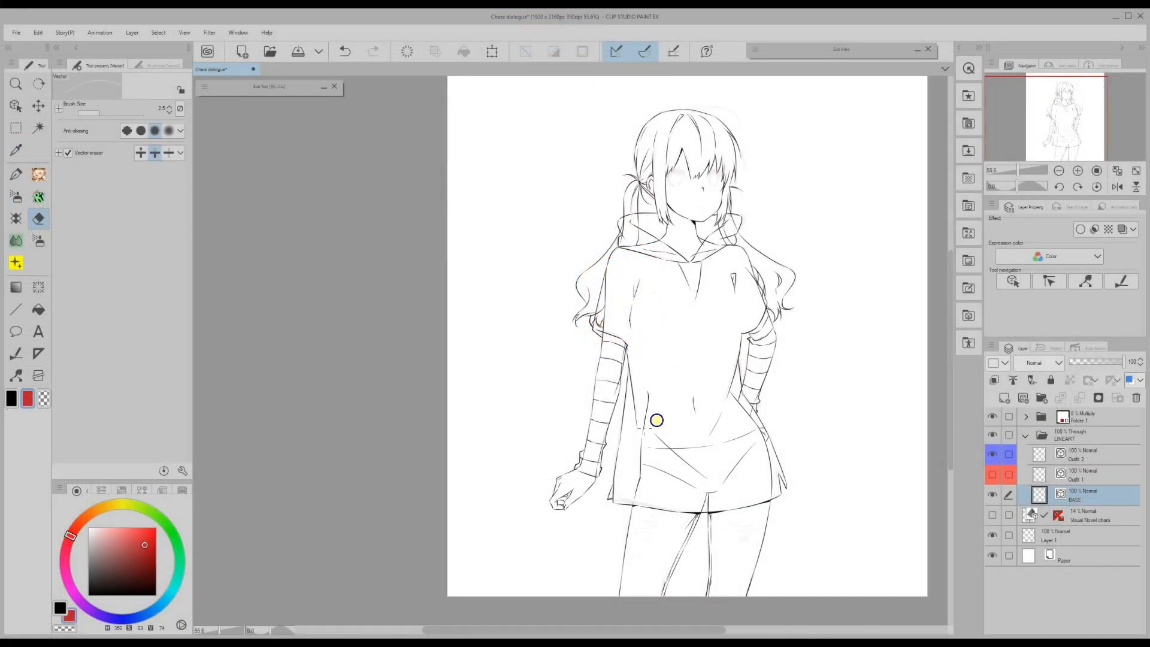
pyautogui.moveTo(657, 420)
pyautogui.mouseDown()
pyautogui.moveTo(714, 439)
pyautogui.moveTo(742, 475)
pyautogui.moveTo(716, 513)
pyautogui.moveTo(727, 336)
pyautogui.mouseUp()
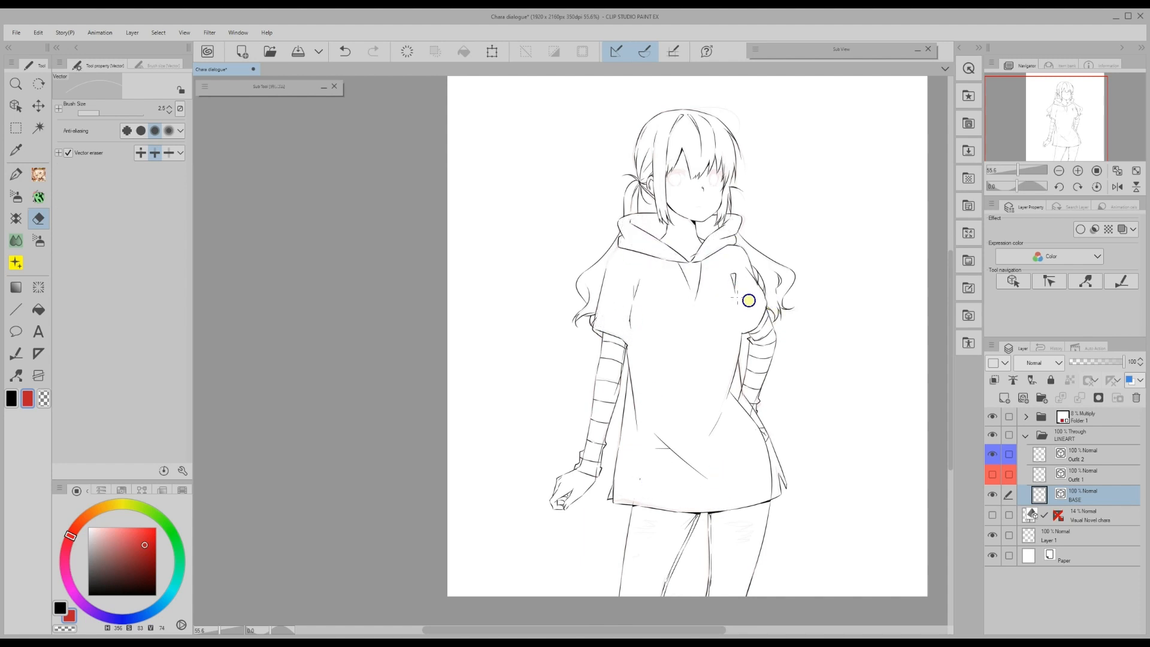
pyautogui.moveTo(779, 458); pyautogui.dragTo(774, 452)
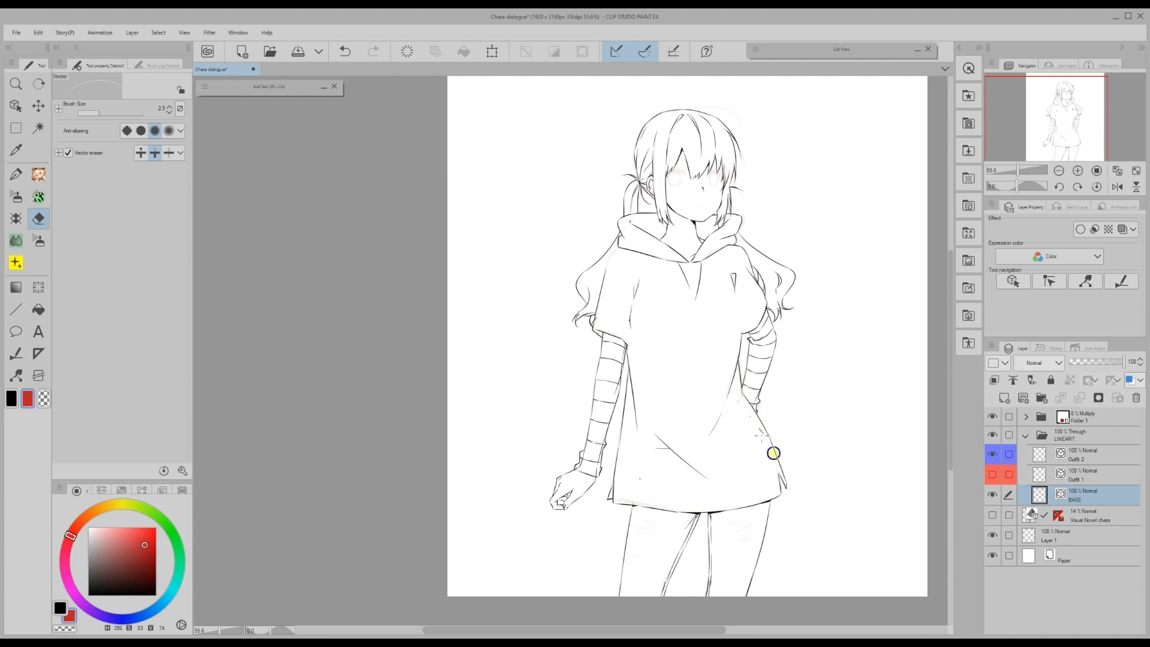
# - Toggle Outfit 1 and Outfit 2 to check the result and hide Folder 1
pyautogui.click(993, 455)
pyautogui.click(993, 475)
pyautogui.click(993, 418)
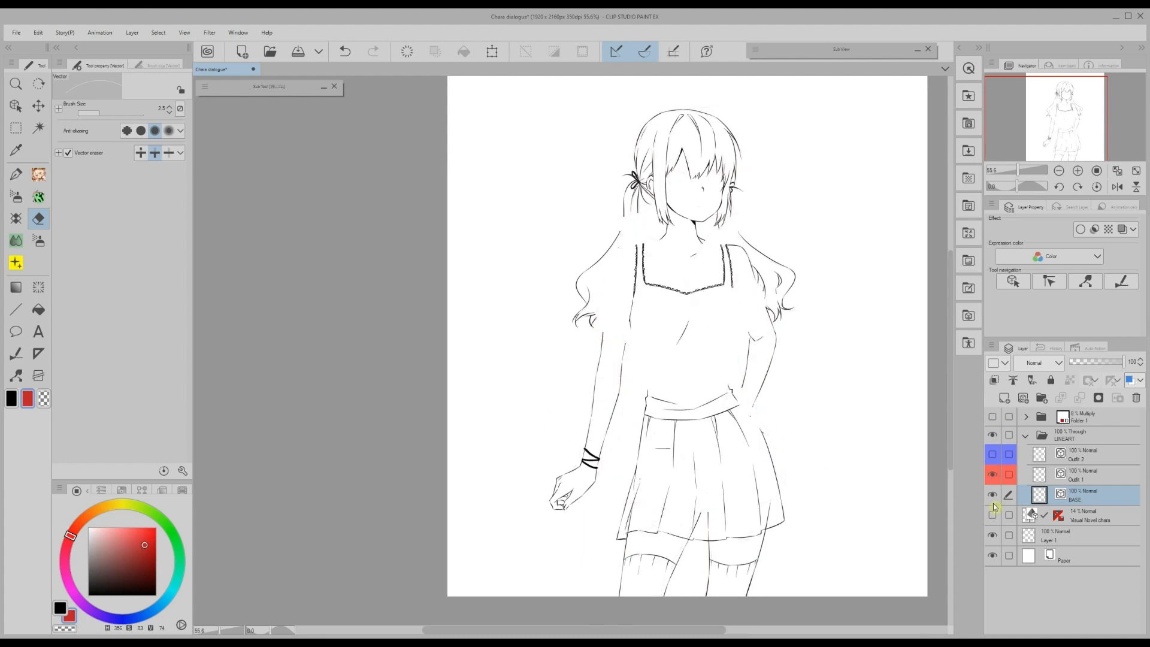
pyautogui.click(993, 455)
pyautogui.click(993, 475)
pyautogui.press('p')
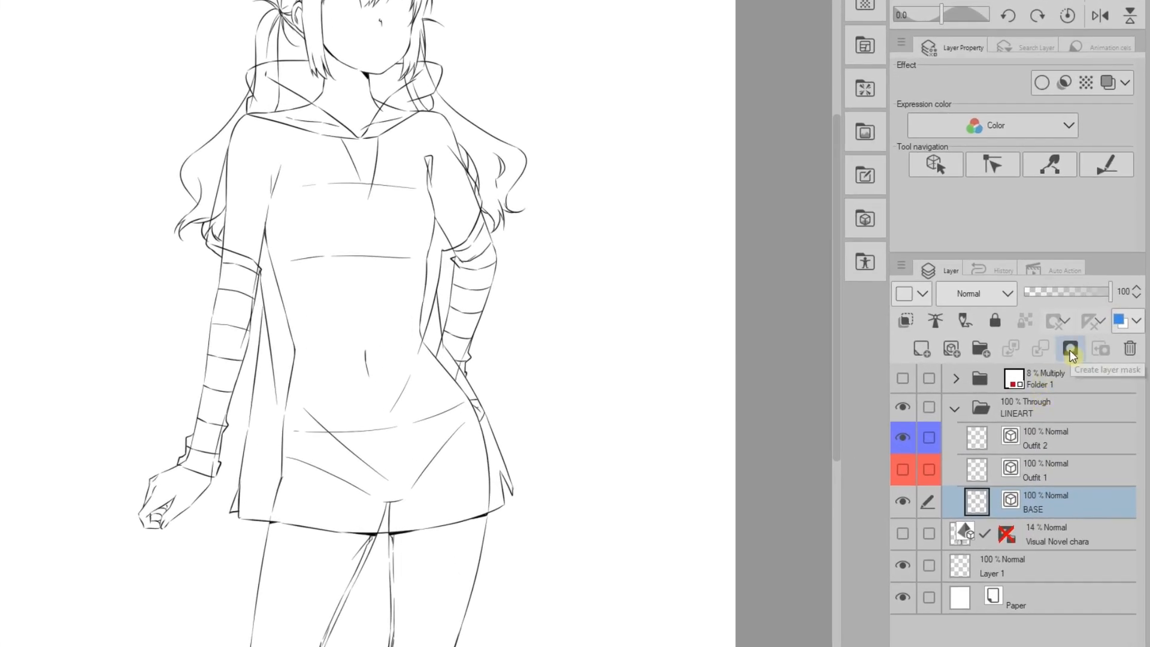
# - Add a layer mask to BASE and mask out shoulder, torso and hip lines under the hoodie
pyautogui.click(1070, 348)
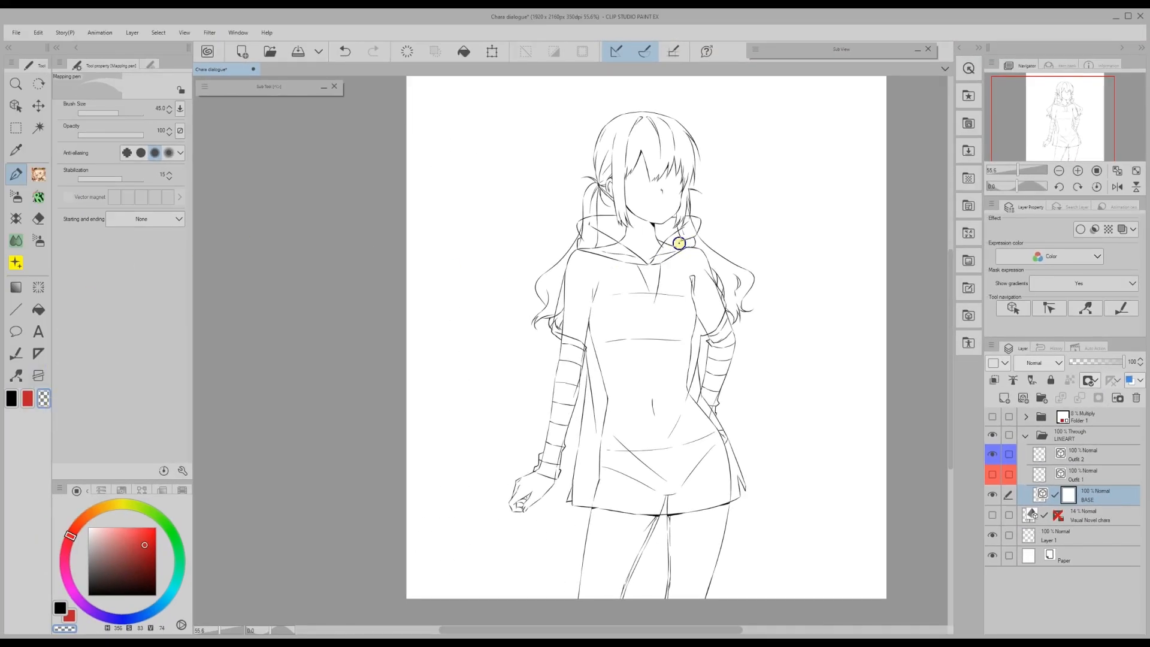
pyautogui.moveTo(705, 342)
pyautogui.mouseDown()
pyautogui.moveTo(696, 315)
pyautogui.moveTo(632, 337)
pyautogui.mouseUp()
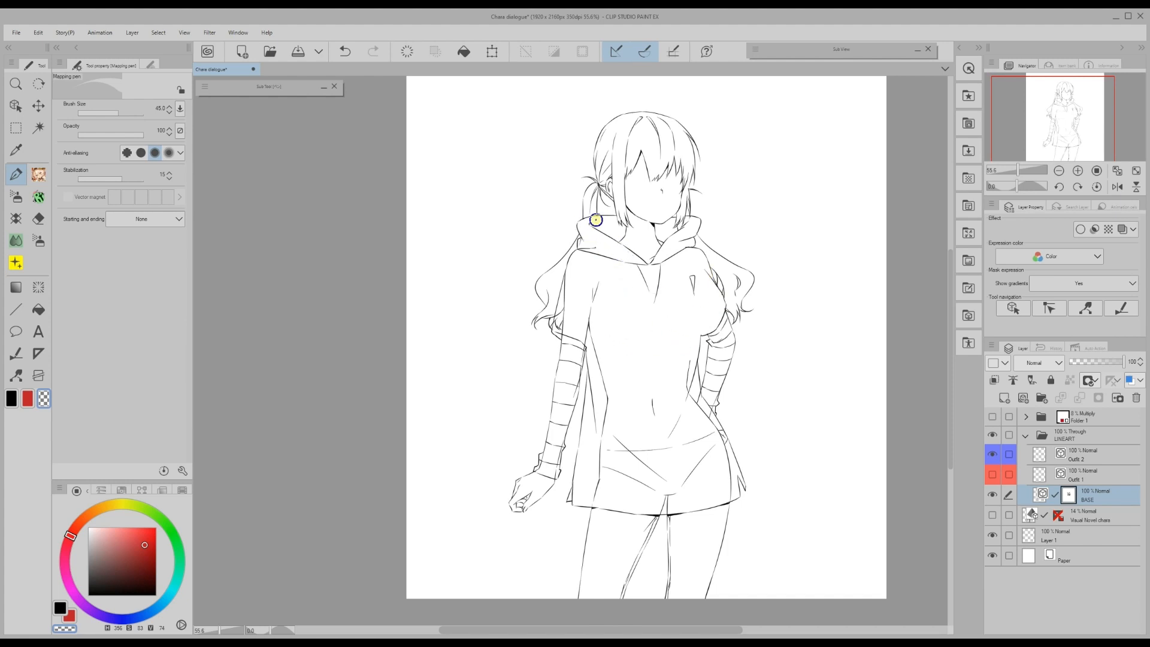
pyautogui.moveTo(567, 277)
pyautogui.mouseDown()
pyautogui.moveTo(563, 328)
pyautogui.moveTo(601, 435)
pyautogui.mouseUp()
pyautogui.moveTo(695, 396)
pyautogui.mouseDown()
pyautogui.moveTo(728, 451)
pyautogui.moveTo(694, 436)
pyautogui.moveTo(668, 512)
pyautogui.moveTo(606, 447)
pyautogui.moveTo(657, 491)
pyautogui.moveTo(592, 501)
pyautogui.mouseUp()
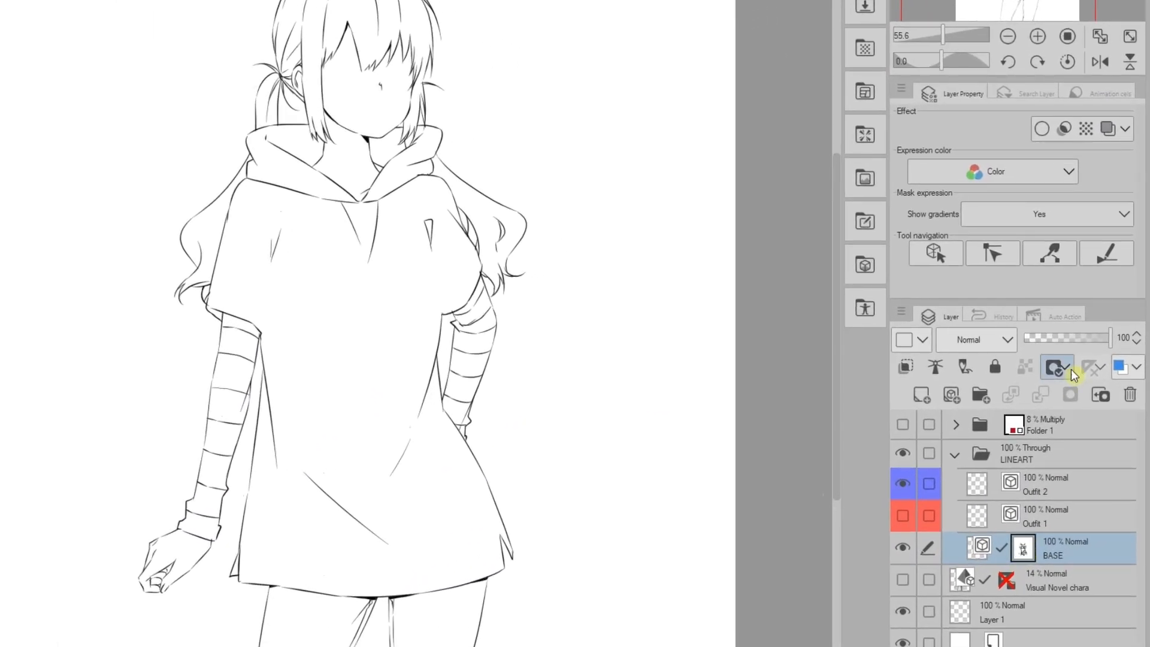
# - Turn the BASE mask off to compare, then back on
pyautogui.click(1067, 367)
pyautogui.click(1053, 394)
pyautogui.click(1073, 366)
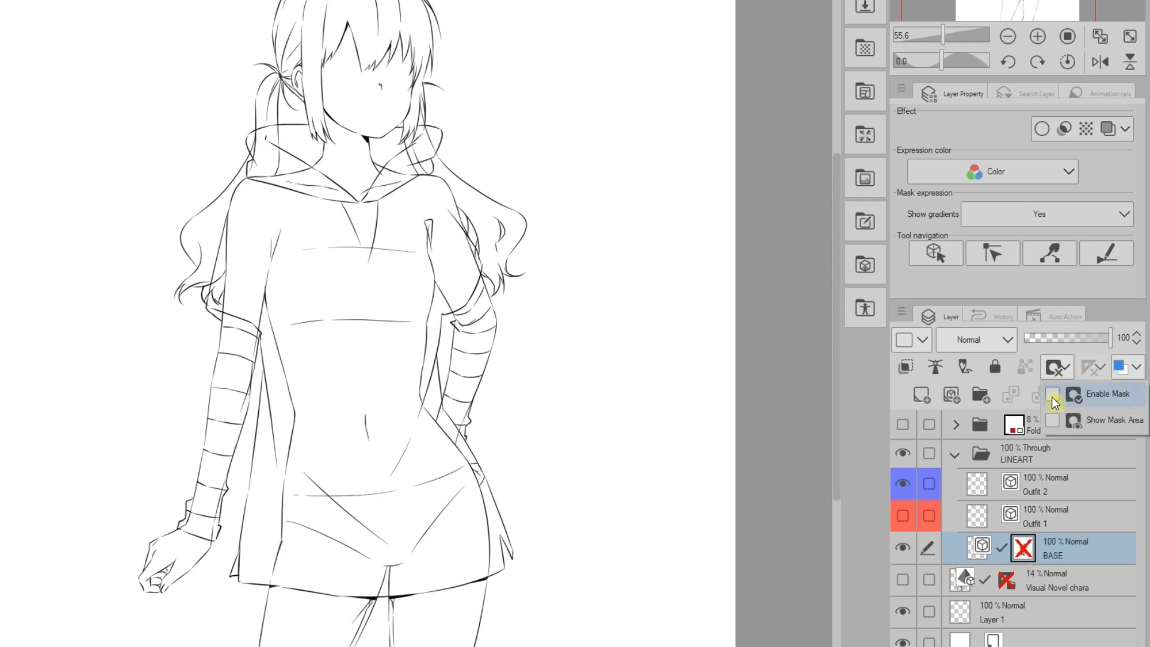
pyautogui.click(1054, 398)
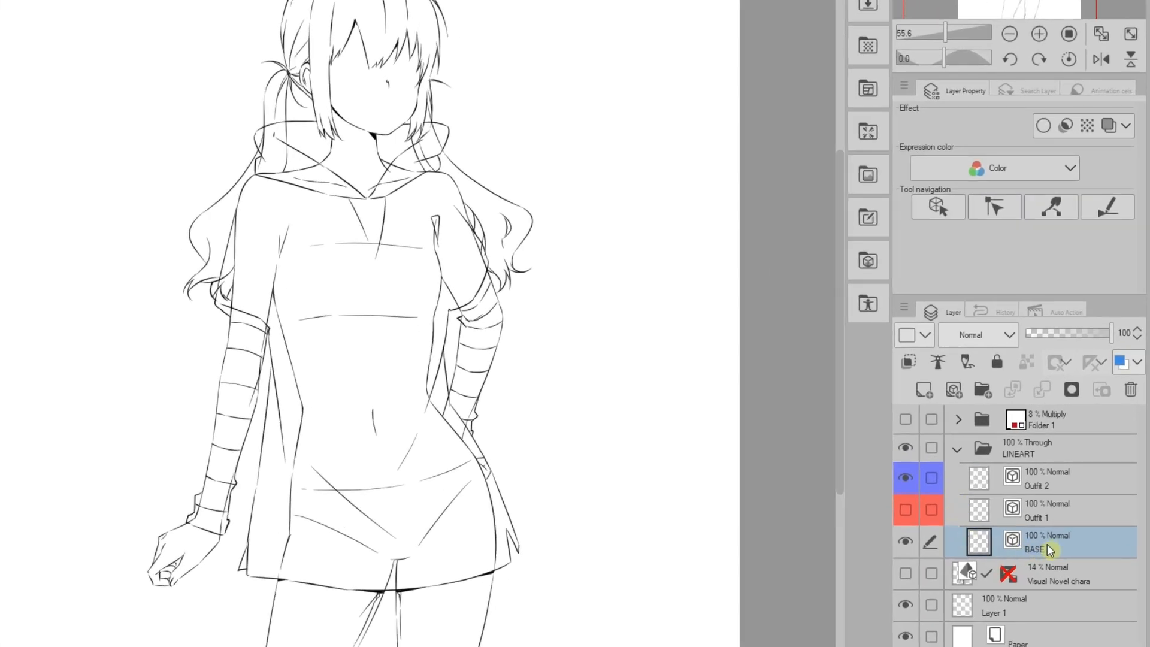
# - Duplicate BASE twice, placing one copy between Outfit 2 and Outfit 1
pyautogui.rightClick(1049, 549)
pyautogui.click(1005, 173)
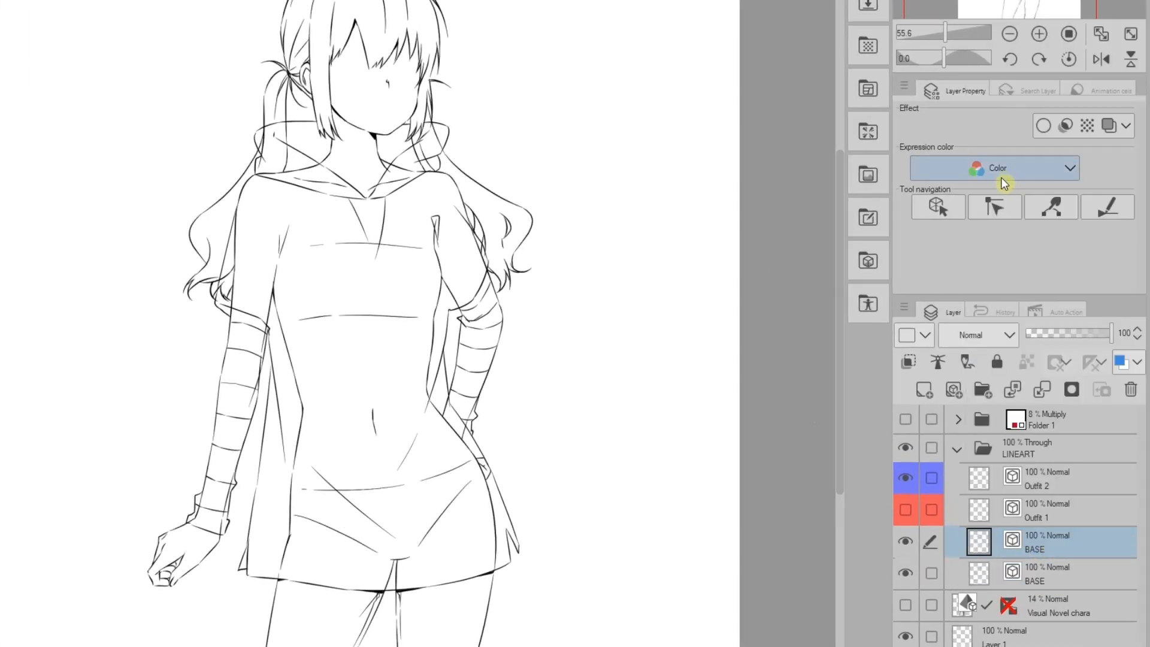
pyautogui.moveTo(1021, 549); pyautogui.dragTo(1017, 525)
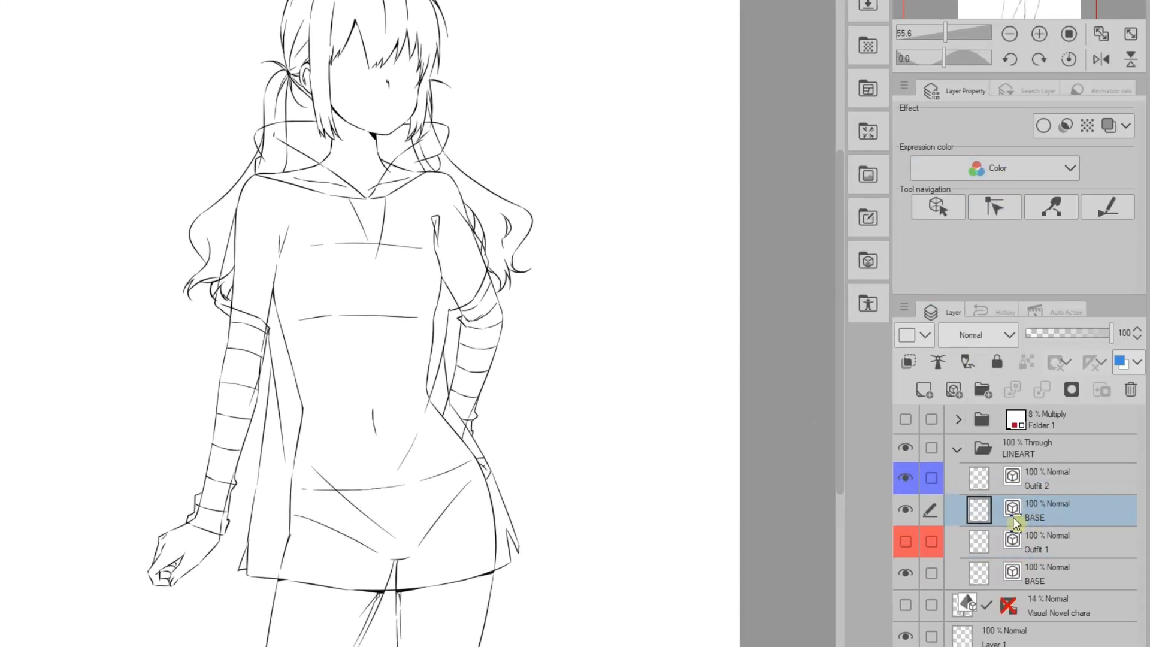
pyautogui.rightClick(1041, 581)
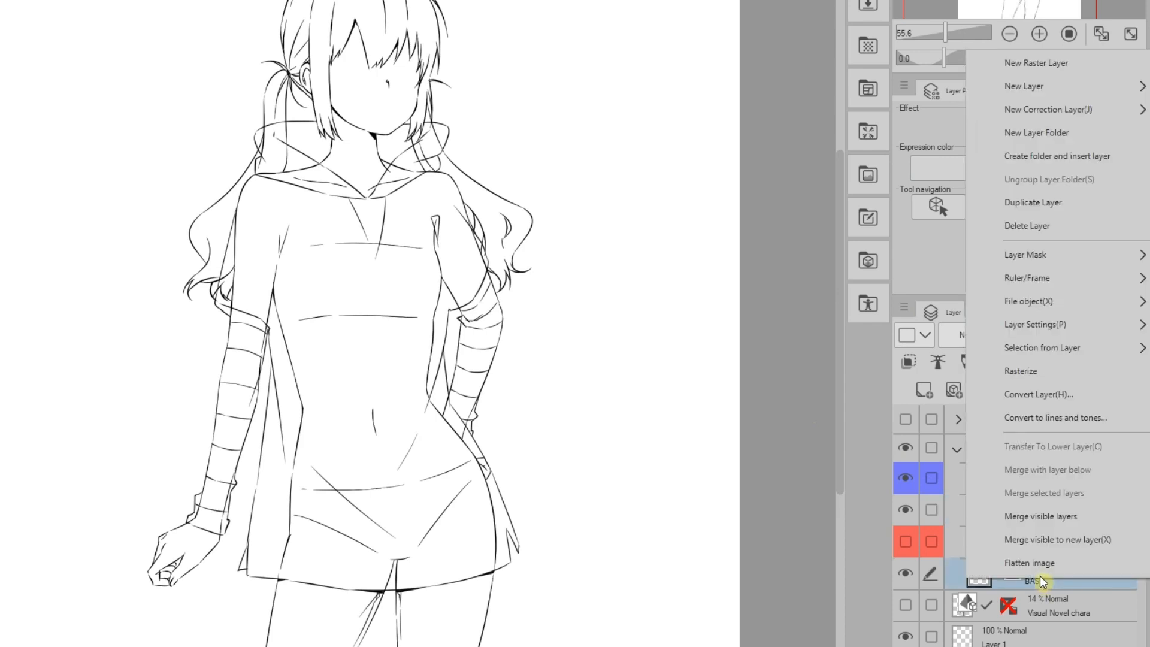
pyautogui.click(1007, 204)
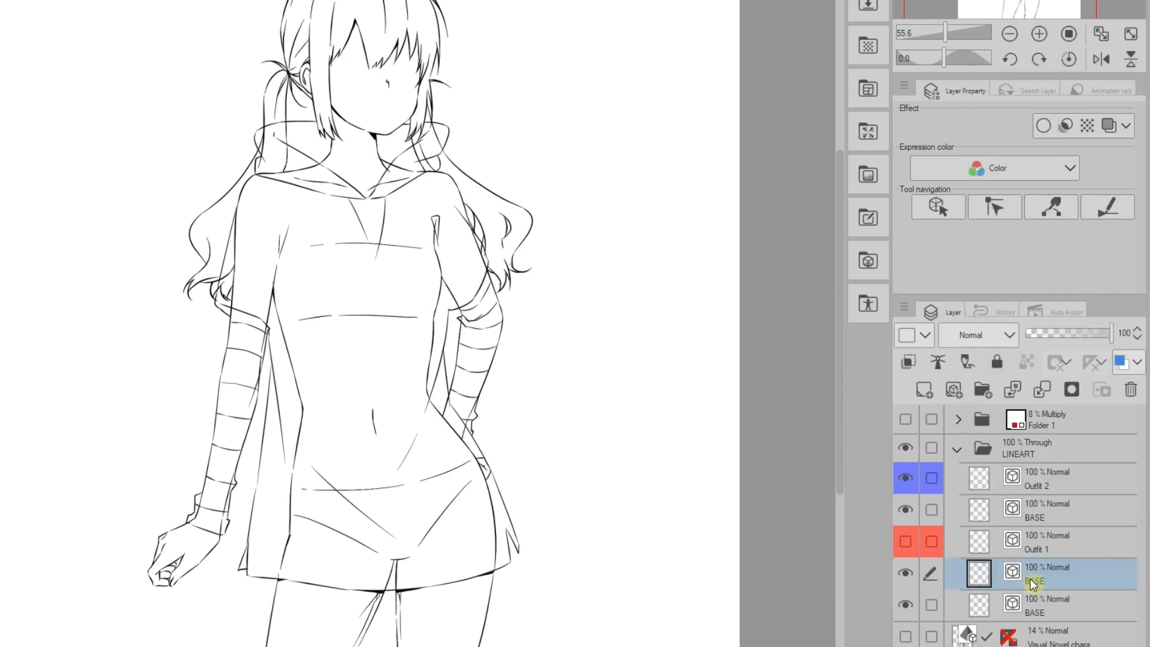
pyautogui.click(906, 606)
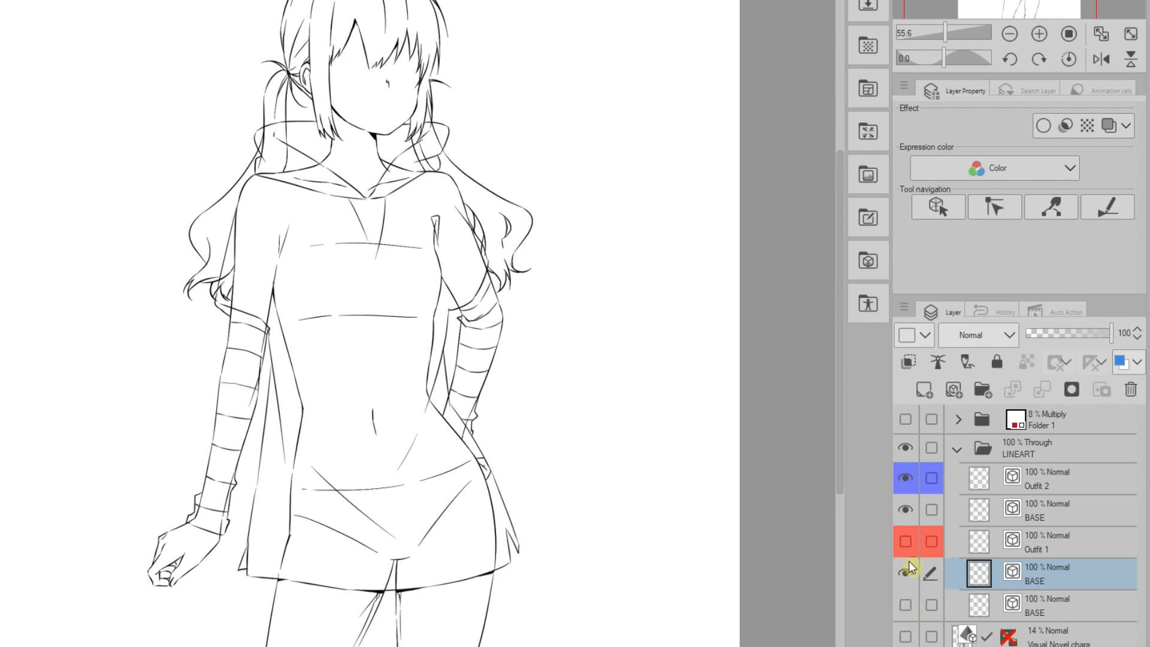
pyautogui.click(906, 542)
# - Group Outfit 1 with a BASE copy into a folder named 'Outfit 1', then collapse and hide it
pyautogui.keyDown('ctrl'); pyautogui.click(1034, 551); pyautogui.keyUp('ctrl')
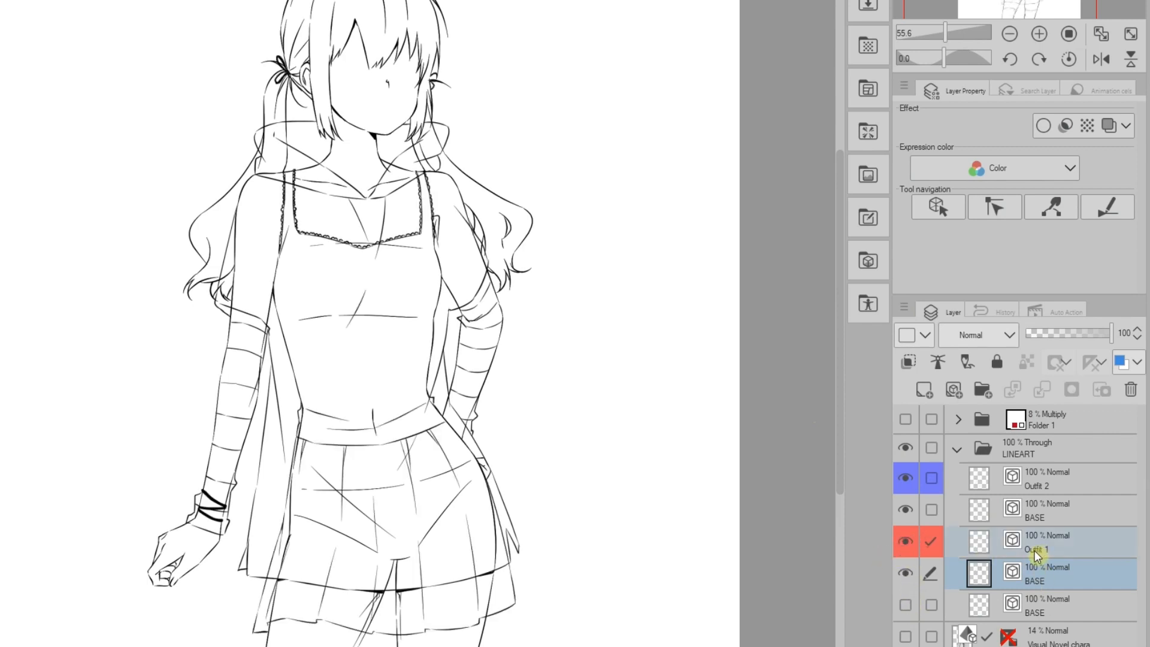
pyautogui.hotkey('ctrl', 'g')
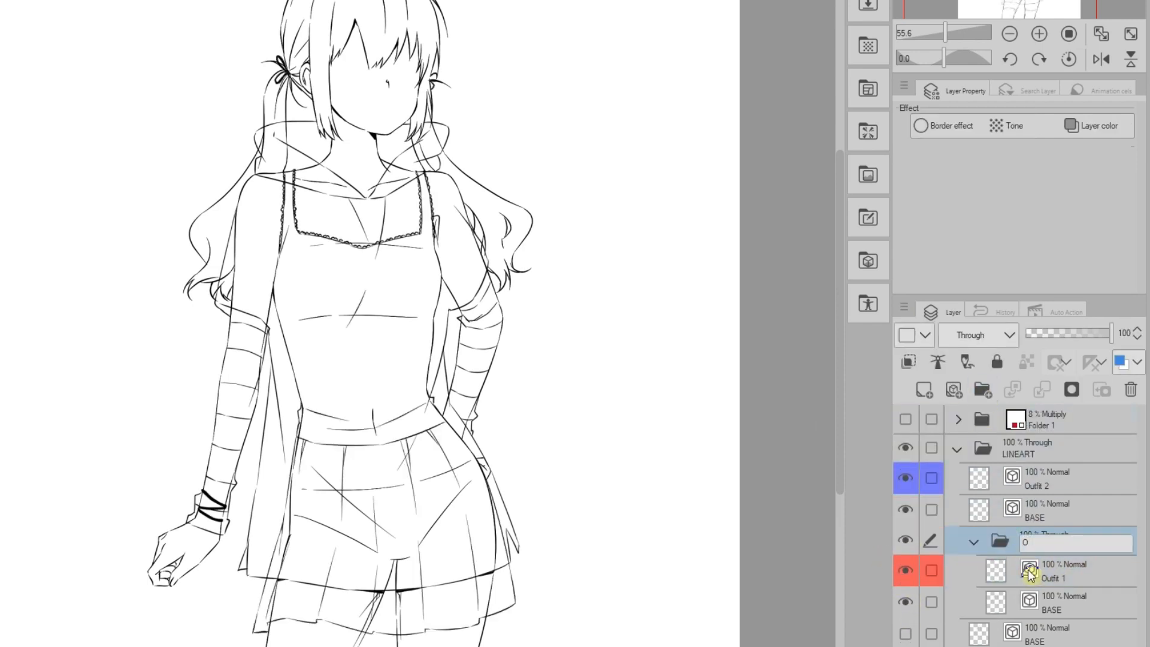
pyautogui.write('Outfit 1')
pyautogui.press('Return')
pyautogui.click(973, 542)
pyautogui.click(911, 543)
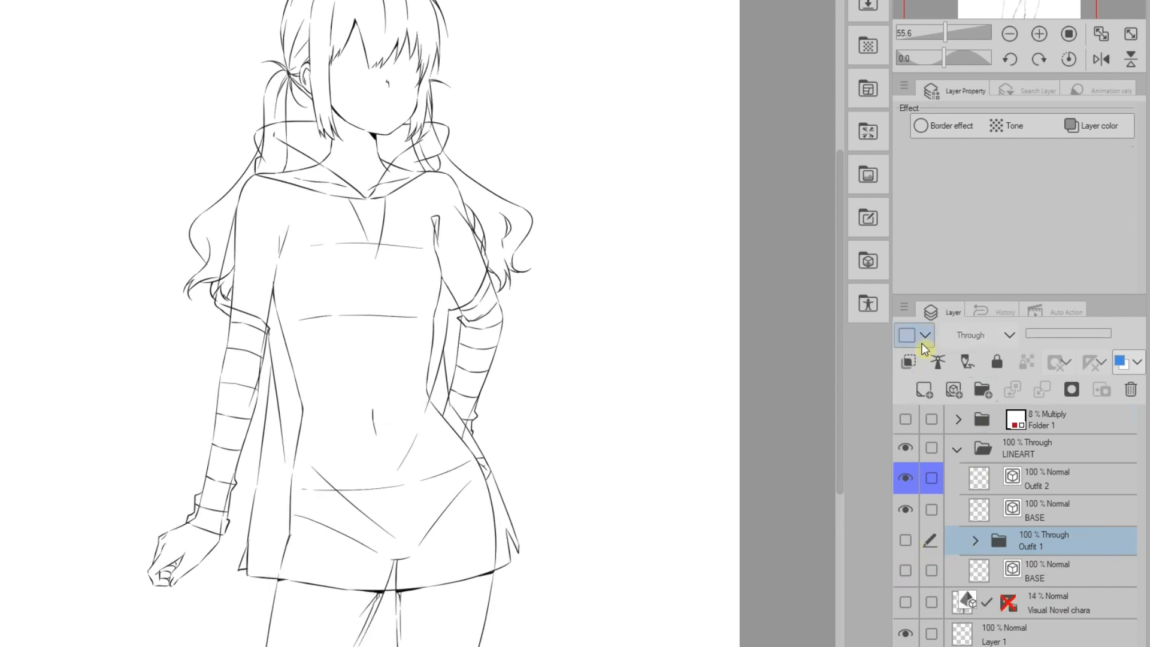
# - Group Outfit 2 with its BASE copy into a blue folder named 'Outfit 2' and mask that BASE
pyautogui.click(1040, 514)
pyautogui.keyDown('ctrl'); pyautogui.click(1034, 482); pyautogui.keyUp('ctrl')
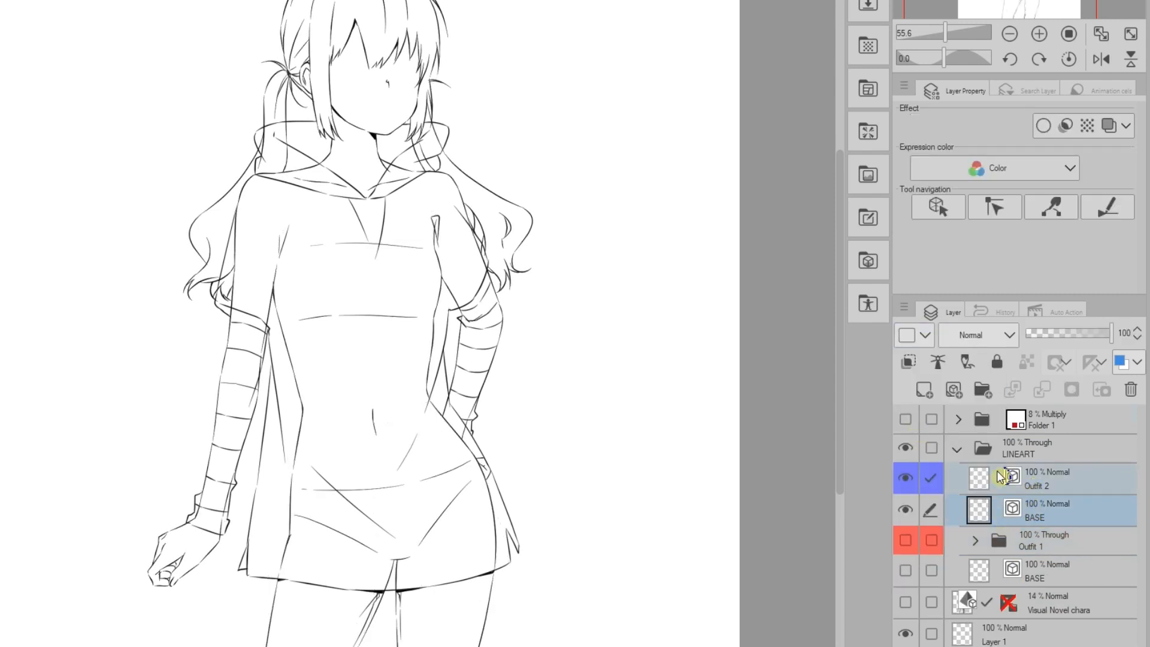
pyautogui.moveTo(1002, 480); pyautogui.dragTo(983, 390)
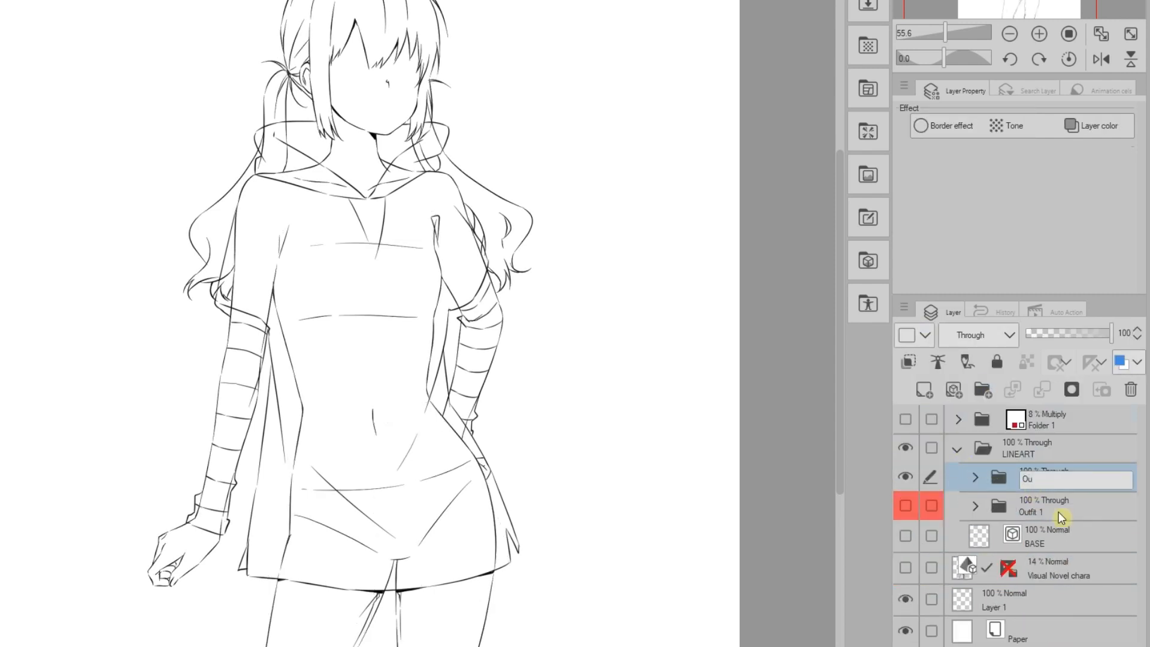
pyautogui.write('Outfit 2')
pyautogui.press('Return')
pyautogui.click(926, 335)
pyautogui.click(913, 468)
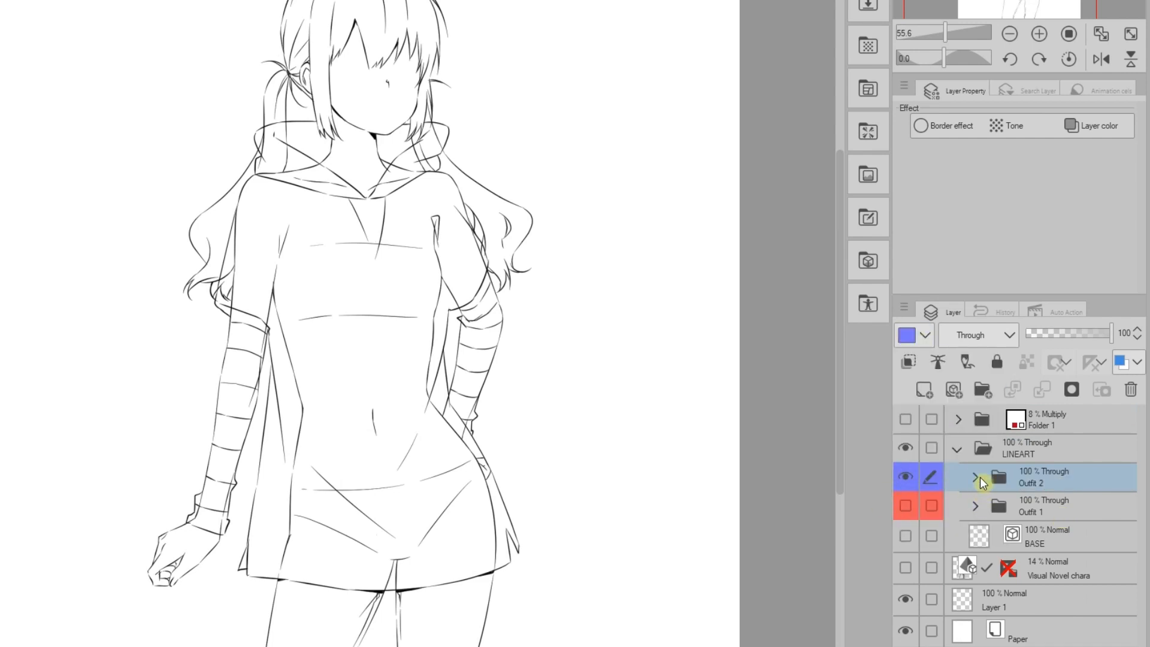
pyautogui.click(976, 477)
pyautogui.click(1060, 542)
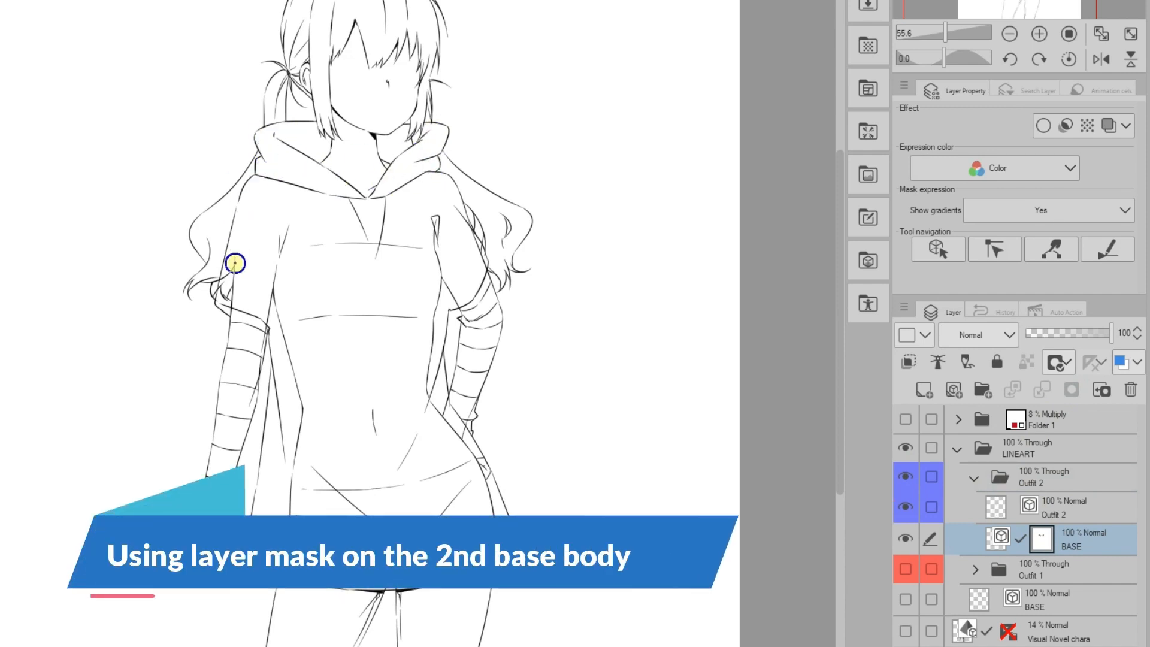
# - Mask out the arm and hip lines under the hoodie and the body lines under the camisole and skirt
pyautogui.moveTo(235, 263)
pyautogui.mouseDown()
pyautogui.moveTo(271, 319)
pyautogui.moveTo(260, 371)
pyautogui.mouseUp()
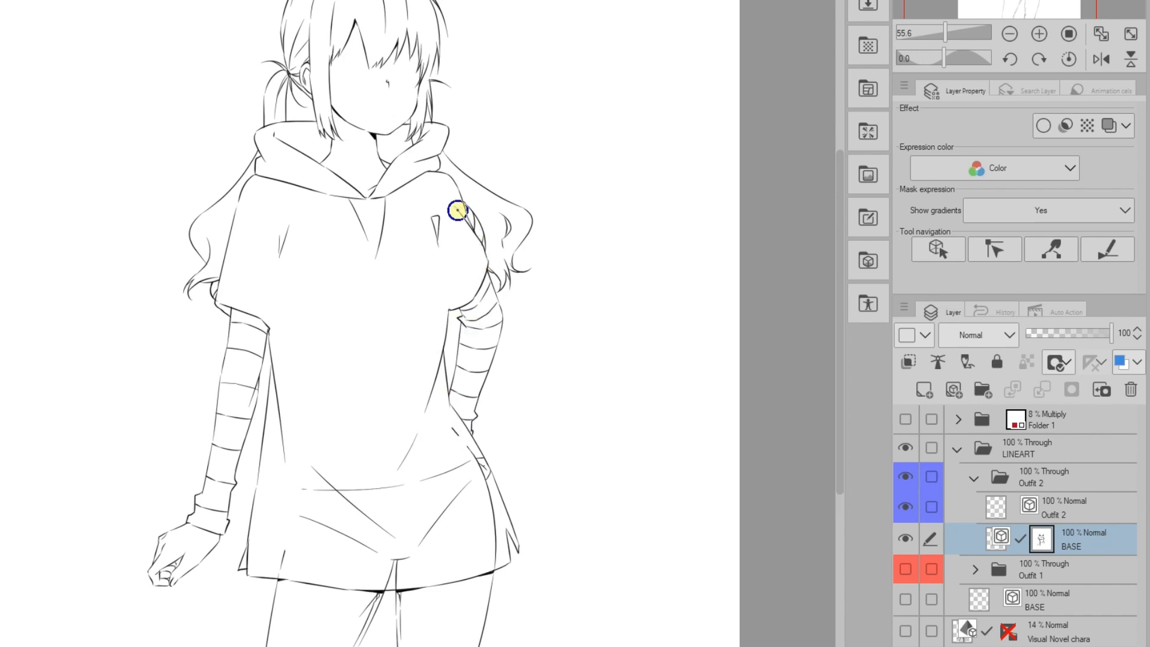
pyautogui.moveTo(465, 436)
pyautogui.mouseDown()
pyautogui.moveTo(491, 482)
pyautogui.moveTo(438, 476)
pyautogui.moveTo(321, 523)
pyautogui.moveTo(398, 573)
pyautogui.mouseUp()
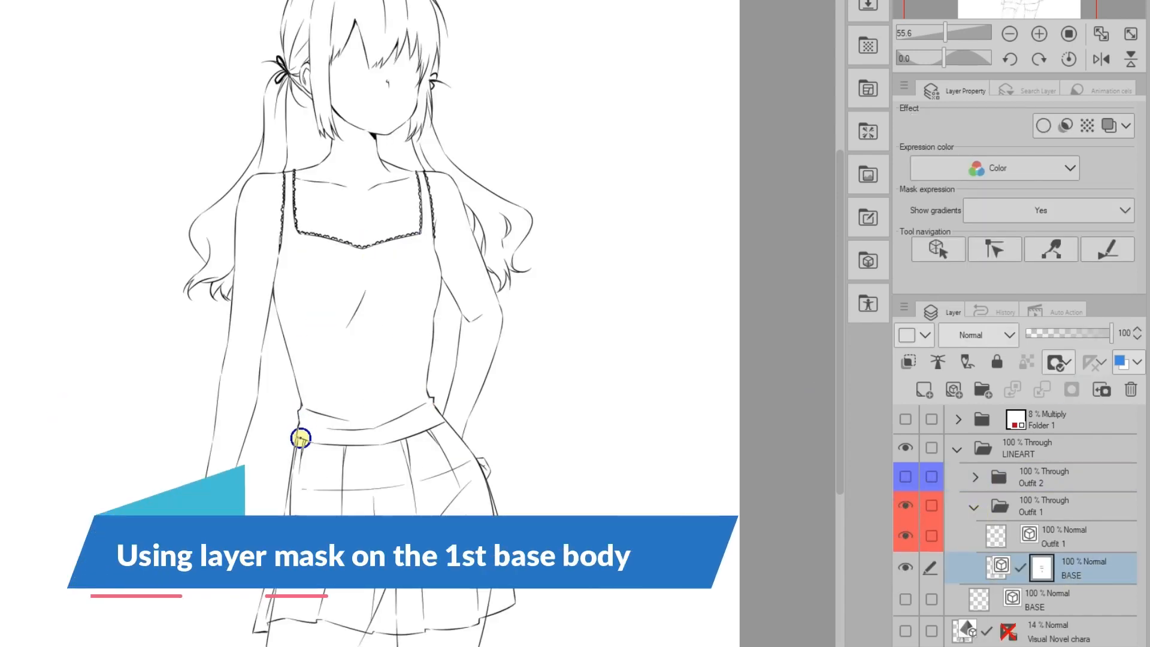
pyautogui.moveTo(301, 439)
pyautogui.mouseDown()
pyautogui.moveTo(304, 486)
pyautogui.moveTo(483, 612)
pyautogui.moveTo(369, 599)
pyautogui.moveTo(270, 619)
pyautogui.mouseUp()
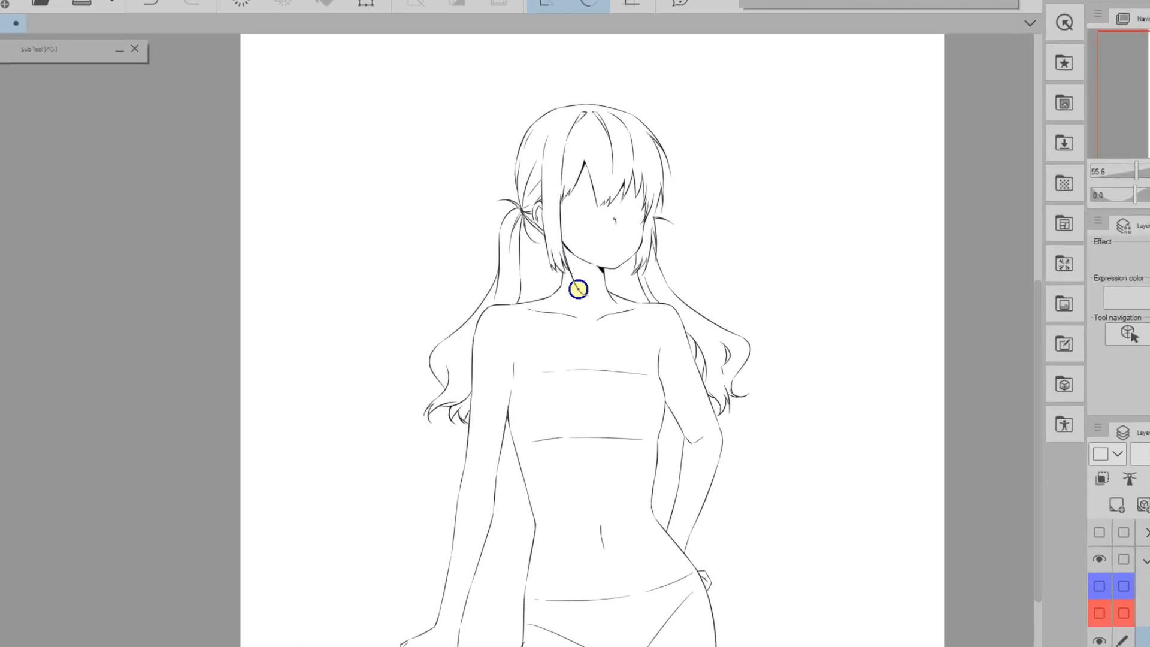
# - Retouch the hair strands beside the neck
pyautogui.moveTo(481, 274); pyautogui.dragTo(505, 334)
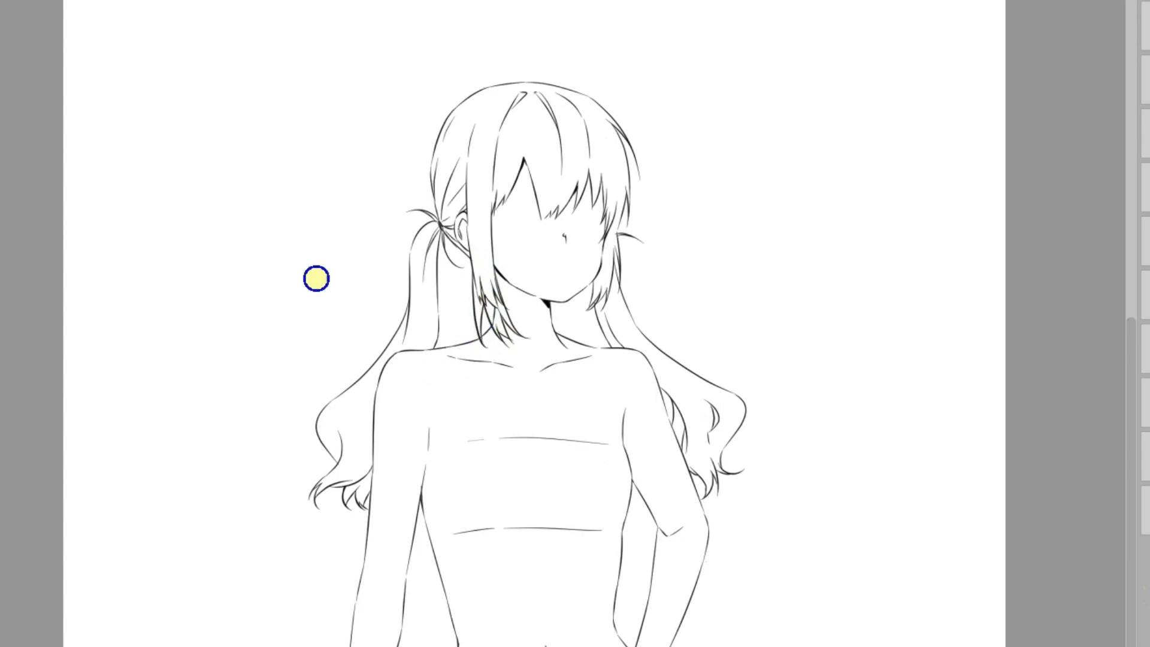
pyautogui.moveTo(503, 290); pyautogui.dragTo(512, 323)
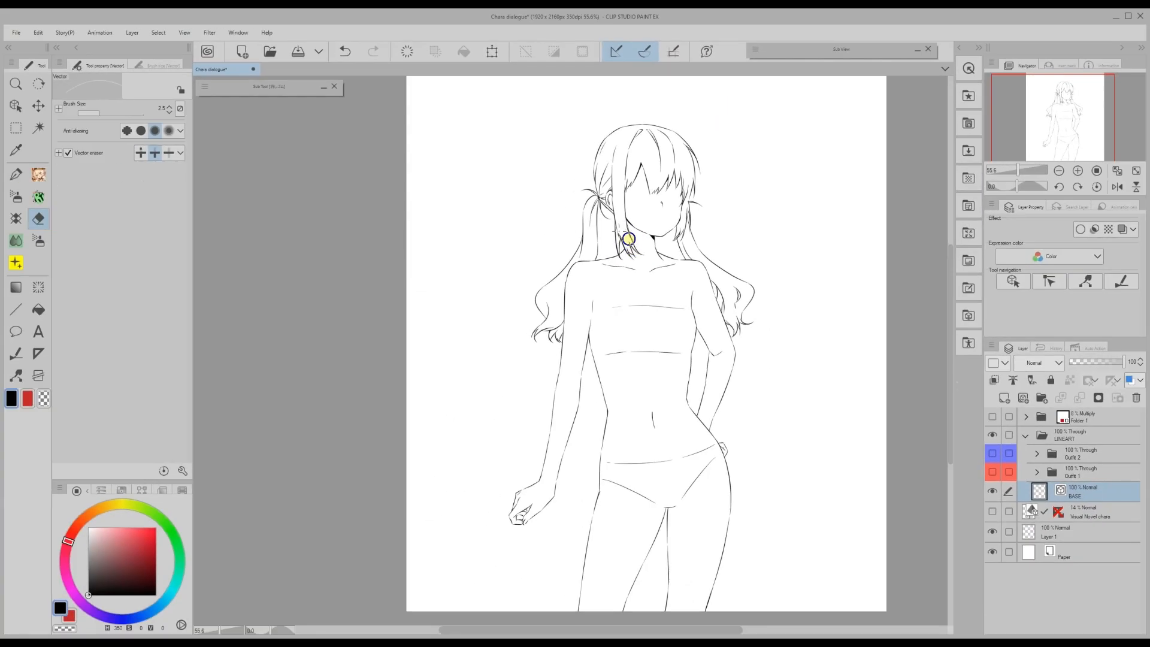
pyautogui.moveTo(628, 239); pyautogui.dragTo(629, 251)
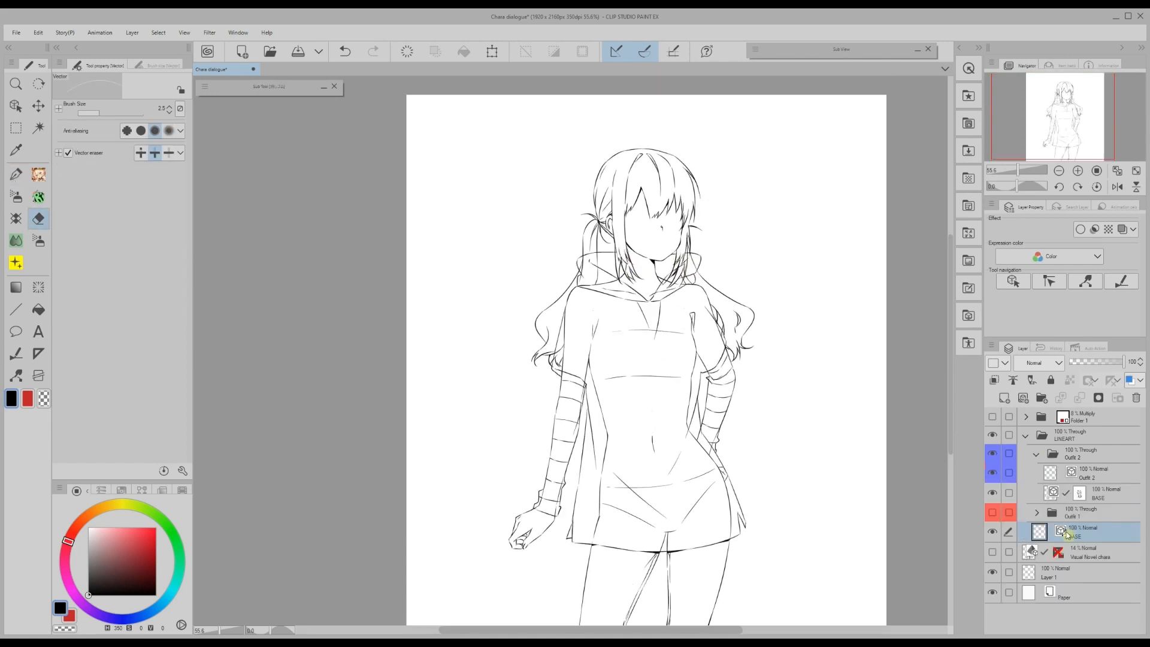
# - Duplicate BASE in Outfit 2, put the copy above the masked one and hide it
pyautogui.rightClick(1033, 532)
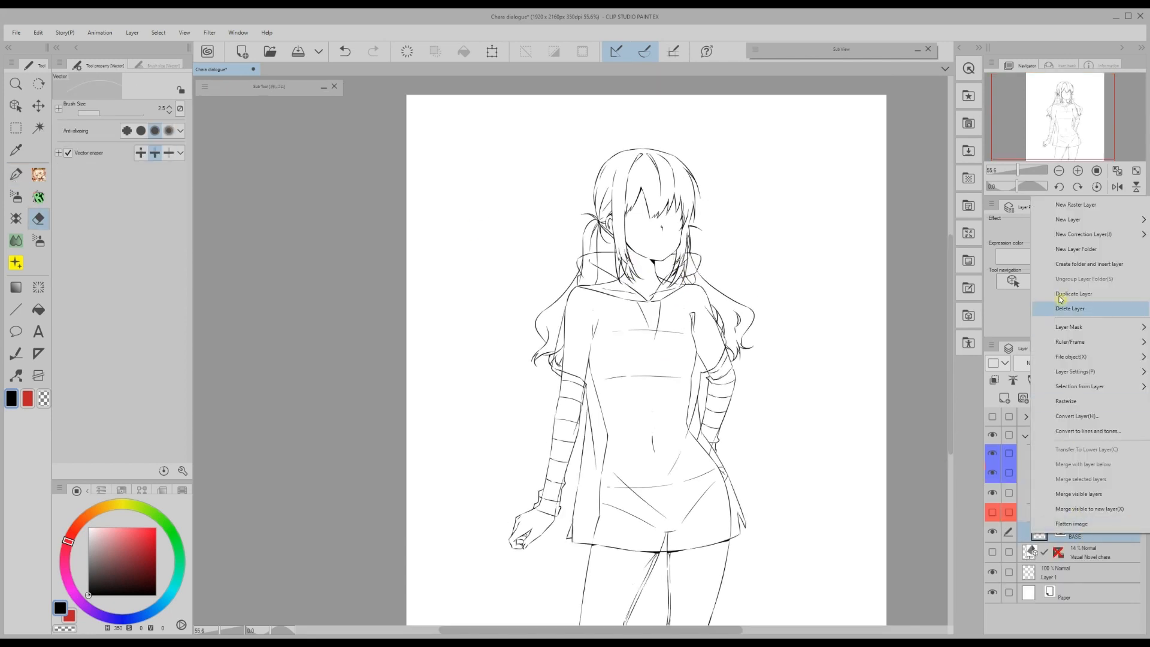
pyautogui.click(1061, 294)
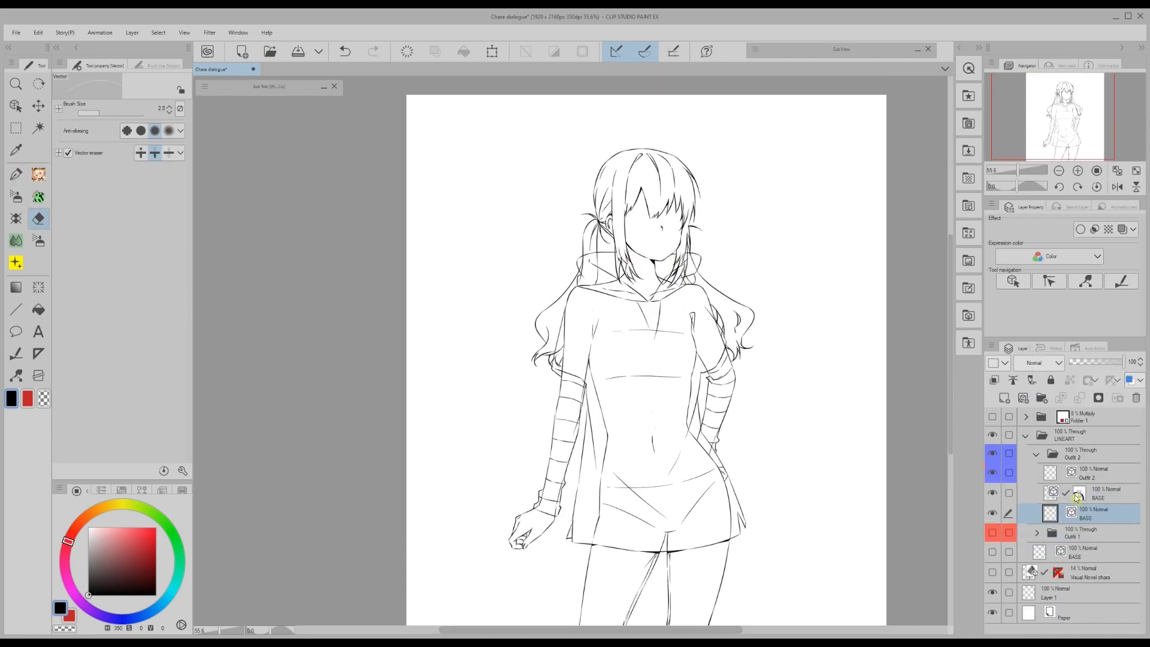
pyautogui.moveTo(1076, 497); pyautogui.dragTo(1078, 516)
pyautogui.click(994, 493)
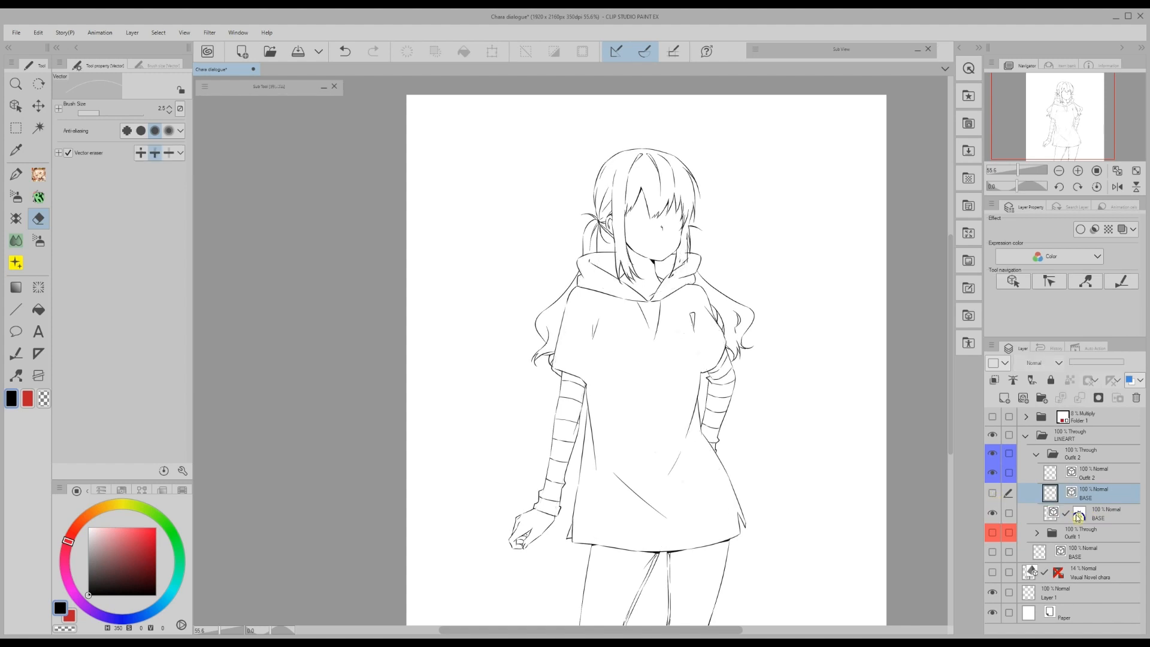
pyautogui.click(1103, 514)
# - Switch to the pen with black as the drawing colour
pyautogui.press('c')
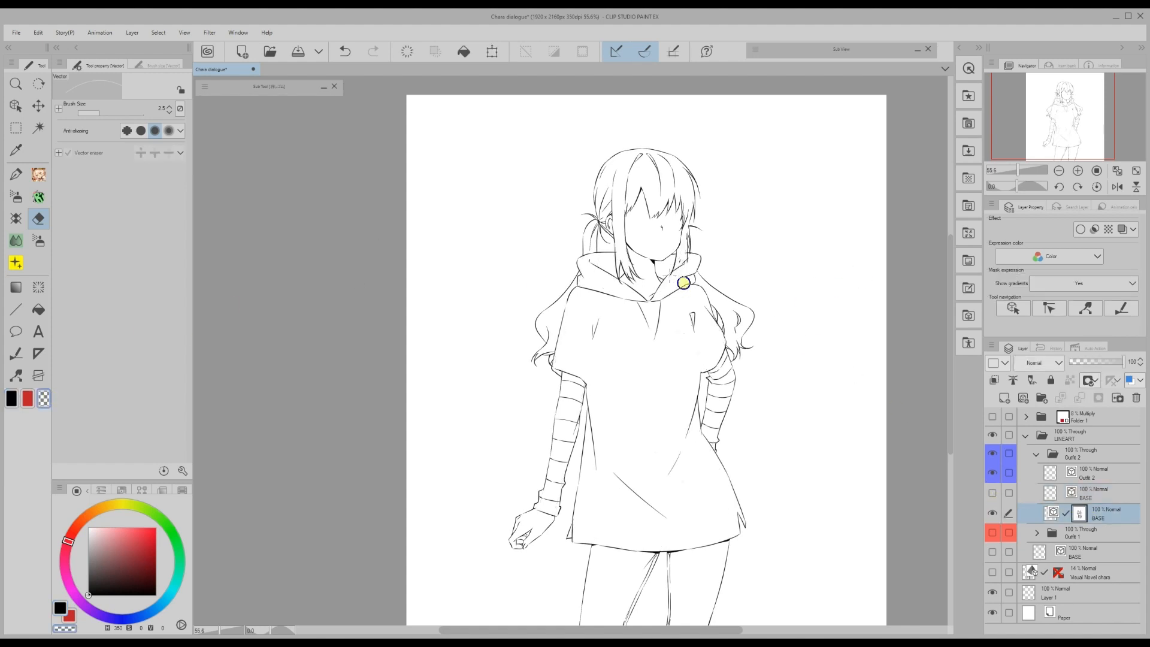
pyautogui.press('p')
pyautogui.press('c')
pyautogui.press('c')
pyautogui.press('c')
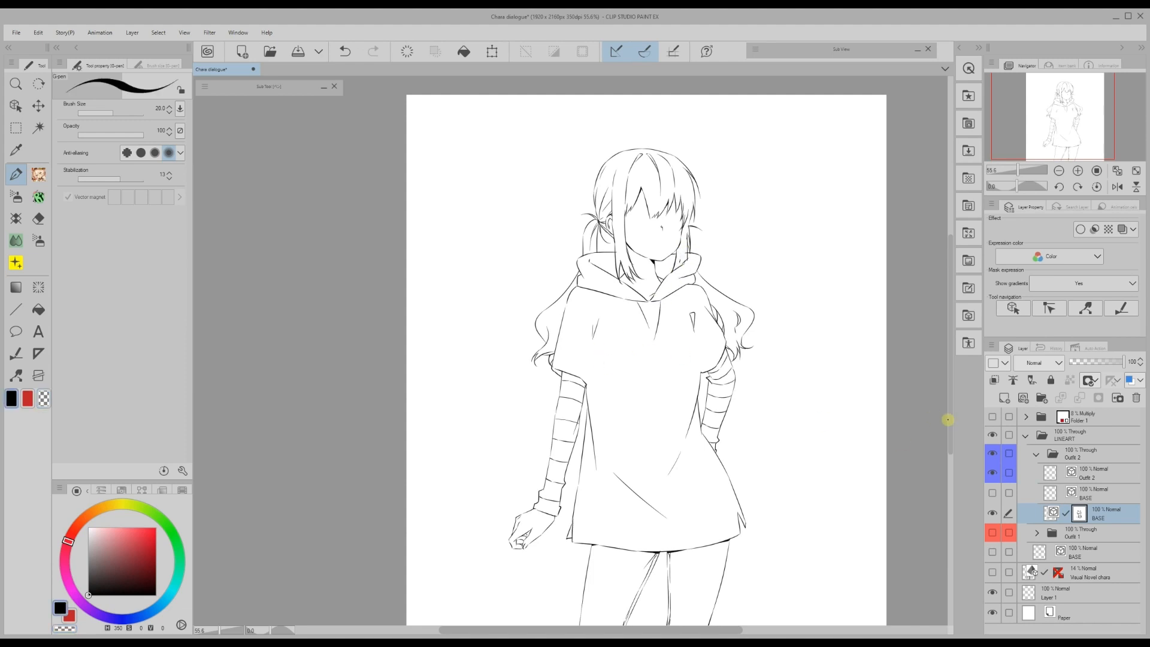
pyautogui.scroll(-1, 948, 419)
pyautogui.scroll(1, 952, 439)
# - Hide Outfit 2, show Outfit 1, and move its plain BASE copy above the masked one, hidden
pyautogui.click(1037, 455)
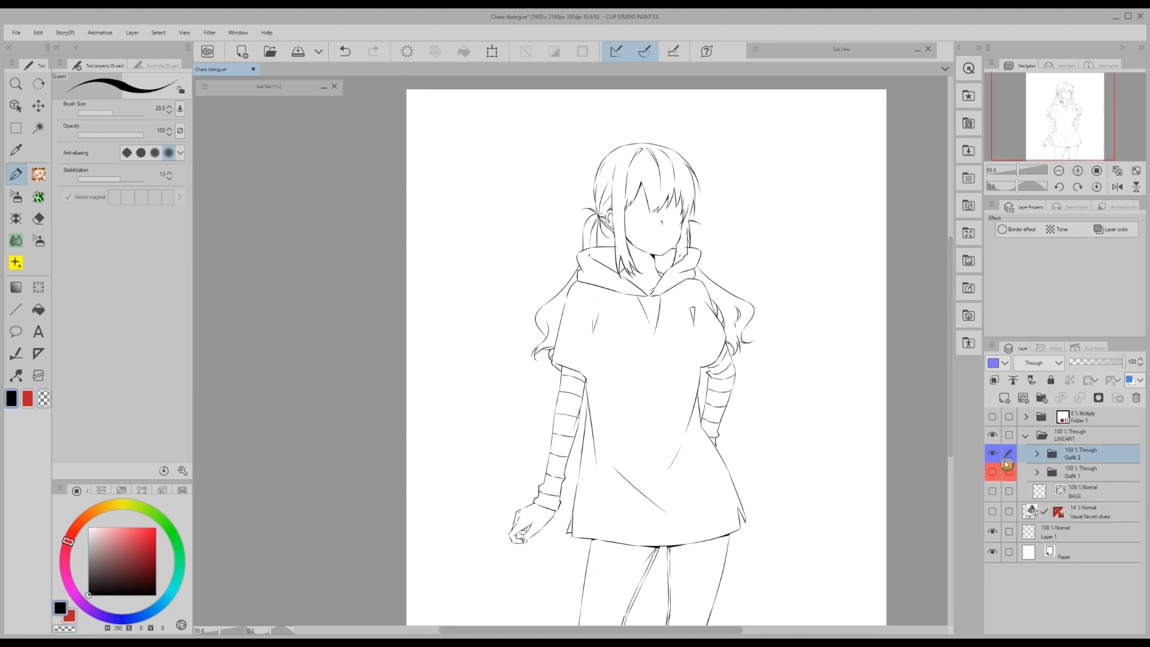
pyautogui.click(992, 453)
pyautogui.click(993, 472)
pyautogui.rightClick(1031, 493)
pyautogui.click(1037, 472)
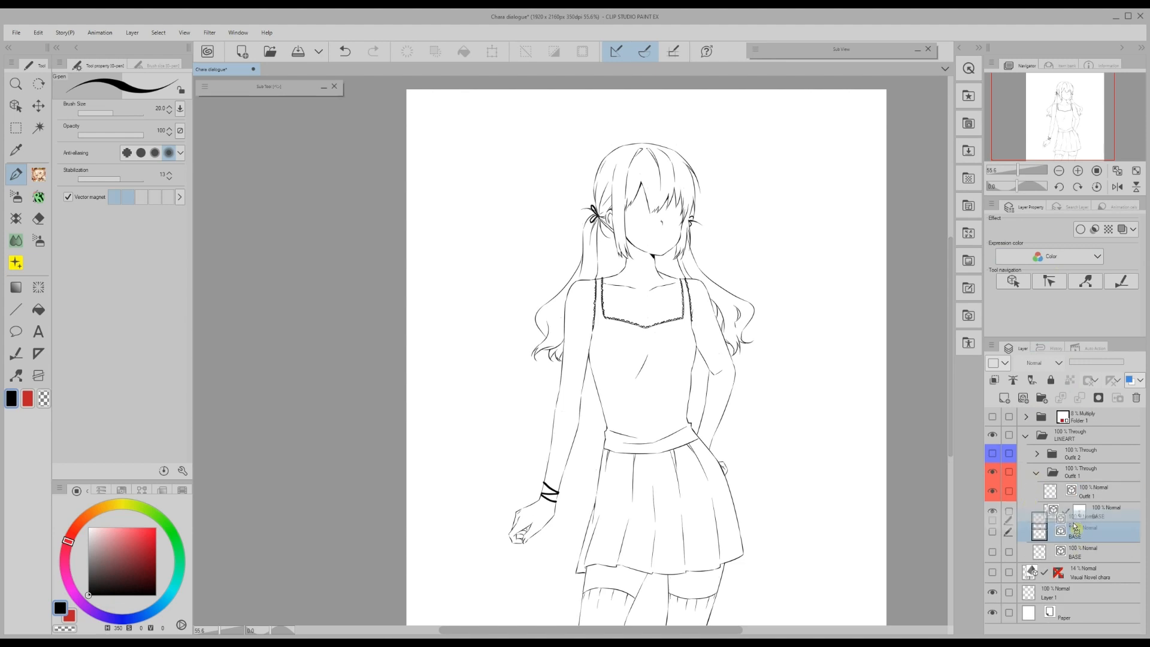
pyautogui.moveTo(1042, 511); pyautogui.dragTo(1042, 512)
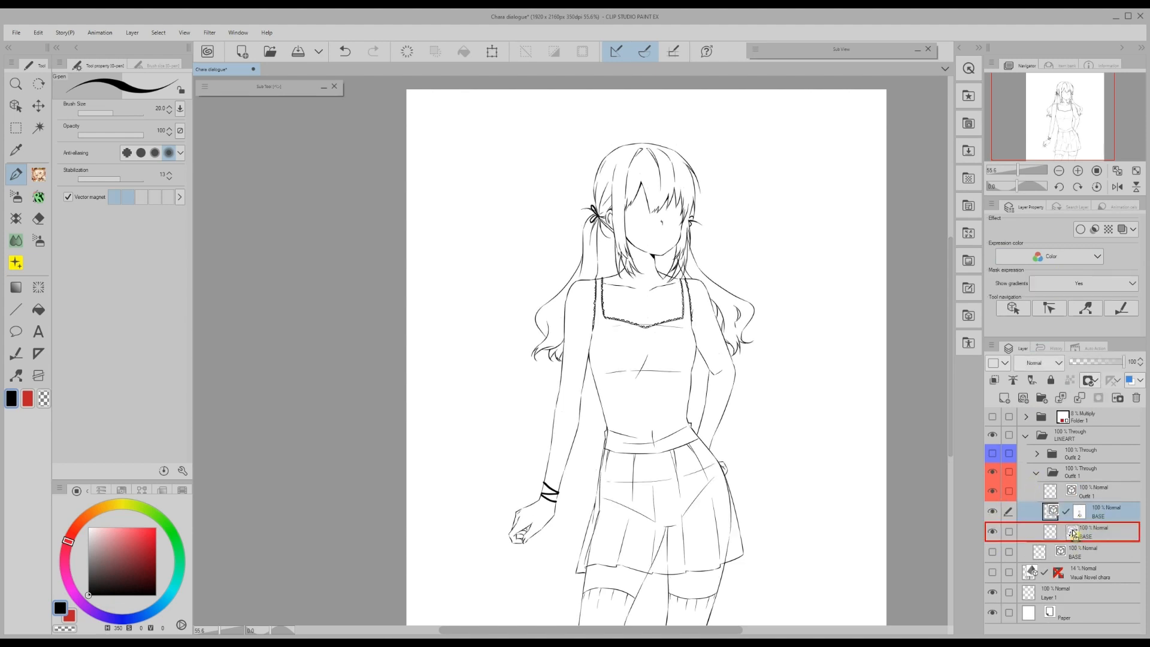
pyautogui.click(992, 512)
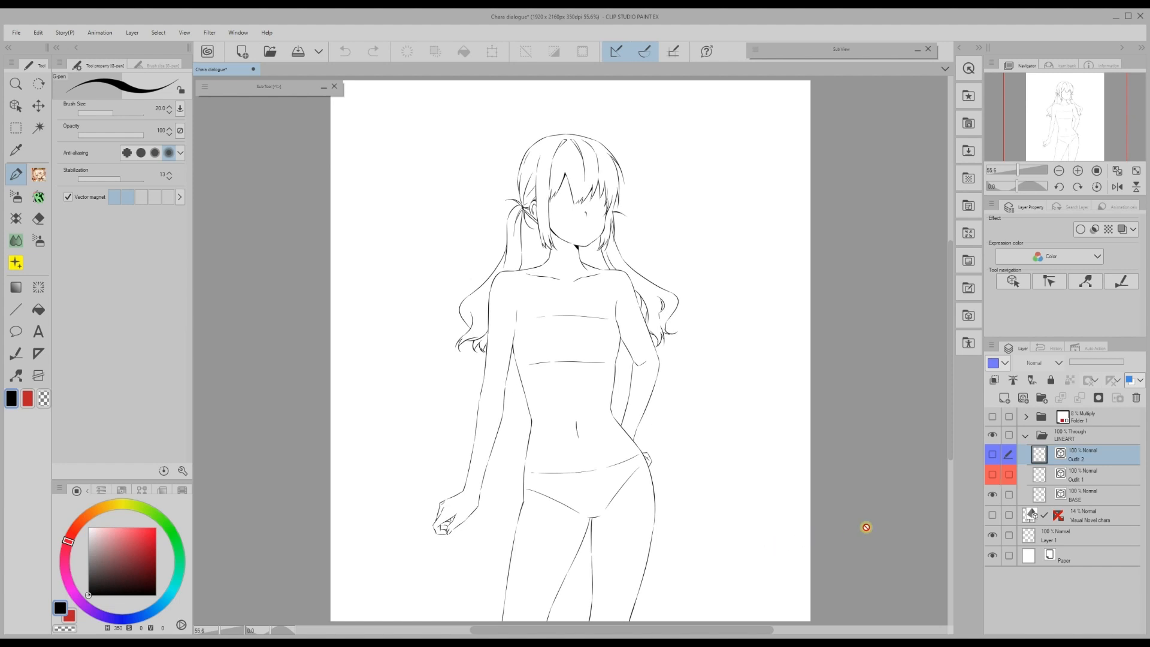
pyautogui.click(1081, 499)
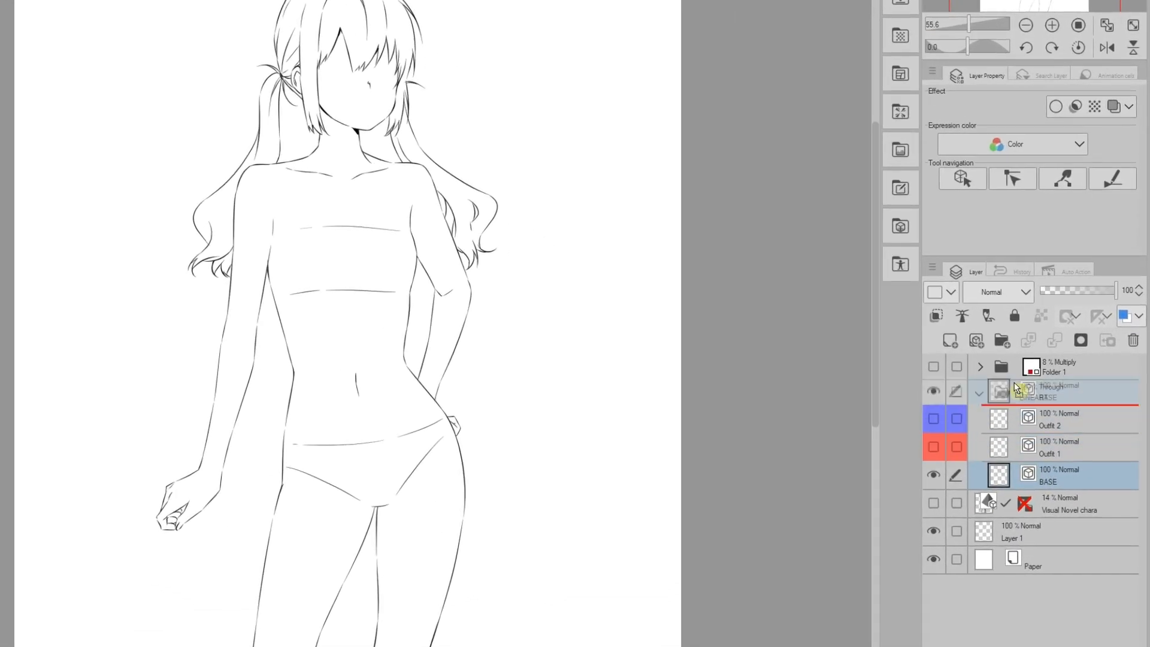
# - Wrap BASE in a new folder named 'Outfit 1', colour it red and add a layer mask
pyautogui.click(1043, 398)
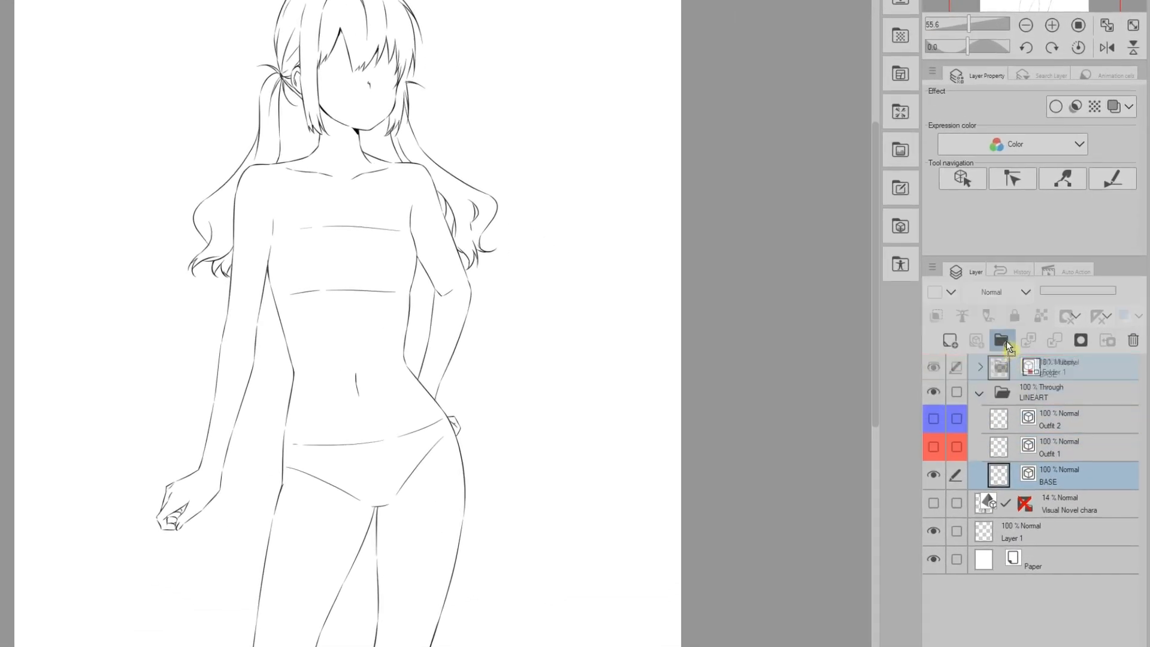
pyautogui.click(1002, 340)
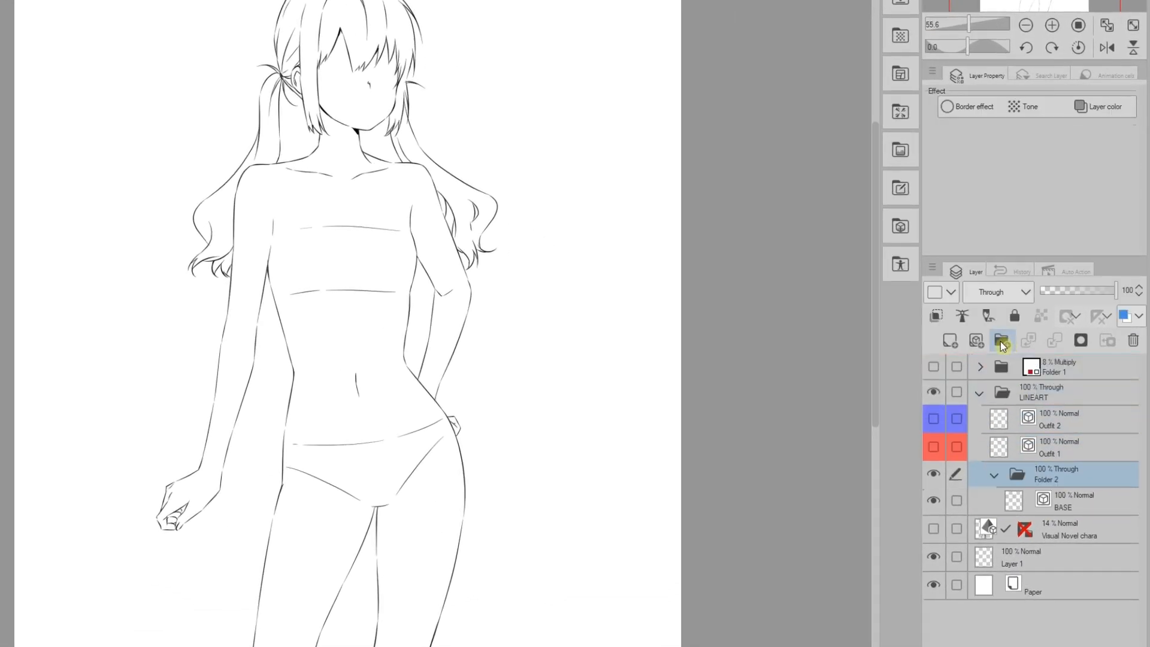
pyautogui.doubleClick(1043, 481)
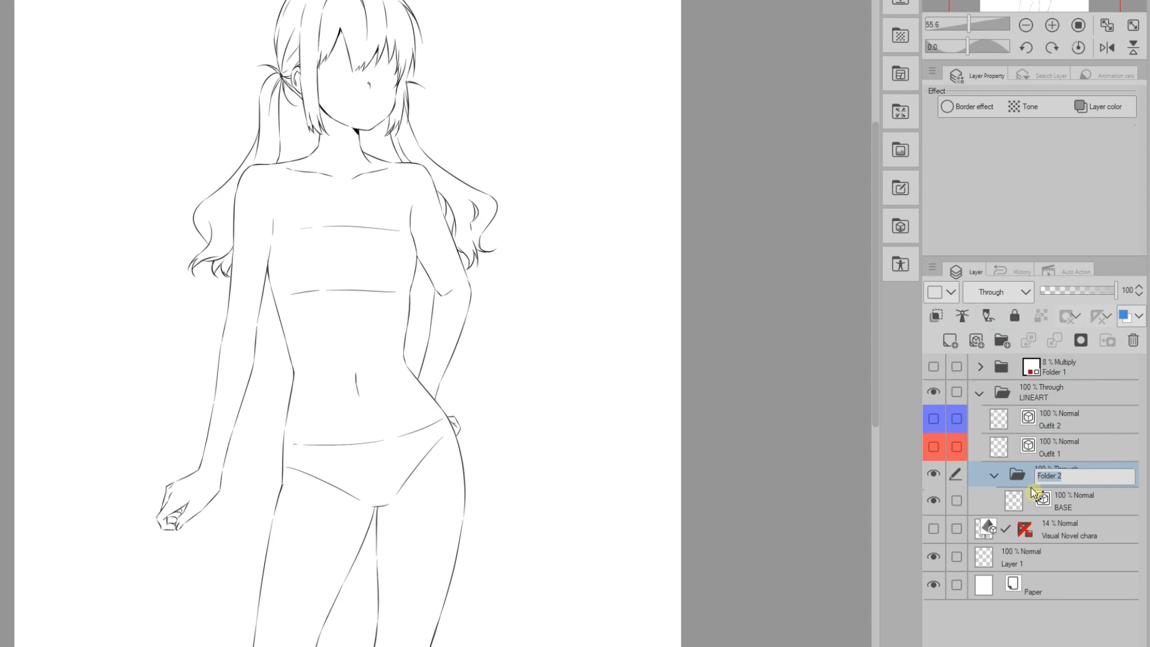
pyautogui.write('Outfi')
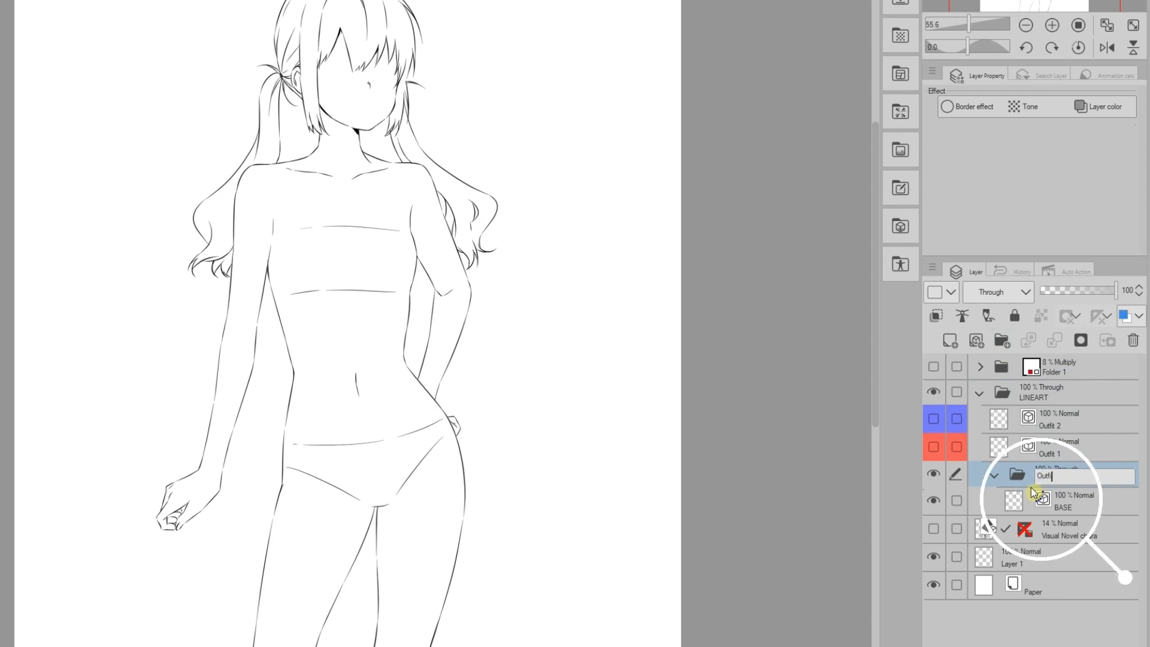
pyautogui.write('t 1')
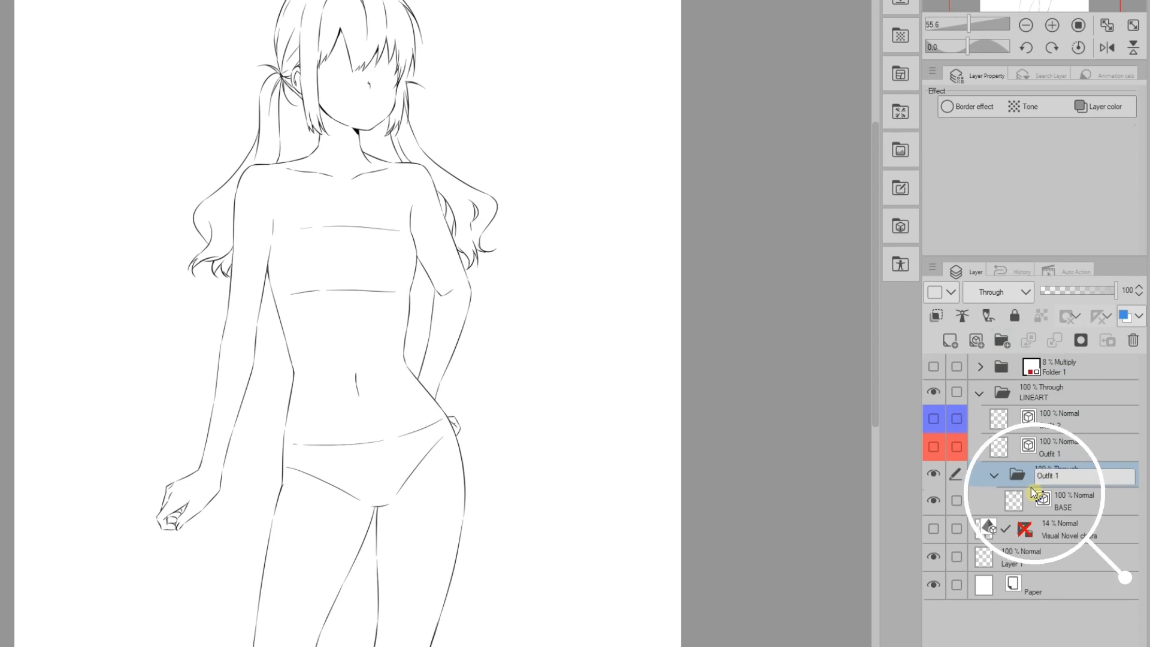
pyautogui.press('Return')
pyautogui.click(951, 293)
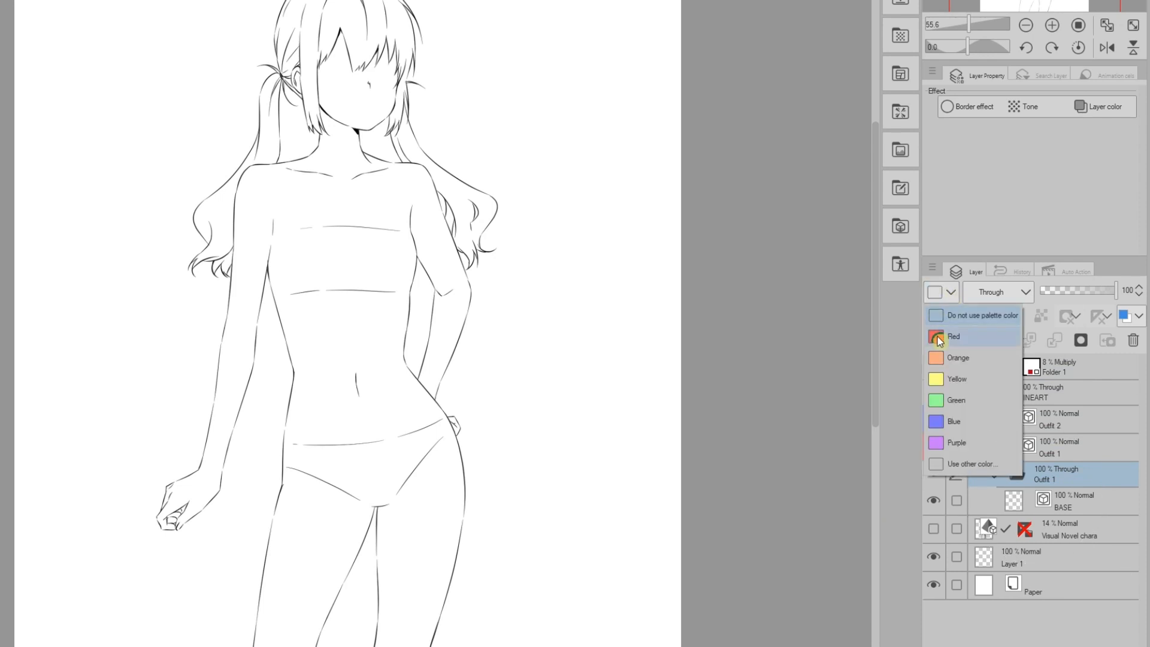
pyautogui.click(939, 338)
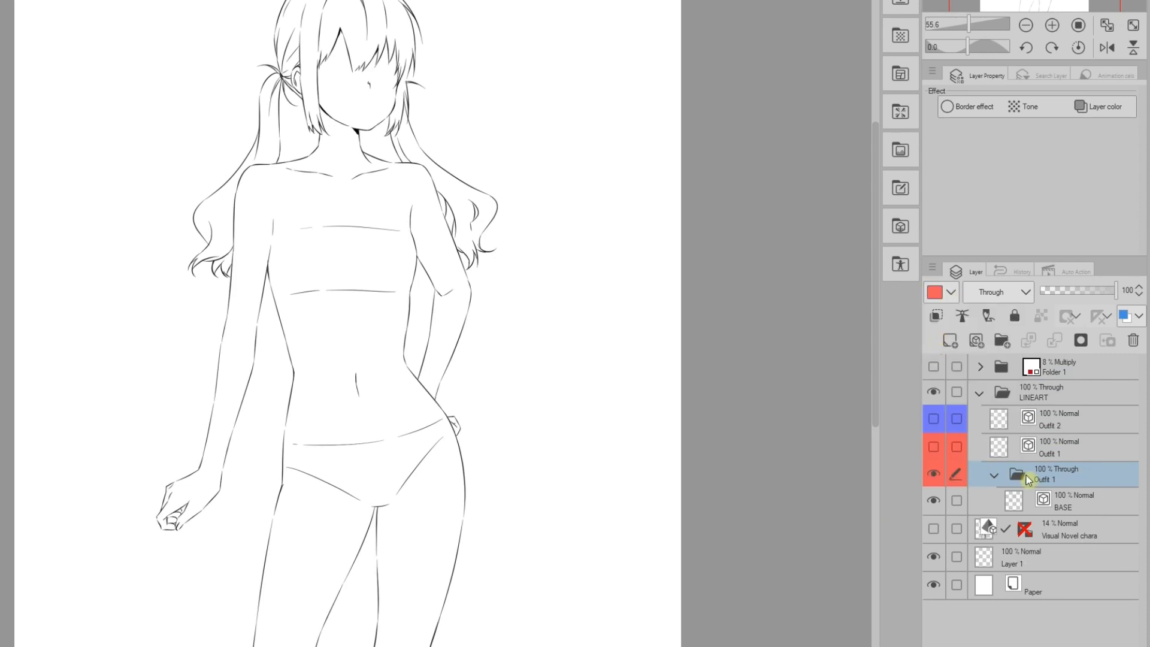
pyautogui.click(1081, 341)
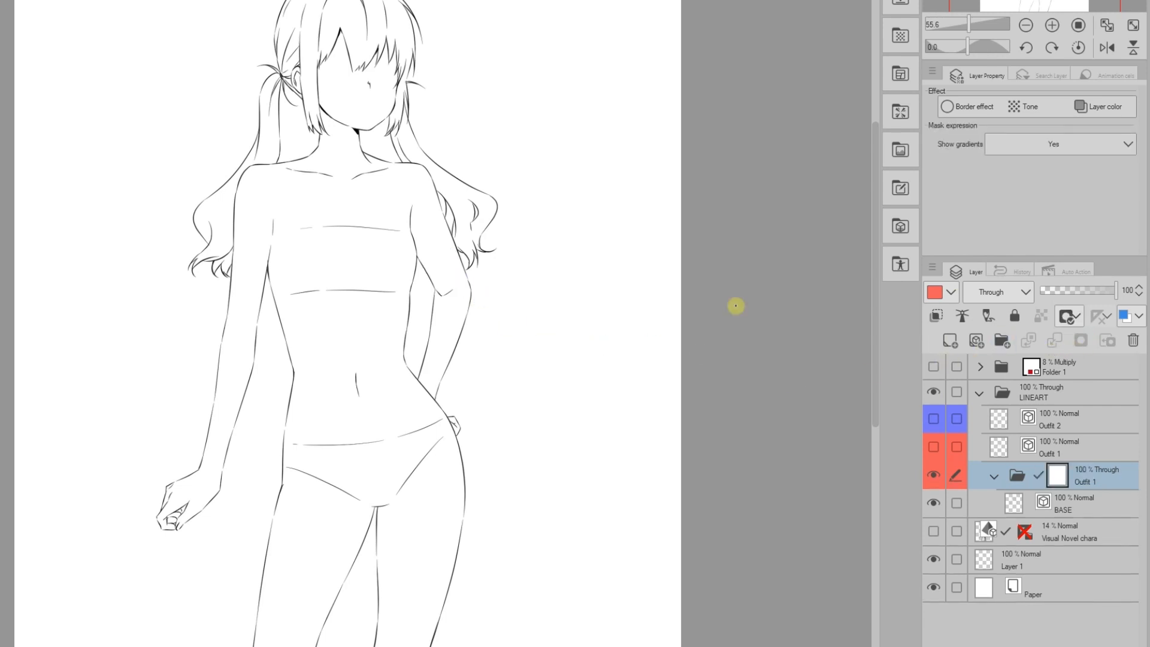
# - Show Outfit 1 and mask out body lines under the camisole neckline and skirt
pyautogui.click(934, 448)
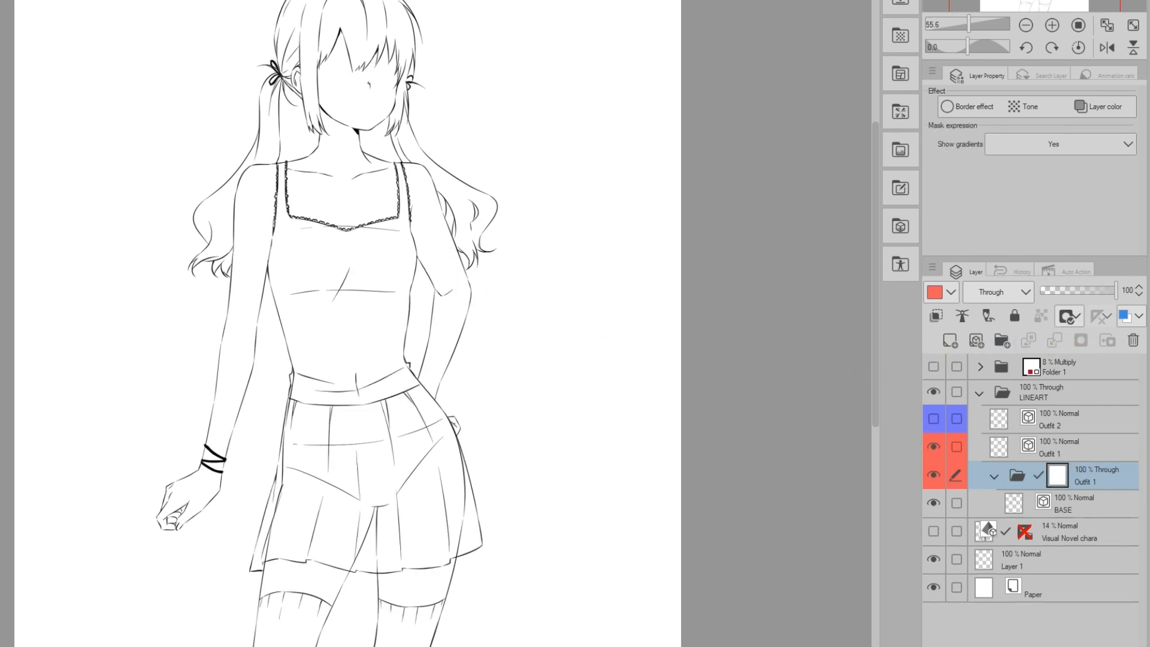
pyautogui.moveTo(395, 228); pyautogui.dragTo(395, 229)
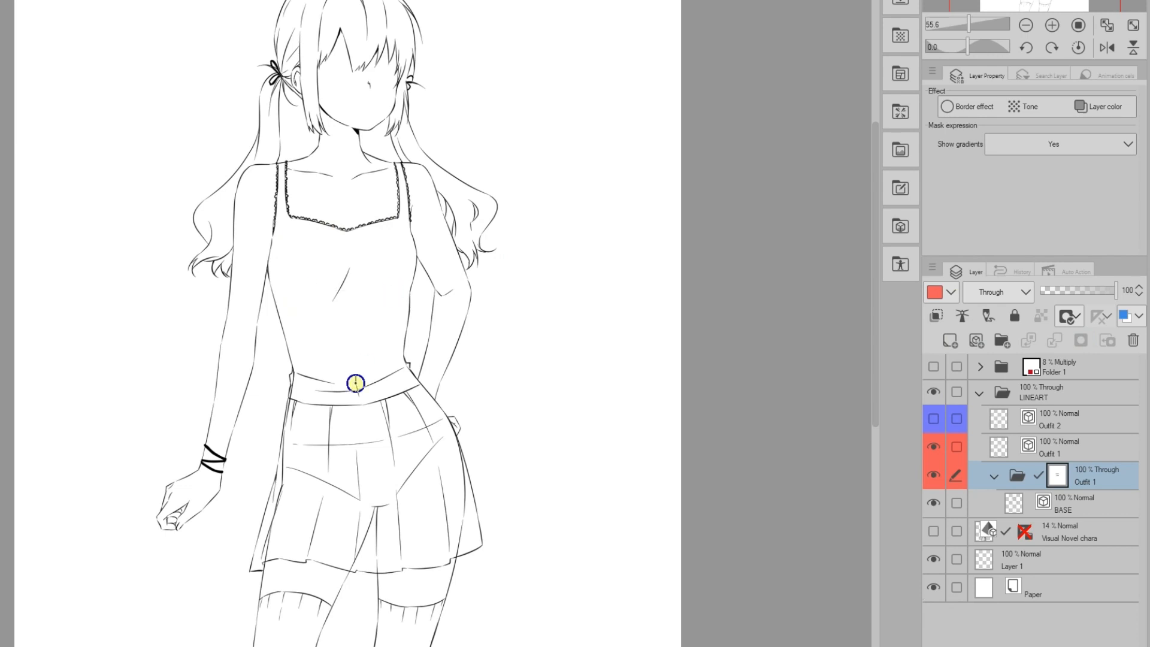
pyautogui.moveTo(292, 393)
pyautogui.mouseDown()
pyautogui.moveTo(269, 541)
pyautogui.moveTo(329, 481)
pyautogui.moveTo(307, 443)
pyautogui.moveTo(439, 419)
pyautogui.moveTo(371, 511)
pyautogui.moveTo(376, 570)
pyautogui.moveTo(357, 557)
pyautogui.moveTo(394, 462)
pyautogui.moveTo(463, 461)
pyautogui.moveTo(457, 554)
pyautogui.moveTo(341, 481)
pyautogui.moveTo(336, 450)
pyautogui.moveTo(331, 468)
pyautogui.moveTo(348, 499)
pyautogui.mouseUp()
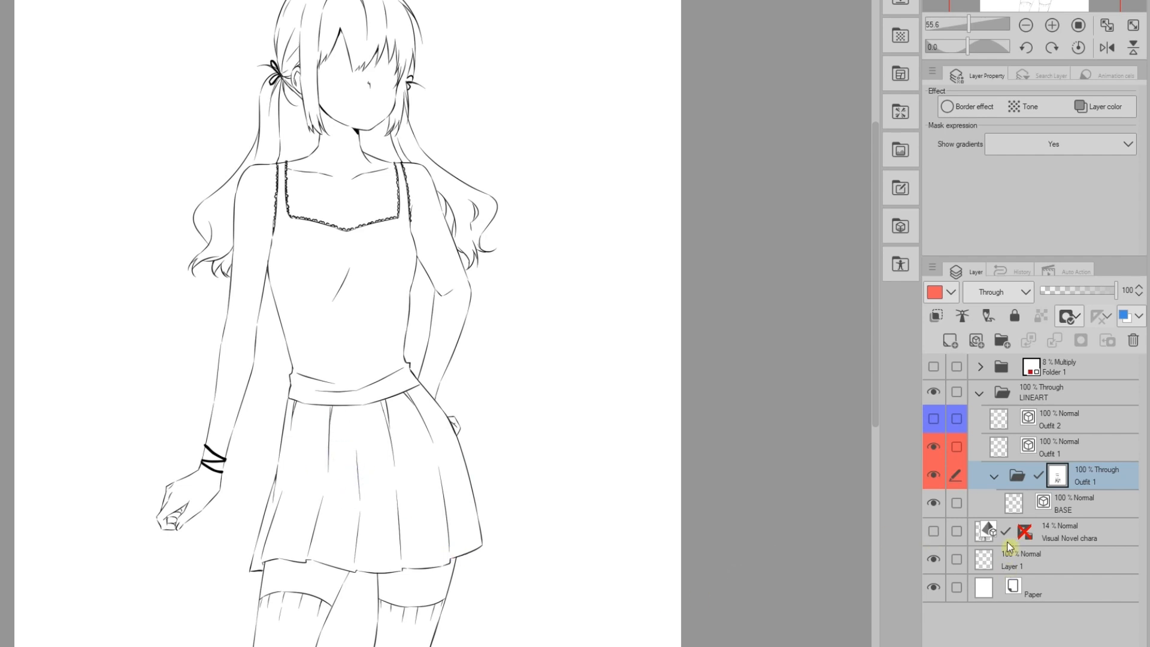
# - Disable Outfit 1's mask, switch visibility to Outfit 2, and move Outfit 1 into a new folder
pyautogui.click(1078, 318)
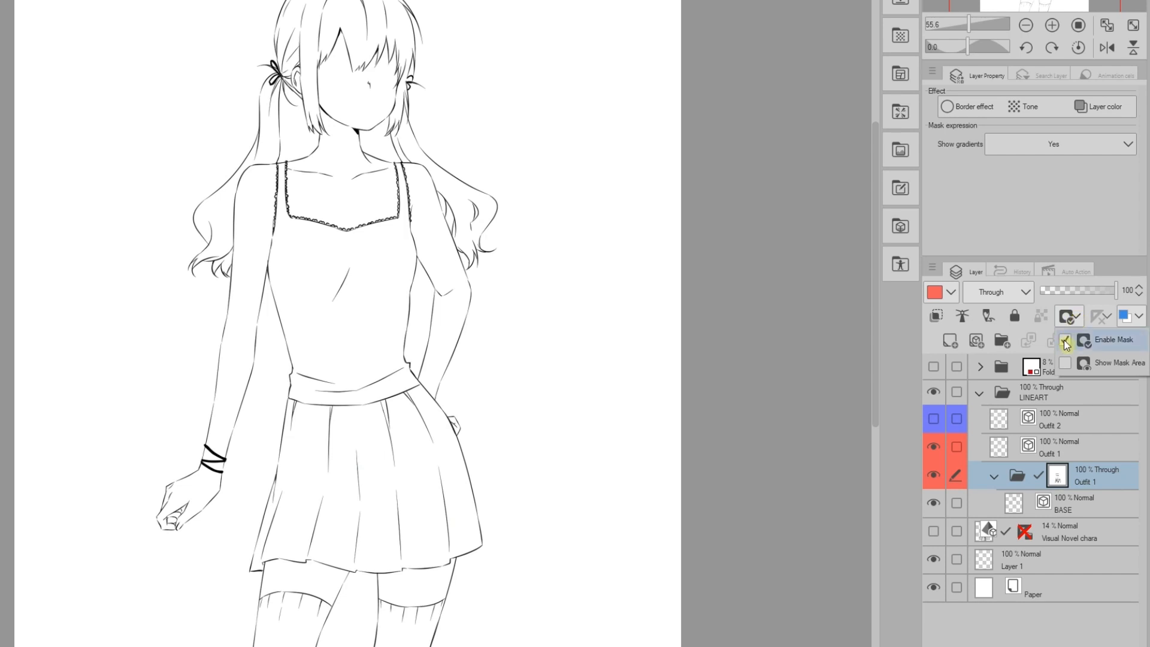
pyautogui.click(1066, 343)
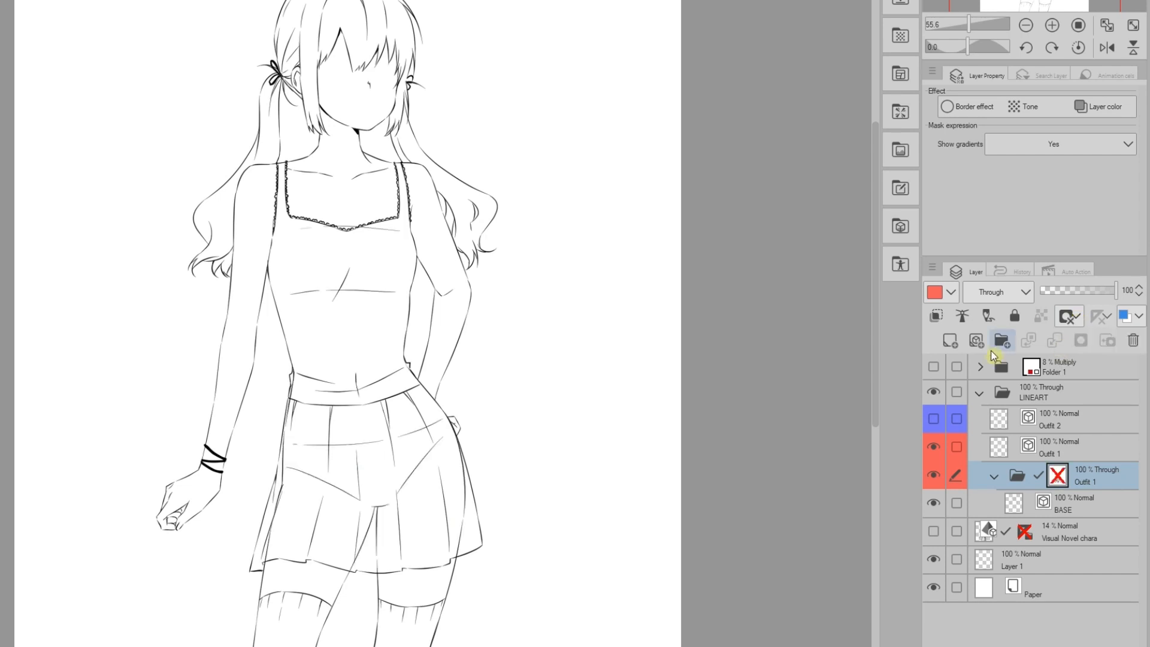
pyautogui.click(935, 448)
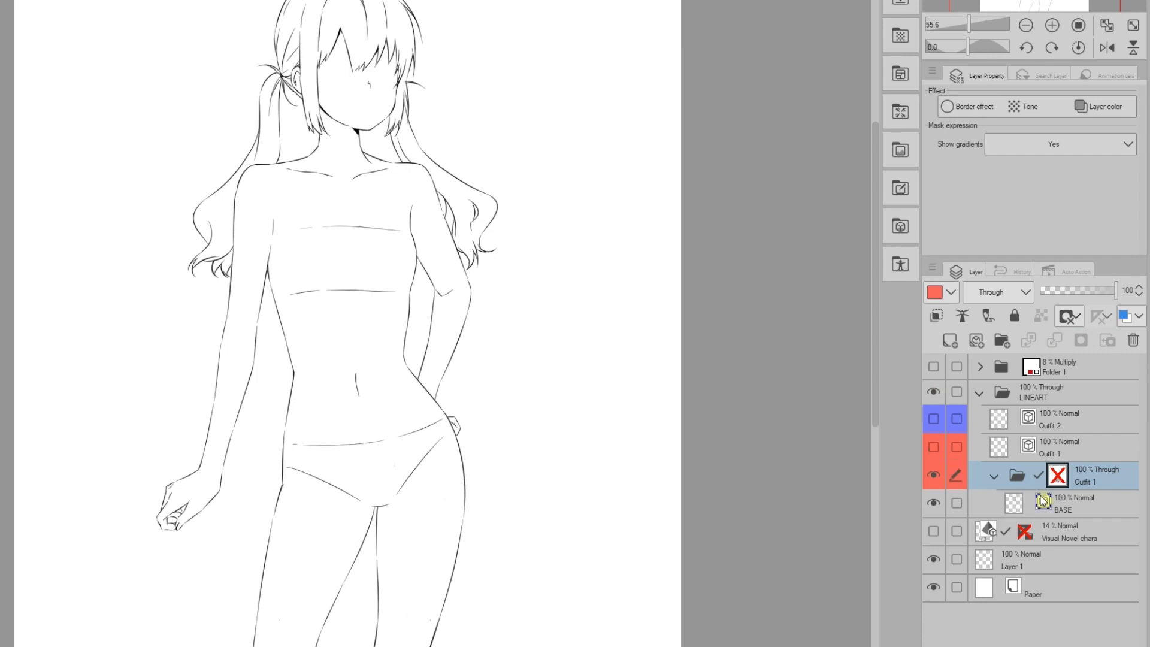
pyautogui.click(934, 420)
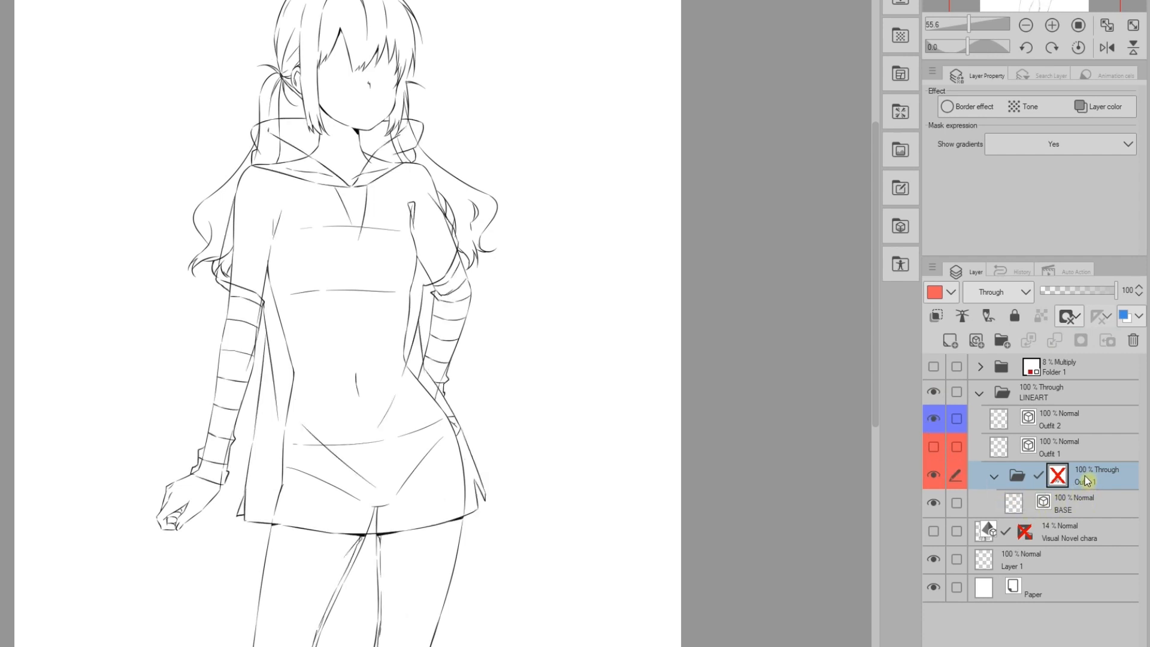
pyautogui.moveTo(1086, 480); pyautogui.dragTo(1003, 342)
# - Name the new wrapping folder 'Outfit 2' and give it a Blue layer colour
pyautogui.doubleClick(1043, 478)
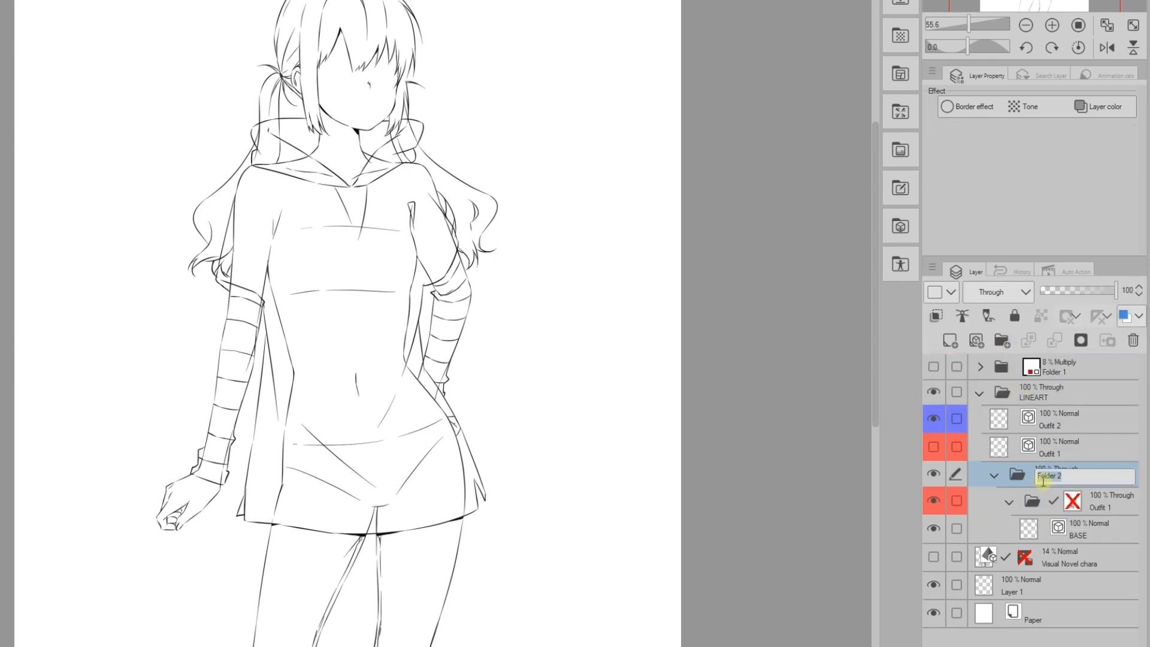
pyautogui.write('Outfit 2')
pyautogui.press('Return')
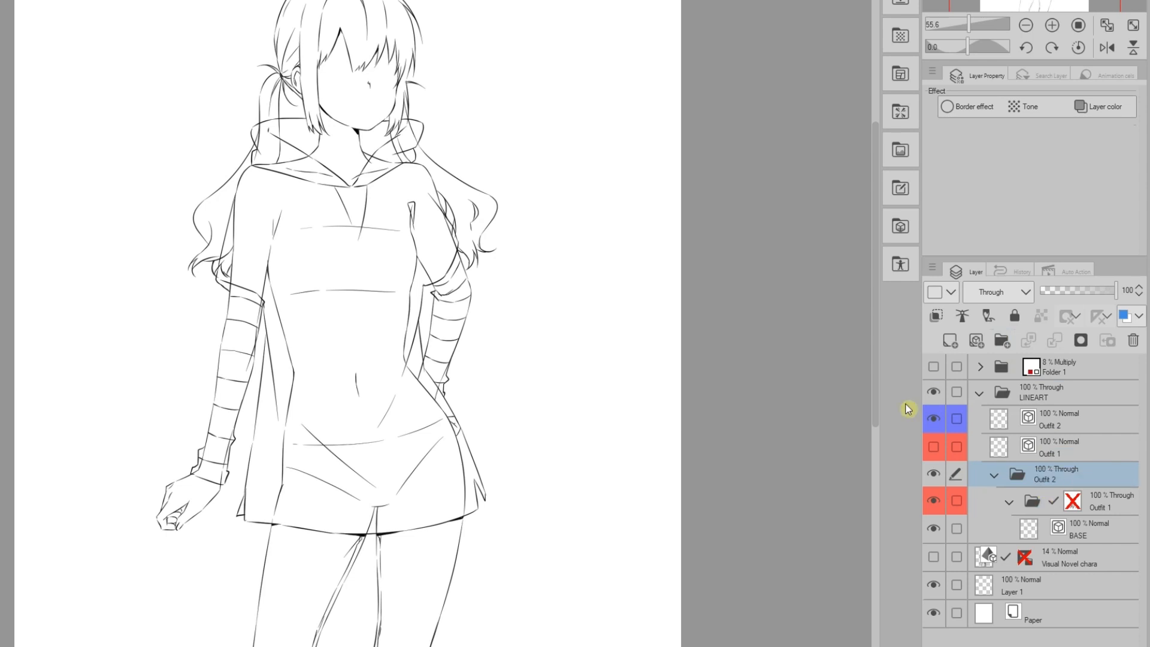
pyautogui.click(952, 295)
pyautogui.click(938, 423)
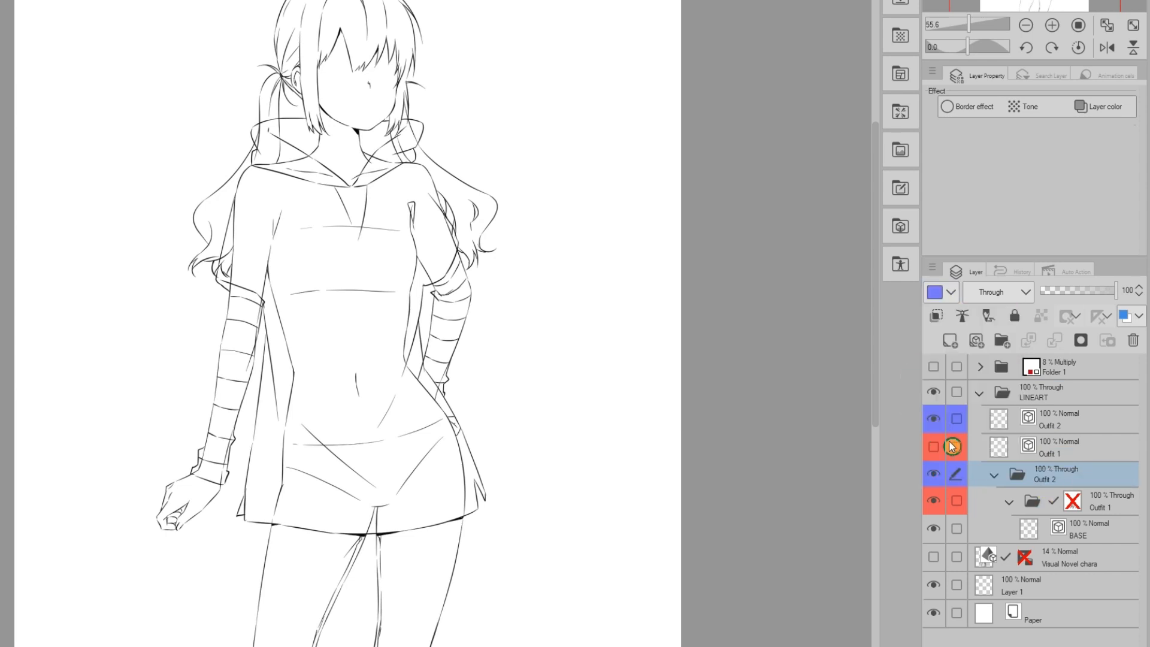
# - Add a layer mask to Outfit 2 and mask out the body lines at the collar and torso
pyautogui.click(1082, 343)
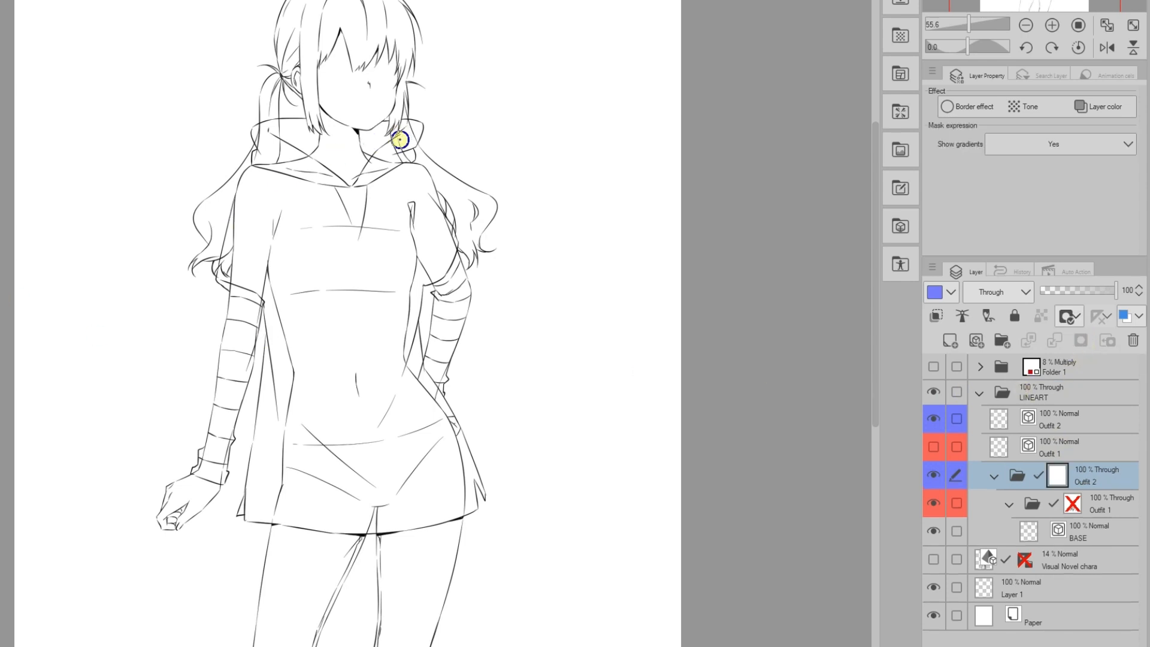
pyautogui.moveTo(391, 141)
pyautogui.mouseDown()
pyautogui.moveTo(367, 174)
pyautogui.moveTo(322, 175)
pyautogui.moveTo(277, 140)
pyautogui.moveTo(279, 124)
pyautogui.moveTo(260, 126)
pyautogui.moveTo(256, 160)
pyautogui.moveTo(281, 152)
pyautogui.moveTo(240, 191)
pyautogui.moveTo(224, 260)
pyautogui.moveTo(232, 279)
pyautogui.moveTo(269, 248)
pyautogui.moveTo(257, 318)
pyautogui.mouseUp()
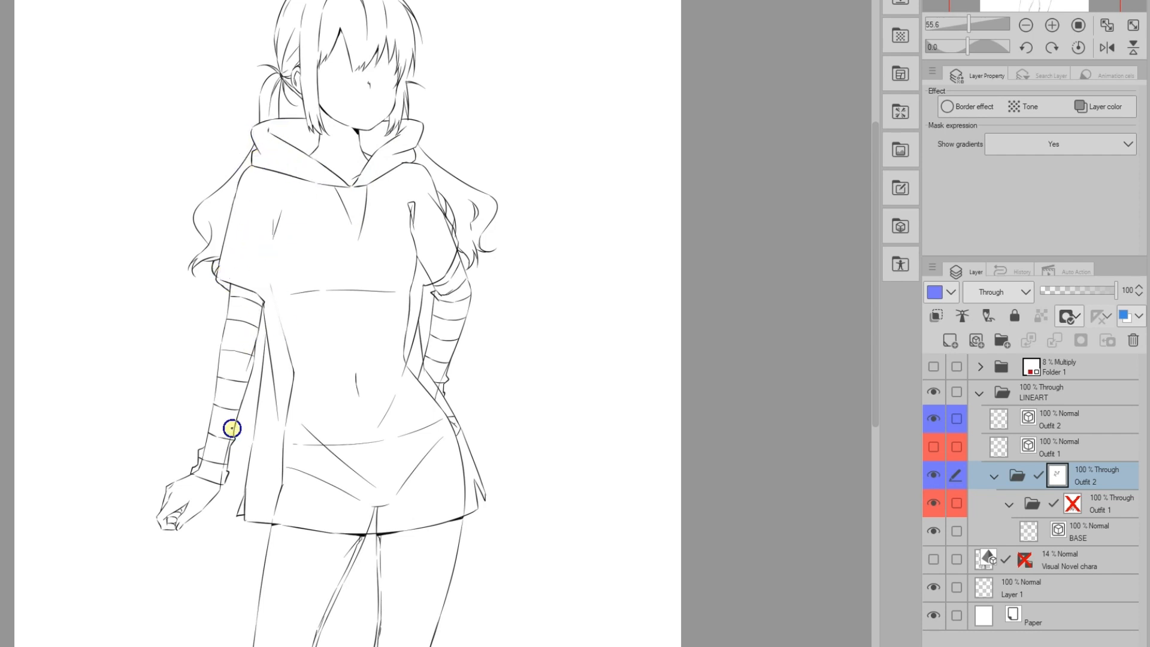
pyautogui.moveTo(290, 399)
pyautogui.mouseDown()
pyautogui.moveTo(294, 365)
pyautogui.moveTo(278, 511)
pyautogui.moveTo(368, 528)
pyautogui.moveTo(380, 439)
pyautogui.moveTo(355, 379)
pyautogui.moveTo(455, 429)
pyautogui.moveTo(420, 382)
pyautogui.moveTo(411, 265)
pyautogui.moveTo(442, 300)
pyautogui.moveTo(454, 240)
pyautogui.moveTo(427, 191)
pyautogui.mouseUp()
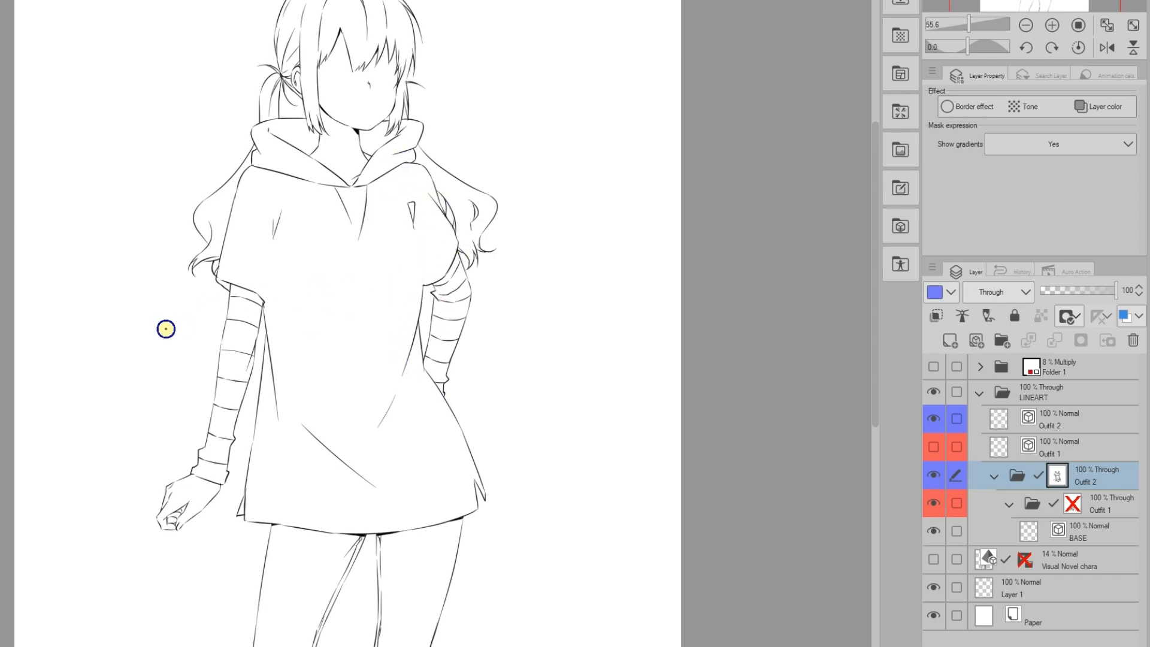
# - Toggle Outfit 1 and Outfit 2 visibility to compare, ending with Outfit 2 shown and selected
pyautogui.click(934, 419)
pyautogui.click(933, 447)
pyautogui.click(1042, 506)
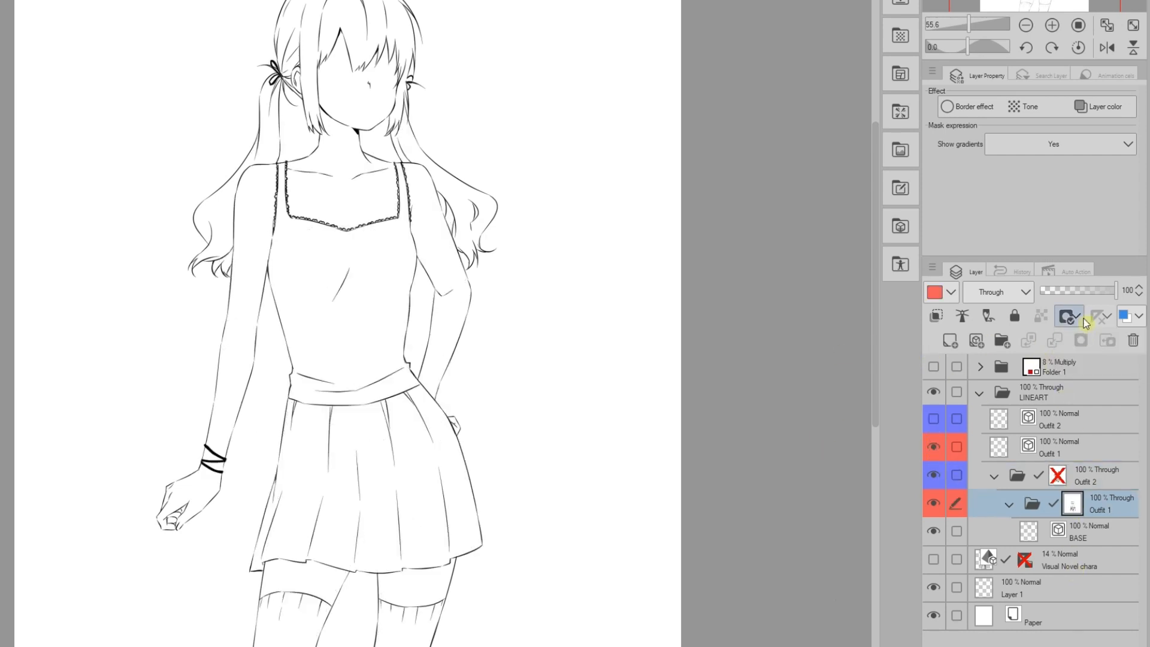
pyautogui.click(933, 420)
pyautogui.click(933, 447)
pyautogui.click(1042, 476)
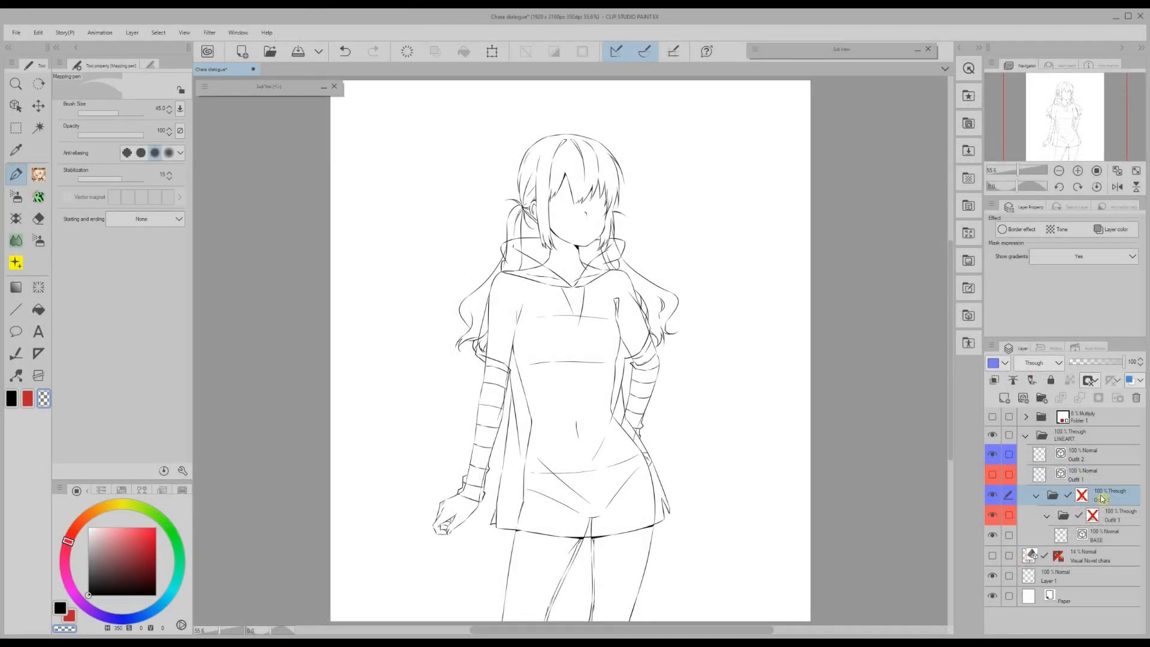
# - Wrap Outfit 2 in a new folder named 'Outfit 3' with an Orange layer colour
pyautogui.hotkey('ctrl', 'g')
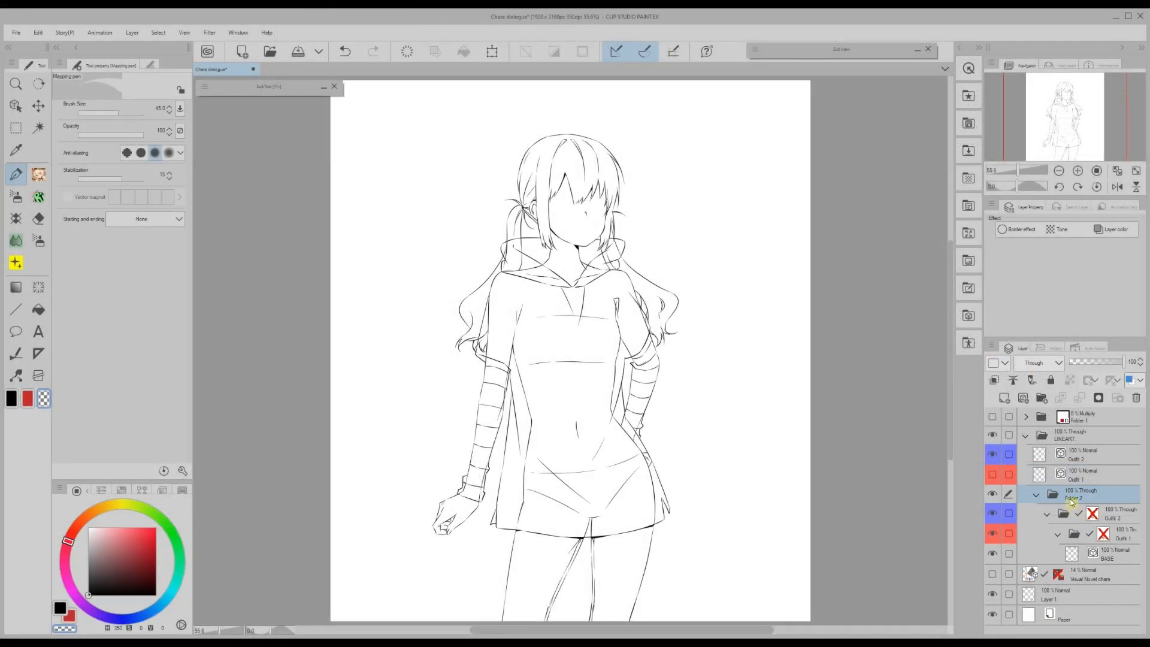
pyautogui.doubleClick(1072, 499)
pyautogui.write('Out')
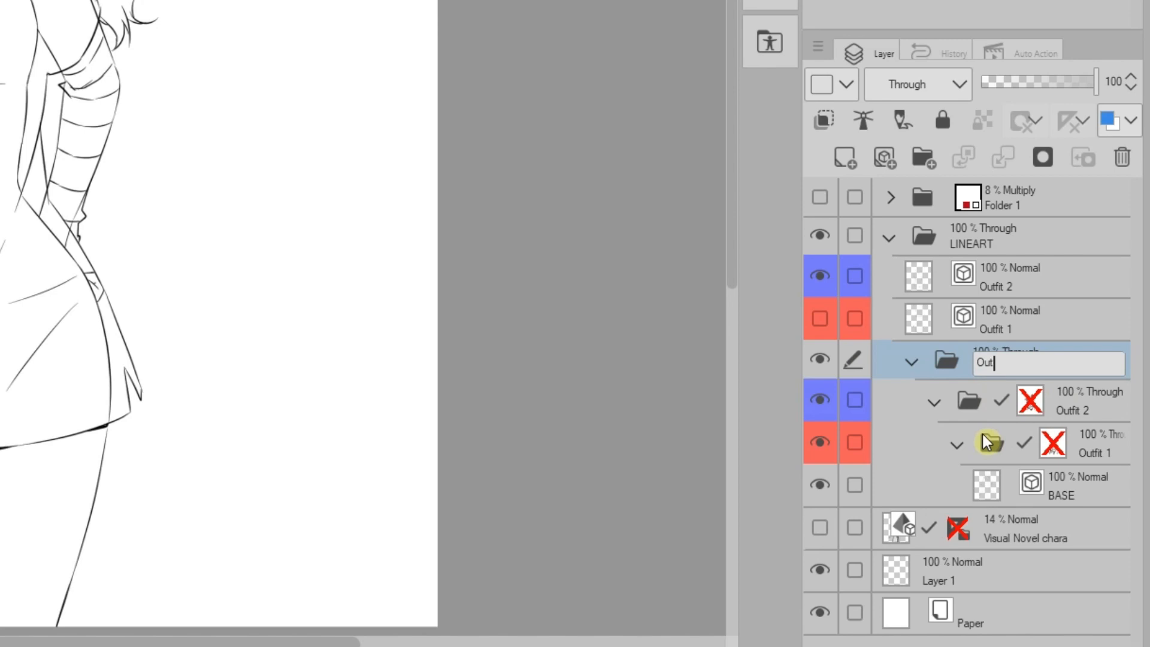
pyautogui.write('fit 3')
pyautogui.press('Return')
pyautogui.click(833, 87)
pyautogui.click(822, 195)
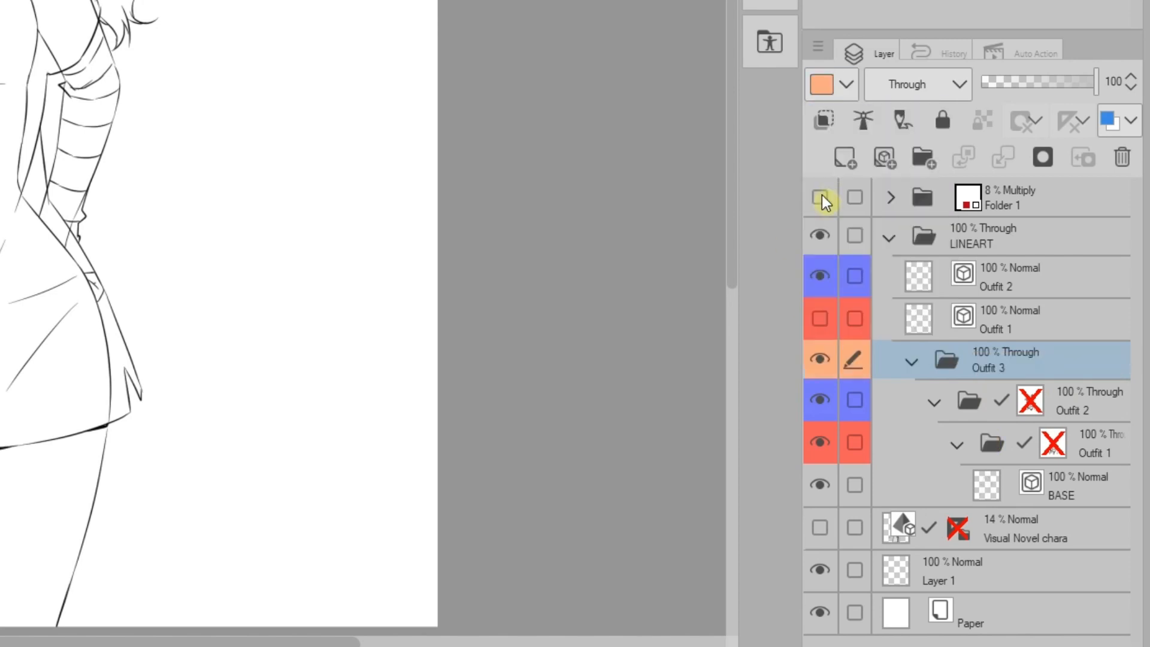
# - Wrap Outfit 3 in a new folder named 'Outfit 4' with a Yellow layer colour
pyautogui.hotkey('ctrl', 'g')
pyautogui.doubleClick(998, 360)
pyautogui.write('Out')
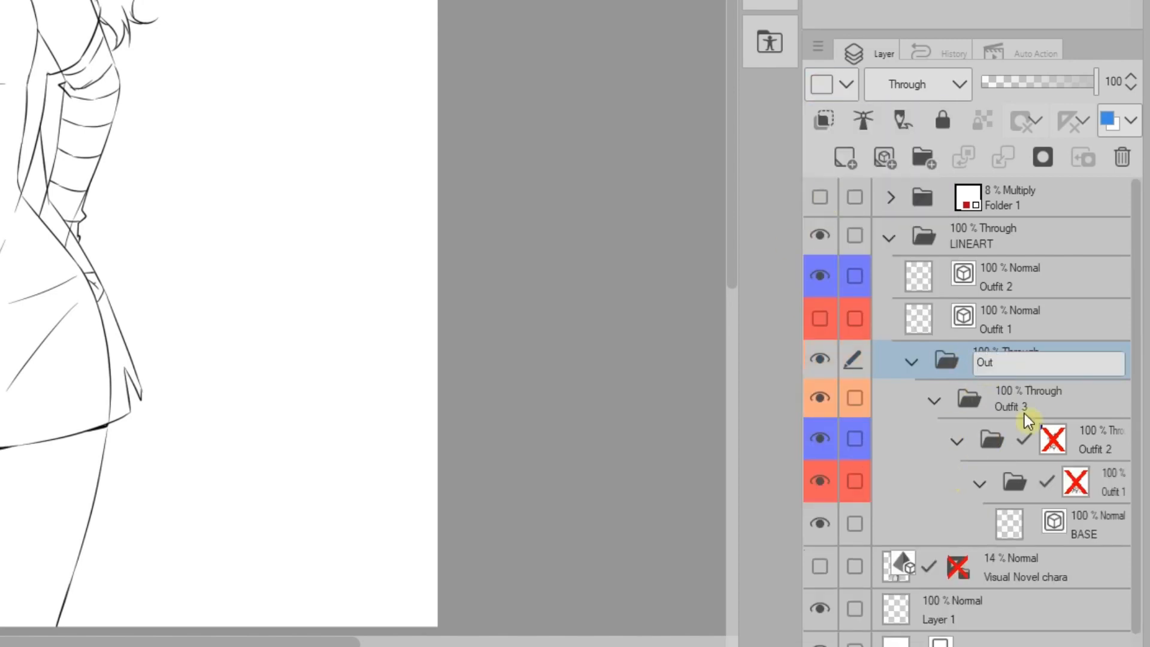
pyautogui.write('fit 4')
pyautogui.press('Return')
pyautogui.click(846, 84)
pyautogui.click(823, 208)
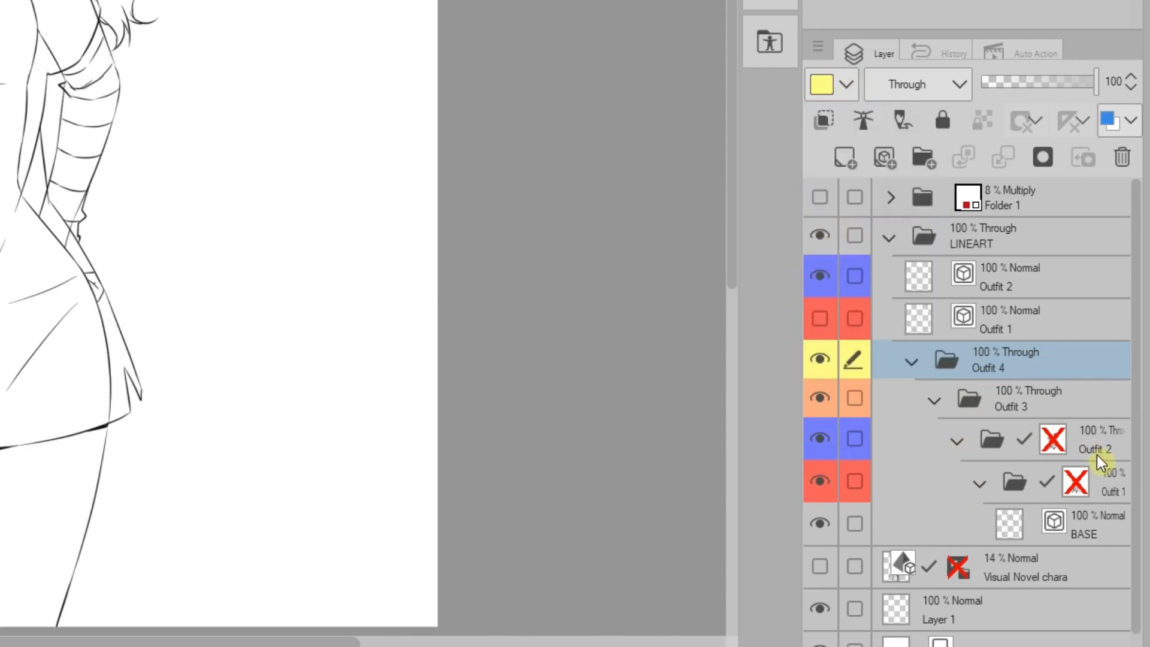
# - Wrap Outfit 4 in a new folder named 'Outfit 5' with a Green layer colour
pyautogui.hotkey('ctrl', 'g')
pyautogui.doubleClick(982, 370)
pyautogui.write('Outfit 5')
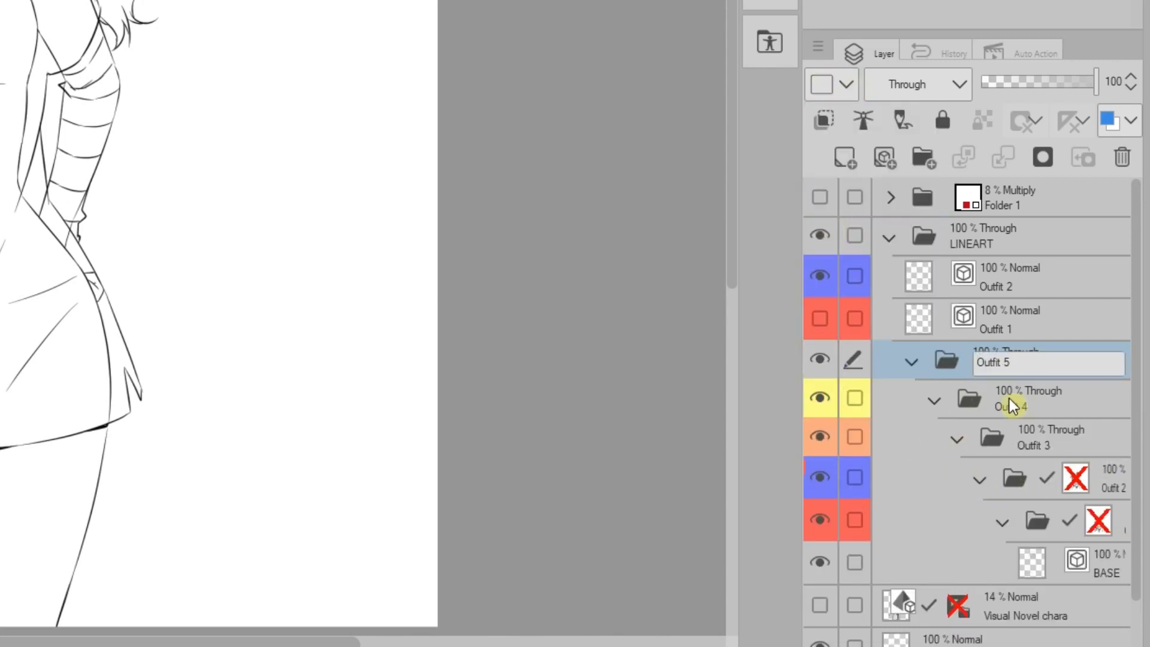
pyautogui.press('Return')
pyautogui.click(846, 84)
pyautogui.click(823, 244)
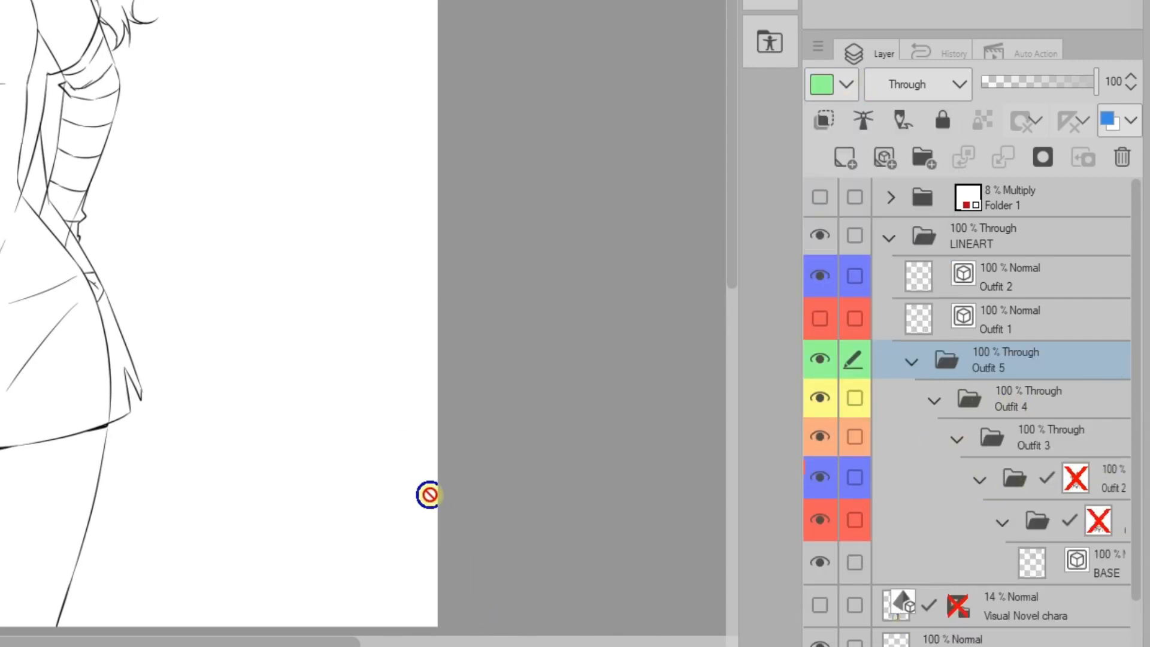